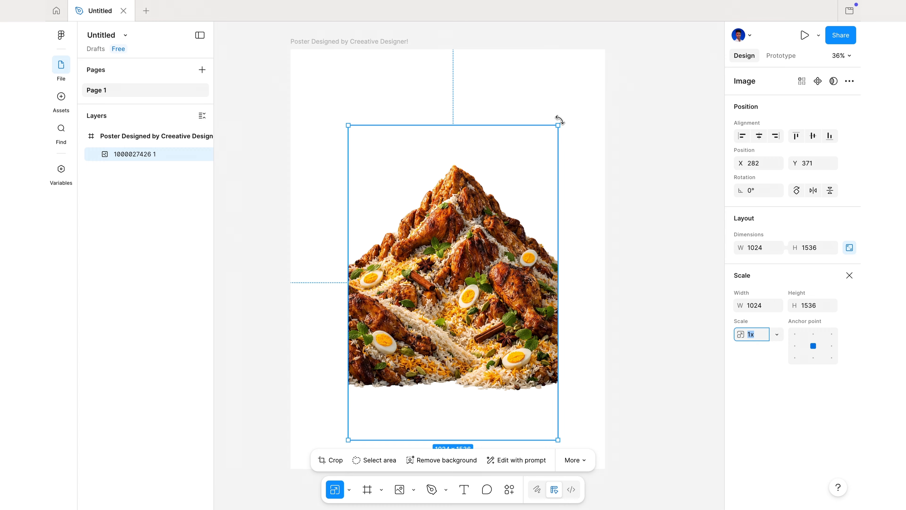
# Scale the food image up proportionally to about 1754 × 2632 and position it at X -109, Y 0 to cover the poster's width
pyautogui.moveTo(557, 125); pyautogui.dragTo(627, 81)
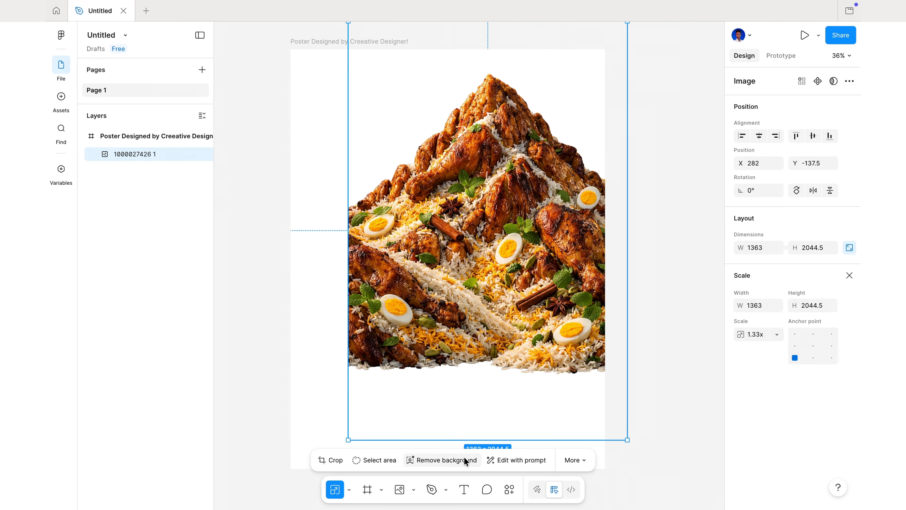
pyautogui.moveTo(347, 439); pyautogui.dragTo(279, 503)
pyautogui.moveTo(434, 326)
pyautogui.mouseDown()
pyautogui.moveTo(434, 344)
pyautogui.moveTo(436, 337)
pyautogui.mouseUp()
pyautogui.scroll(4, 434, 344)
pyautogui.scroll(-5, 434, 344)
pyautogui.scroll(-2, 437, 336)
pyautogui.scroll(-2, 438, 336)
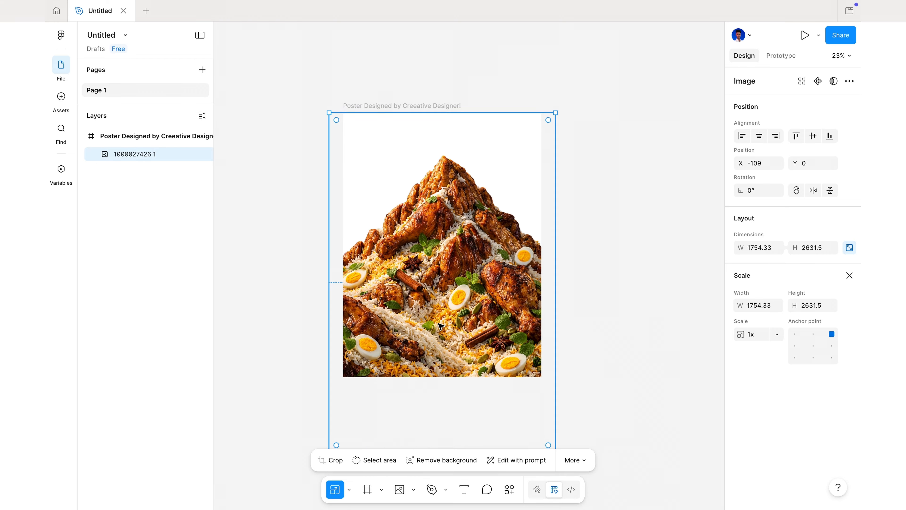
pyautogui.scroll(3, 437, 332)
pyautogui.click(629, 271)
pyautogui.scroll(2, 628, 270)
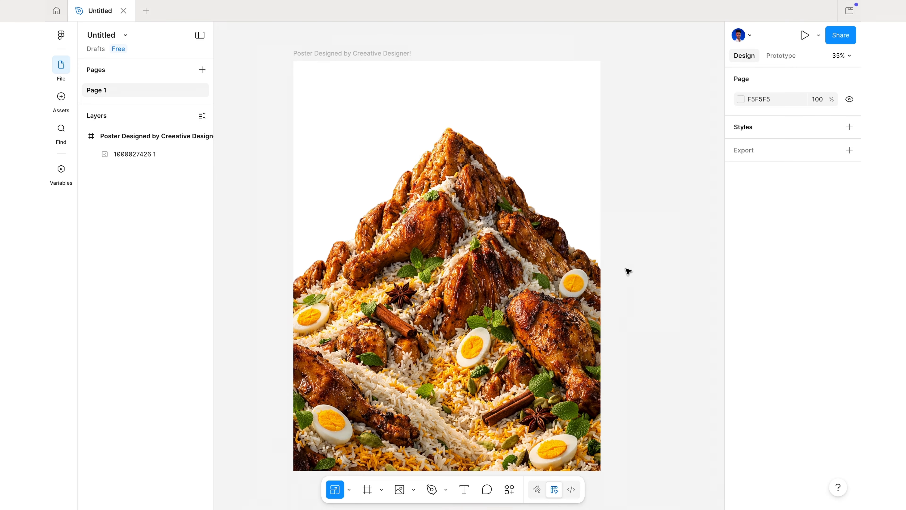
pyautogui.scroll(-1, 521, 250)
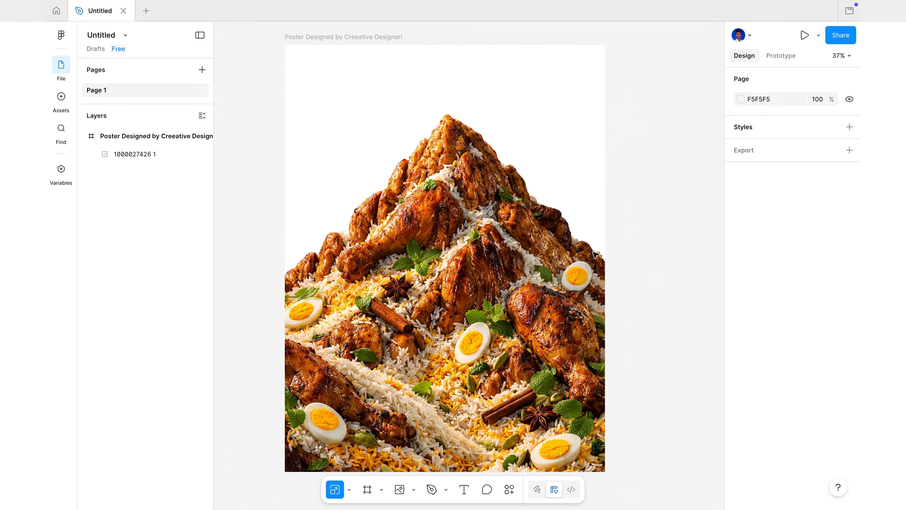
# Rename the food image layer as Hero Image and lock it
pyautogui.click(451, 251)
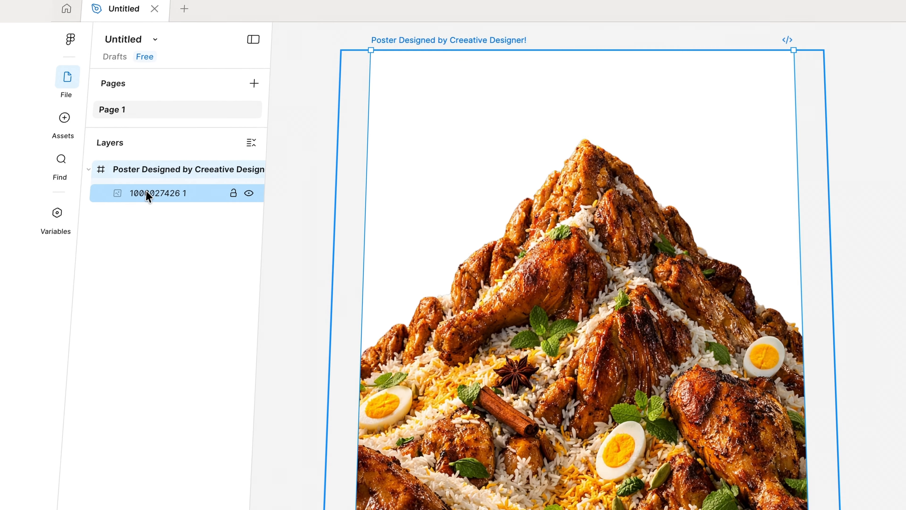
pyautogui.doubleClick(127, 154)
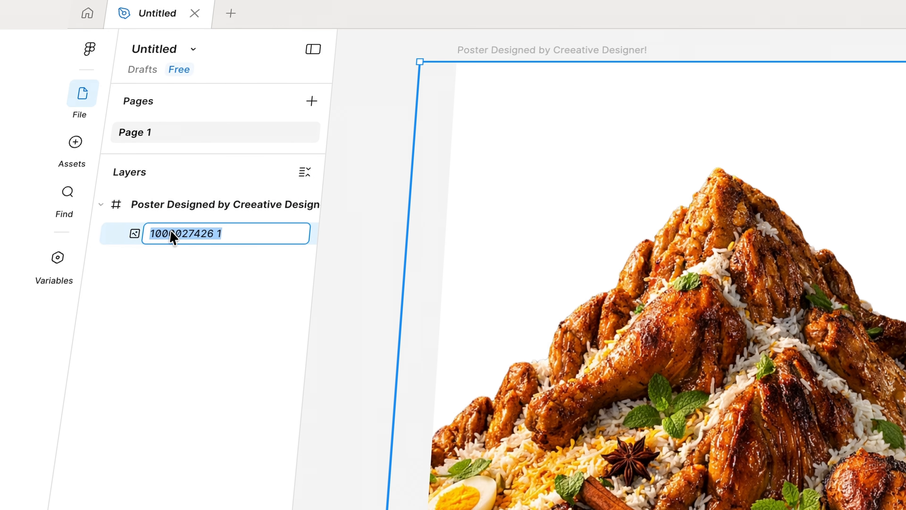
pyautogui.press('BackSpace')
pyautogui.write('Hero')
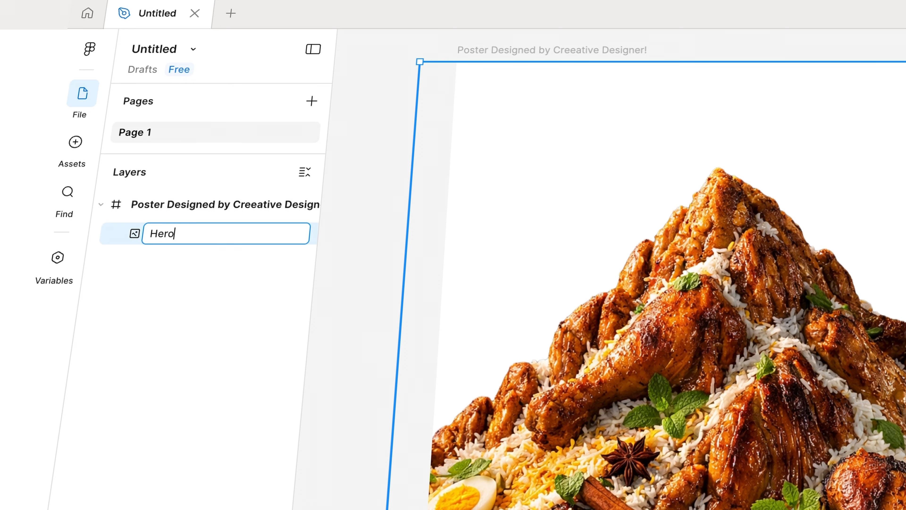
pyautogui.write(' Image')
pyautogui.press('Return')
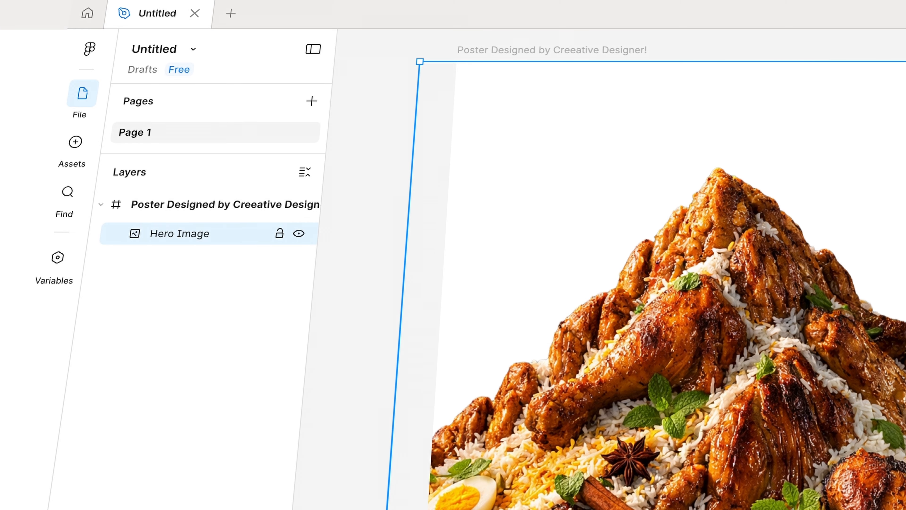
pyautogui.click(277, 235)
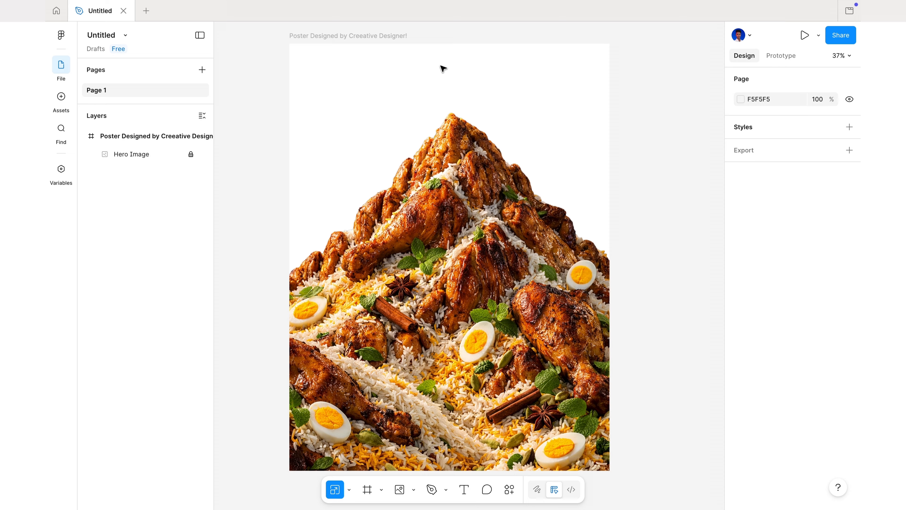
# Change the poster frame's solid fill to a radial gradient and move the gradient's centre slightly upward
pyautogui.click(291, 37)
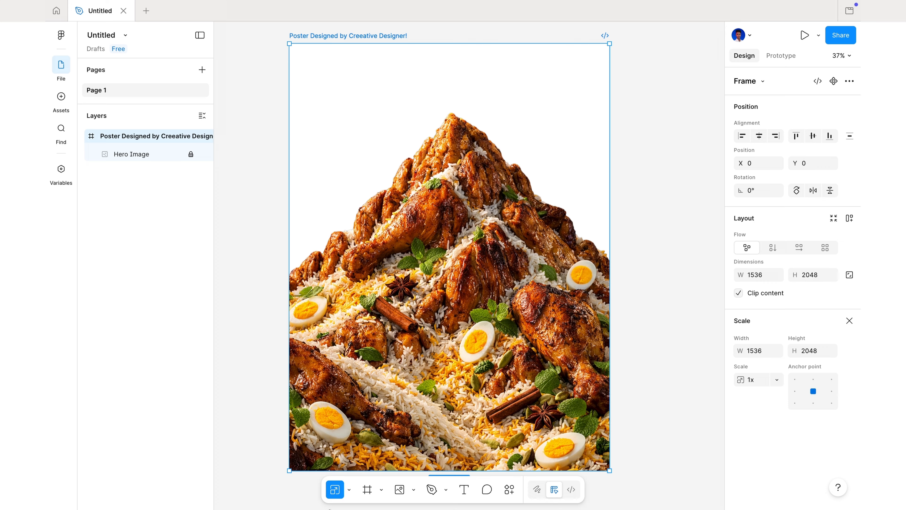
pyautogui.click(349, 489)
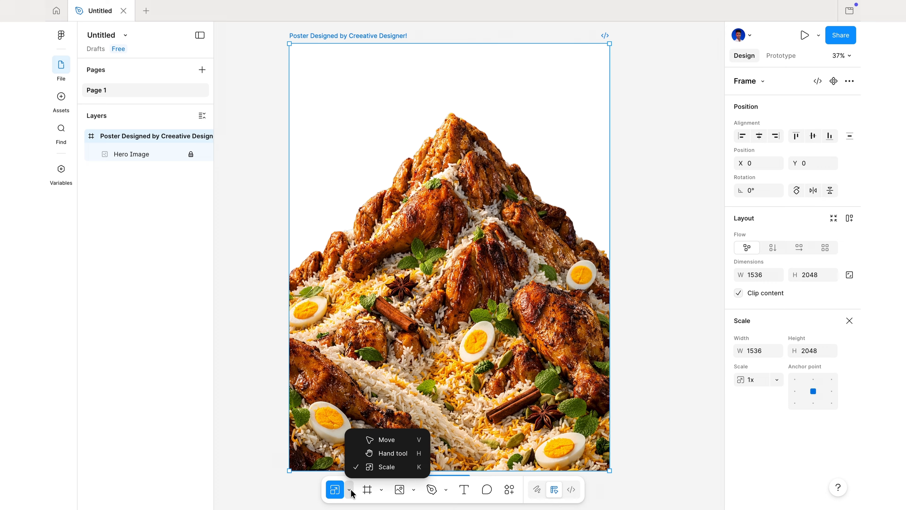
pyautogui.click(402, 441)
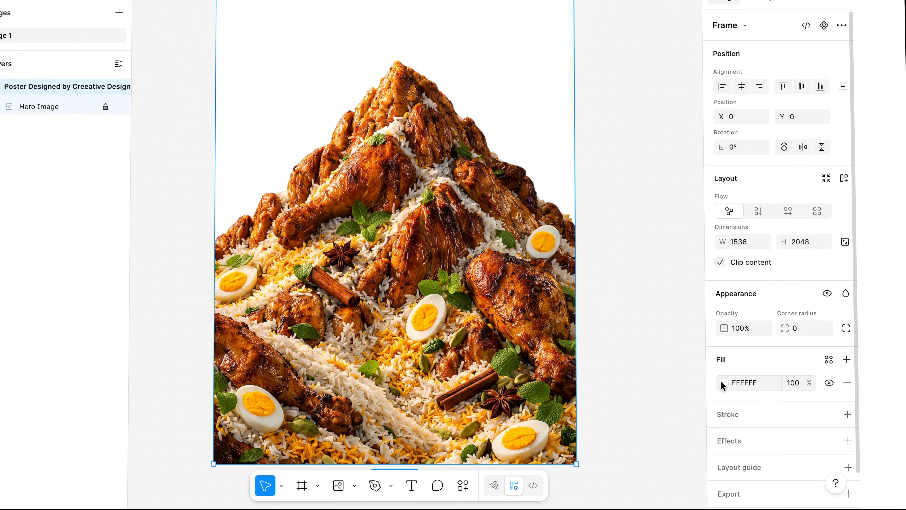
pyautogui.click(741, 399)
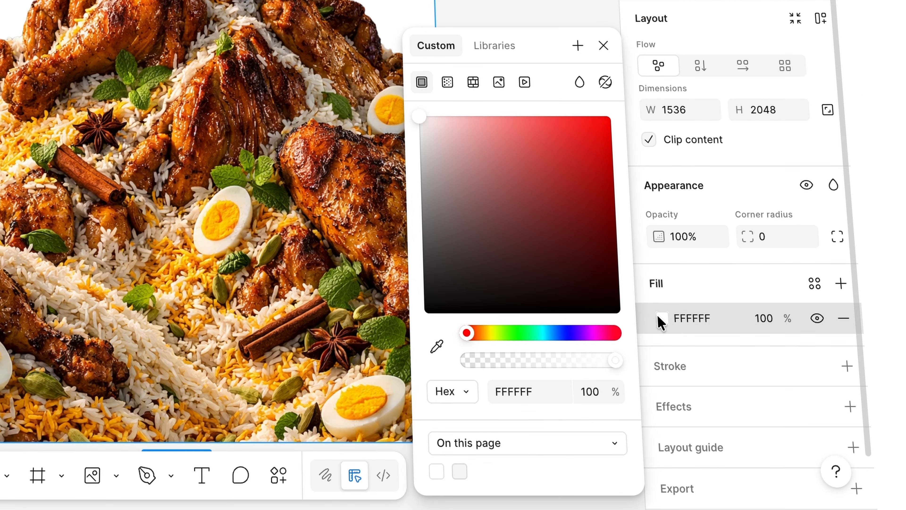
pyautogui.click(448, 81)
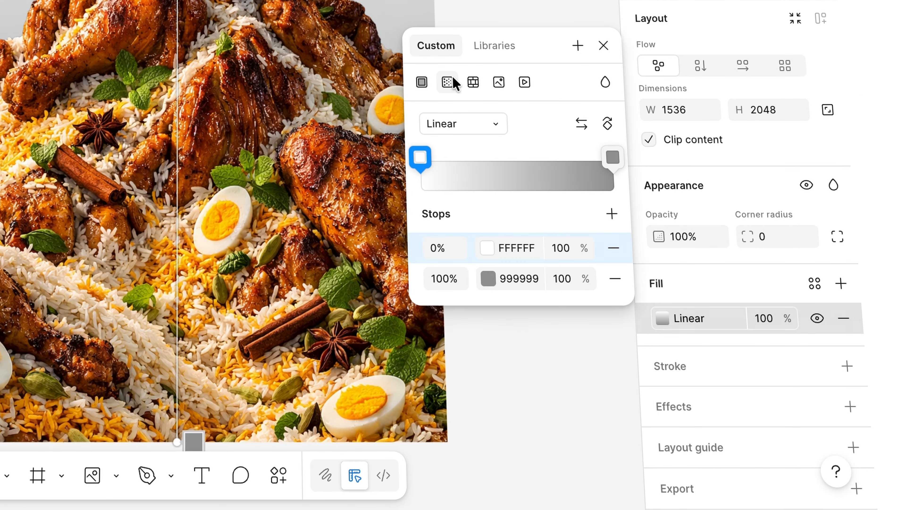
pyautogui.click(467, 124)
pyautogui.click(470, 145)
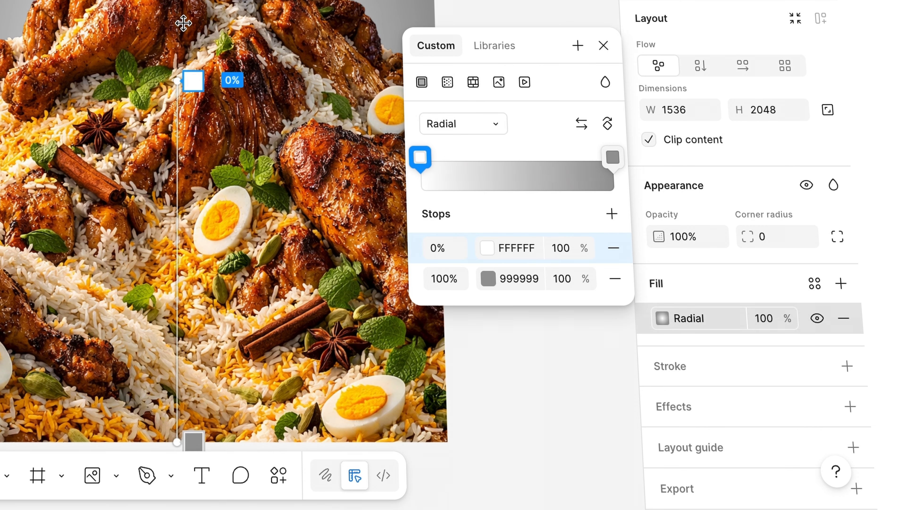
pyautogui.moveTo(177, 81); pyautogui.dragTo(177, 42)
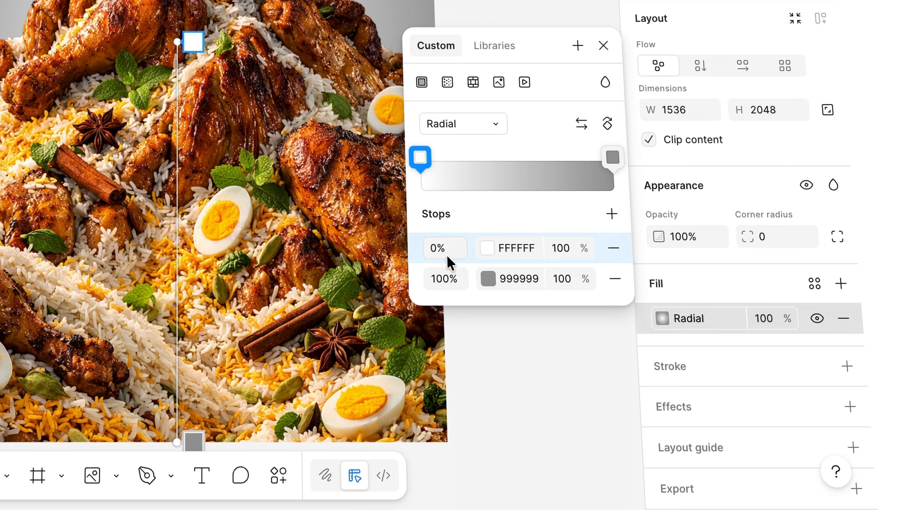
# Set the outer (100%) stop of the poster's radial gradient to hex E2D436
pyautogui.click(487, 276)
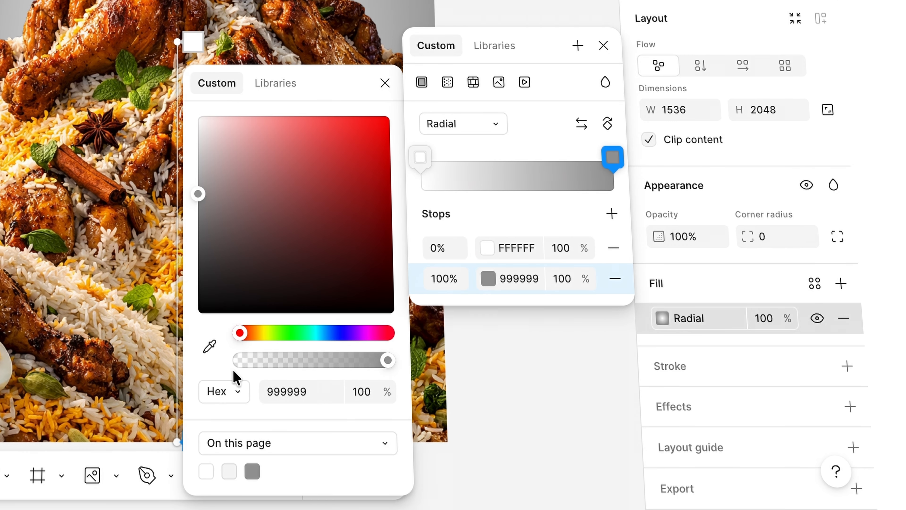
pyautogui.click(282, 392)
pyautogui.press('BackSpace')
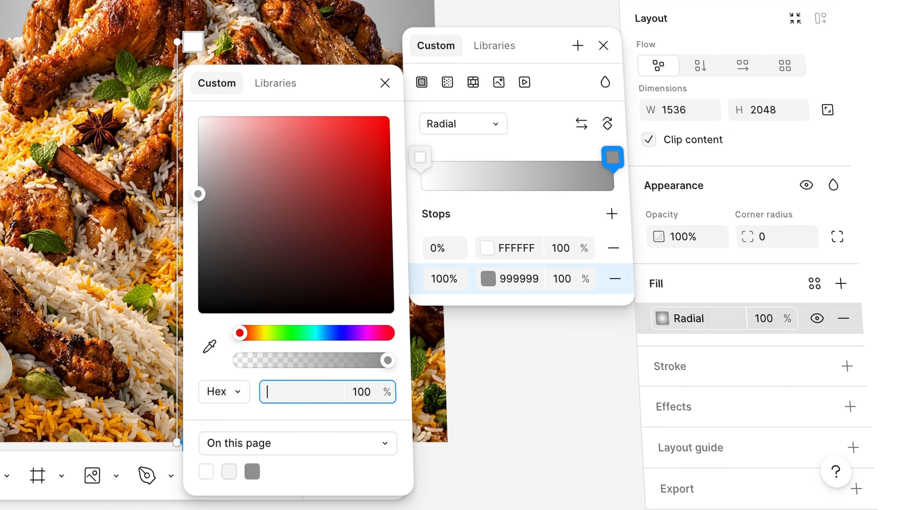
pyautogui.write('E')
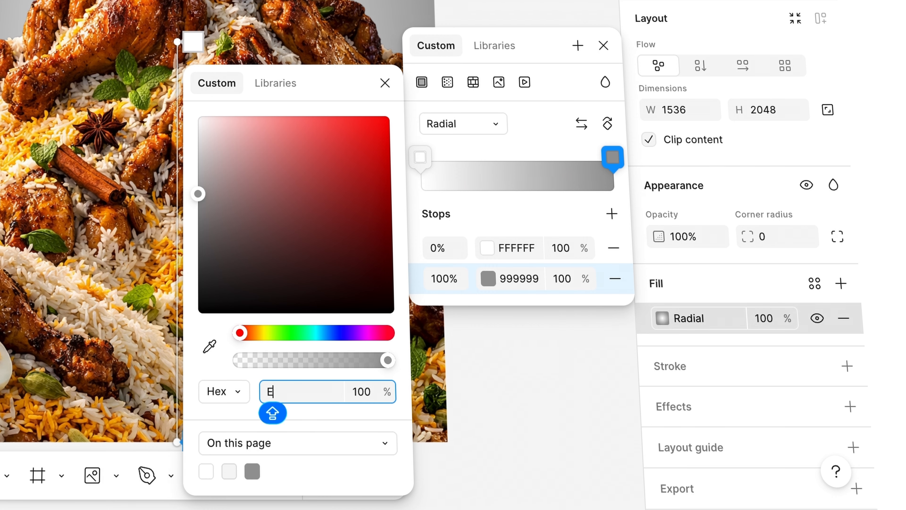
pyautogui.write('2D4')
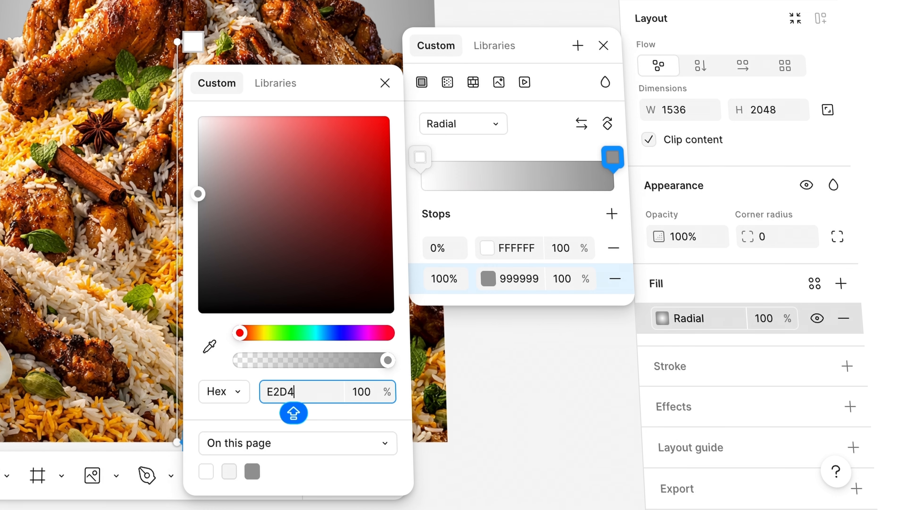
pyautogui.write('36')
pyautogui.press('Return')
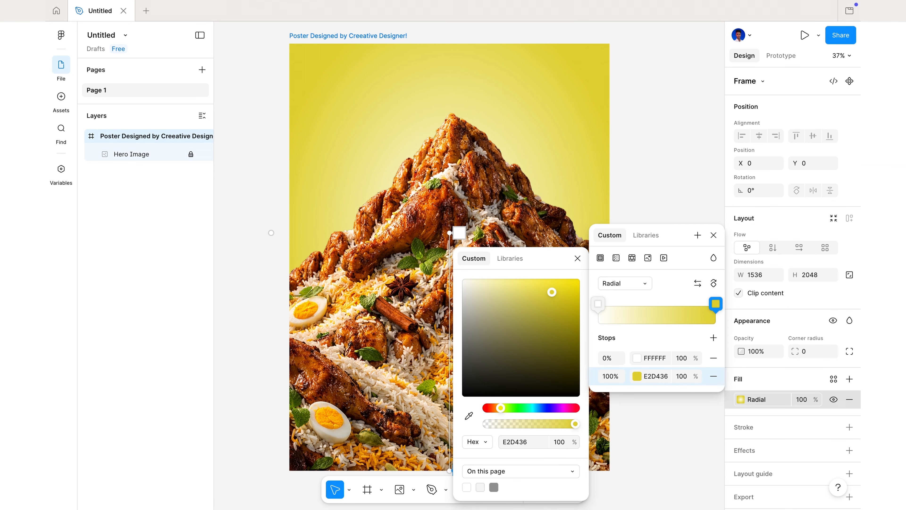
# Move the white centre of the poster's gradient further up and pull its outer end inward to tighten the glow
pyautogui.click(648, 358)
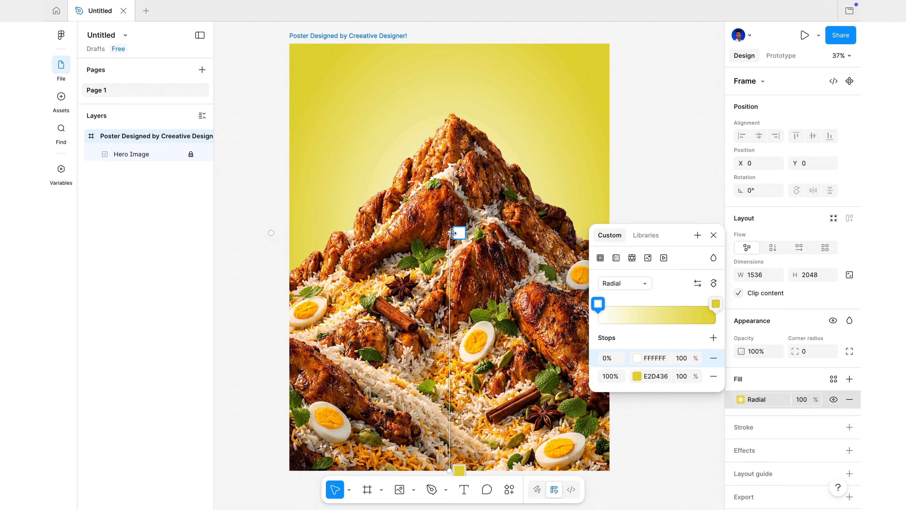
pyautogui.moveTo(450, 232); pyautogui.dragTo(450, 214)
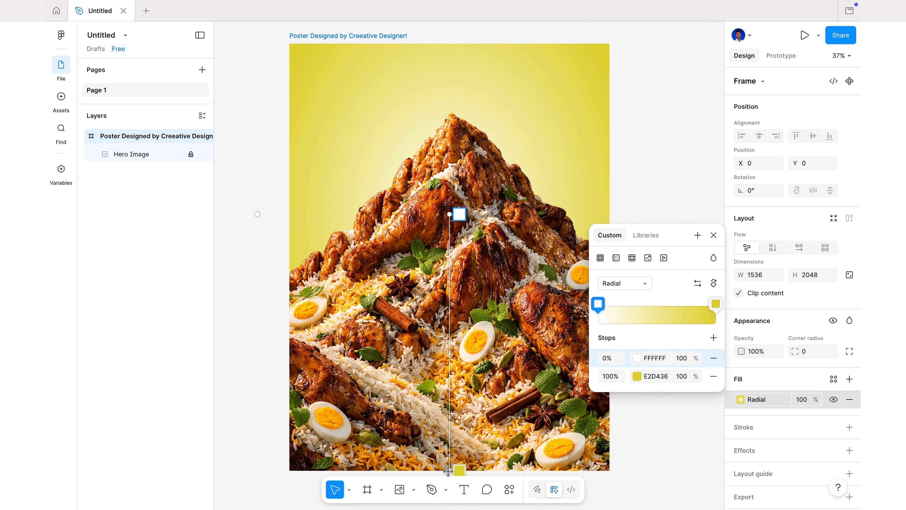
pyautogui.moveTo(448, 472); pyautogui.dragTo(446, 416)
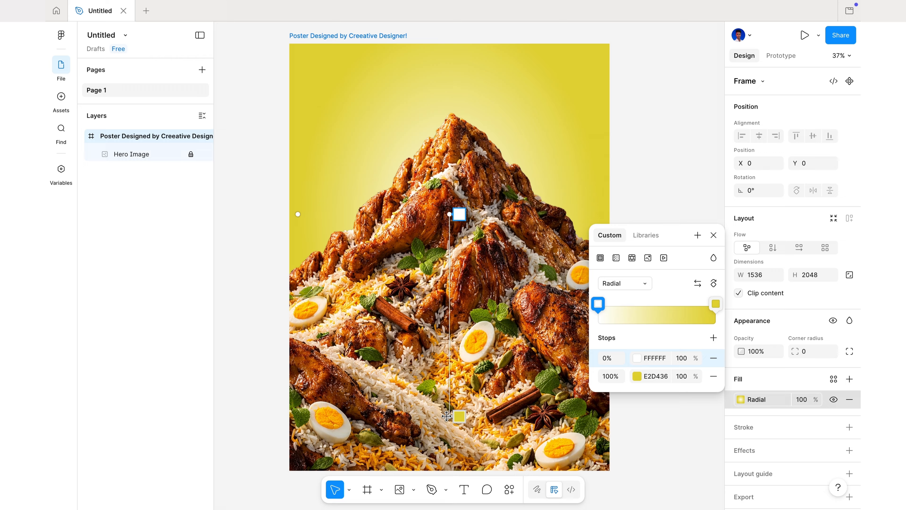
pyautogui.click(712, 234)
pyautogui.click(678, 255)
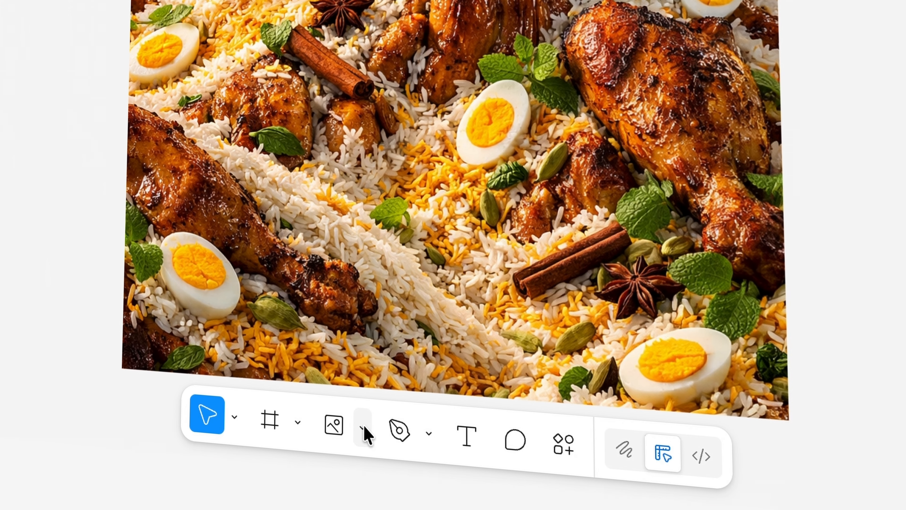
# Draw an ellipse about 345 × 331 over the upper-left slope of the food mountain
pyautogui.click(414, 489)
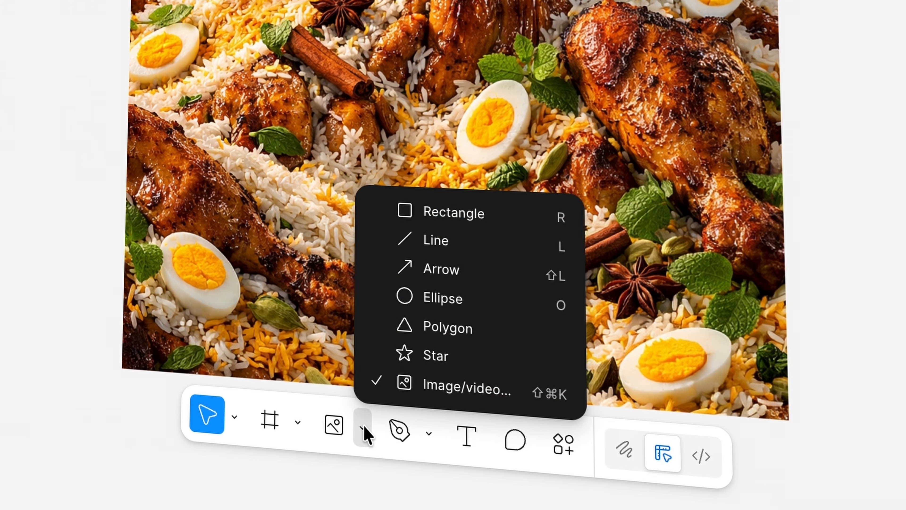
pyautogui.click(447, 298)
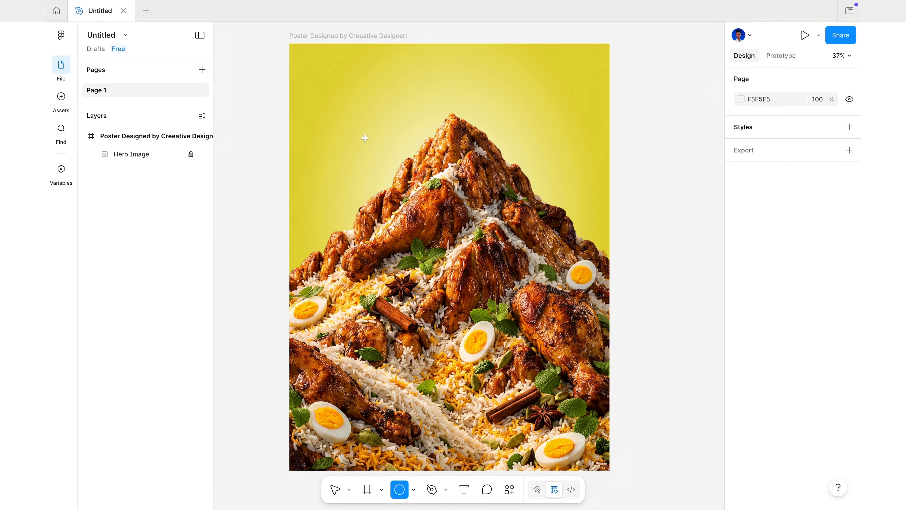
pyautogui.moveTo(365, 138); pyautogui.dragTo(437, 207)
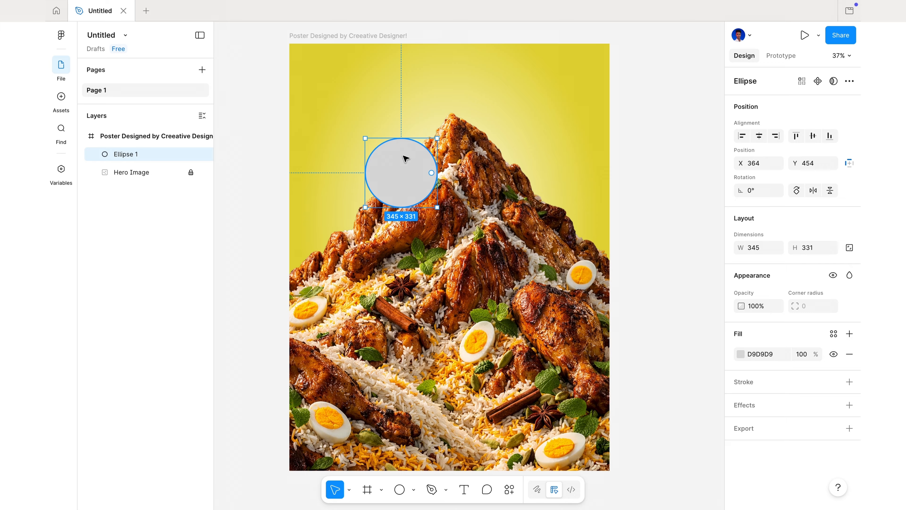
# Set the ellipse's width to 331 to make it a circle and move it slightly up to X 361, Y 421
pyautogui.click(754, 248)
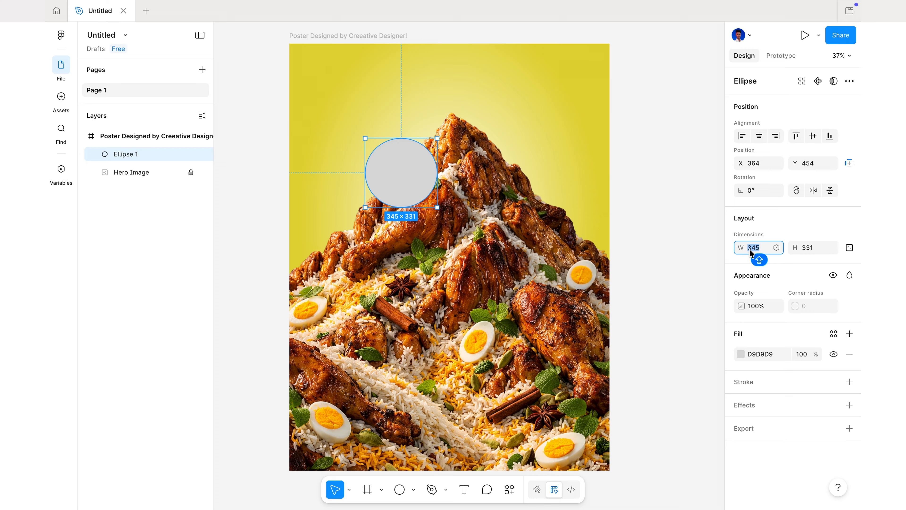
pyautogui.write('331')
pyautogui.press('Return')
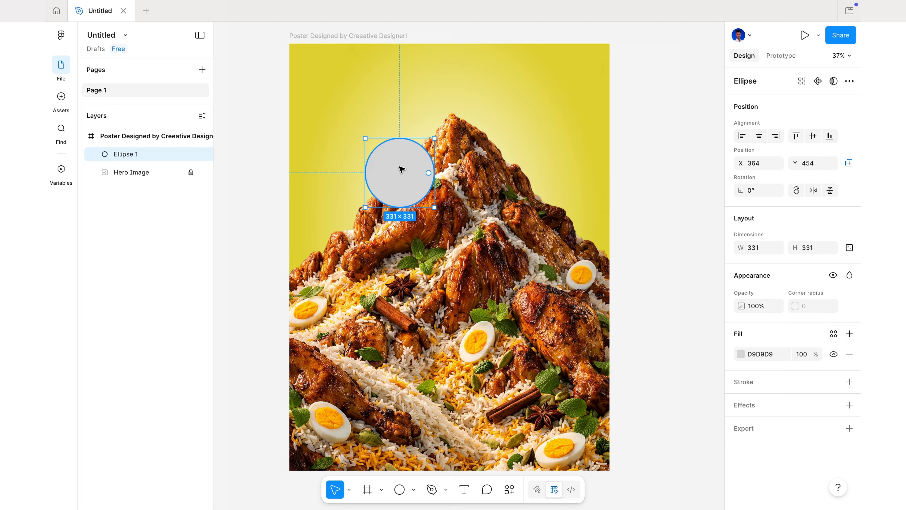
pyautogui.moveTo(402, 169); pyautogui.dragTo(400, 162)
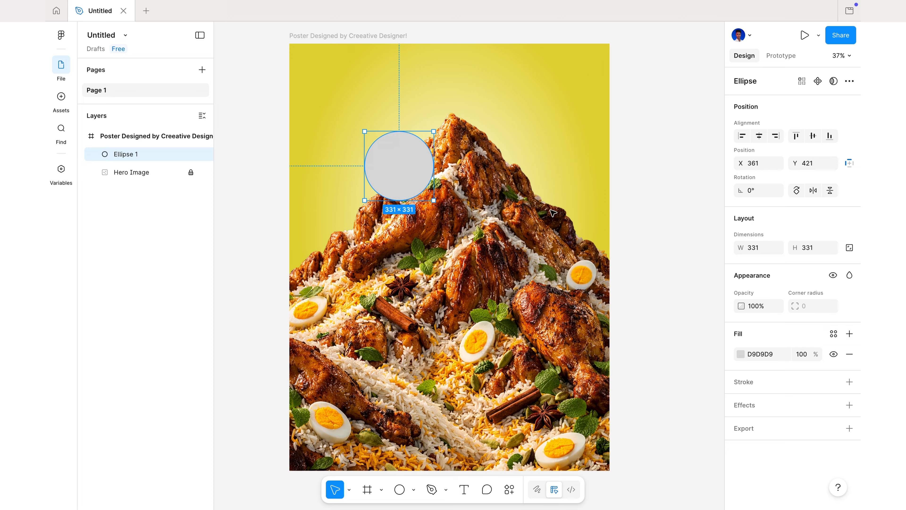
# Change the circle's solid fill to a radial gradient
pyautogui.click(741, 354)
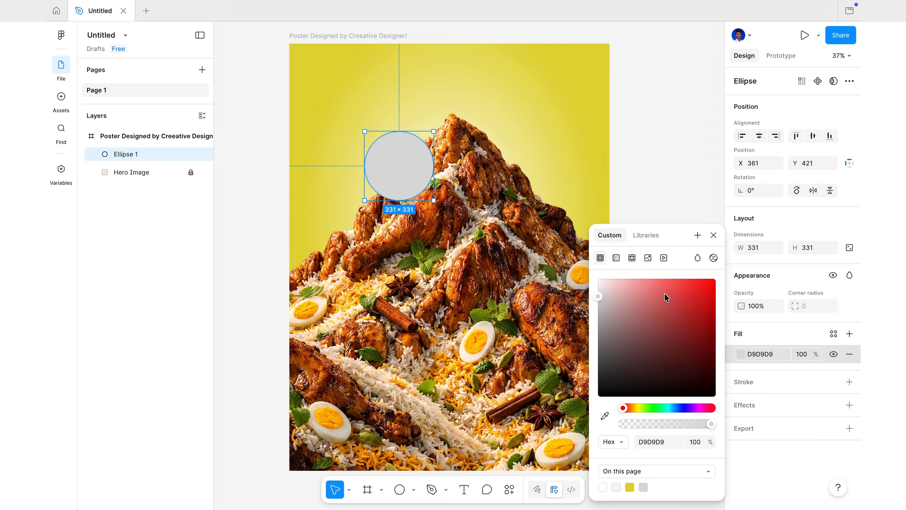
pyautogui.click(616, 258)
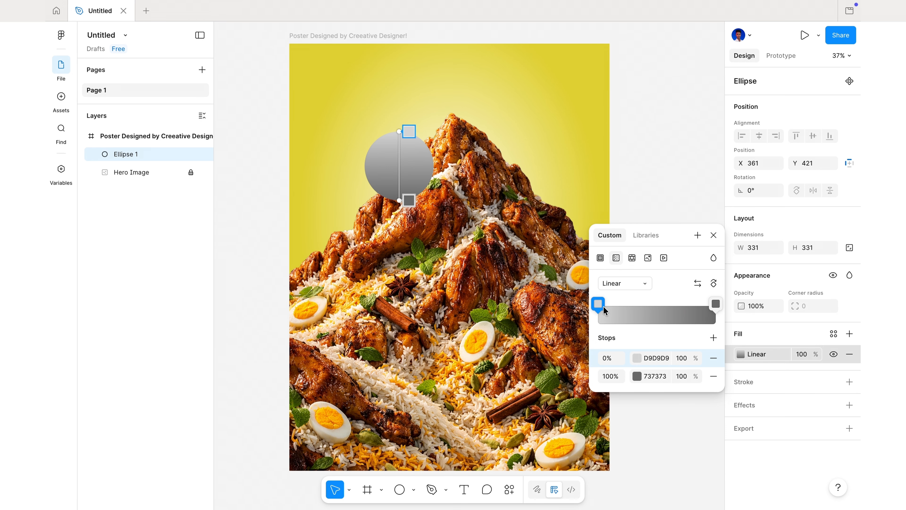
pyautogui.click(624, 284)
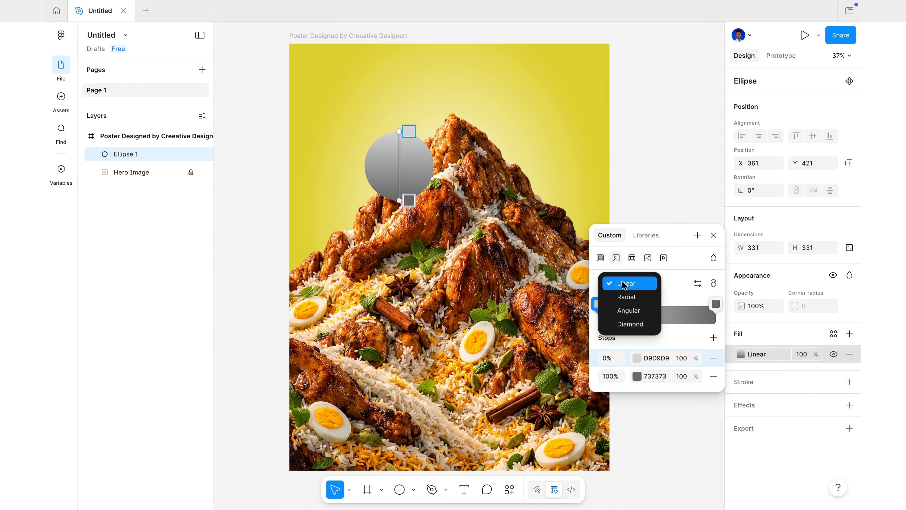
pyautogui.click(624, 298)
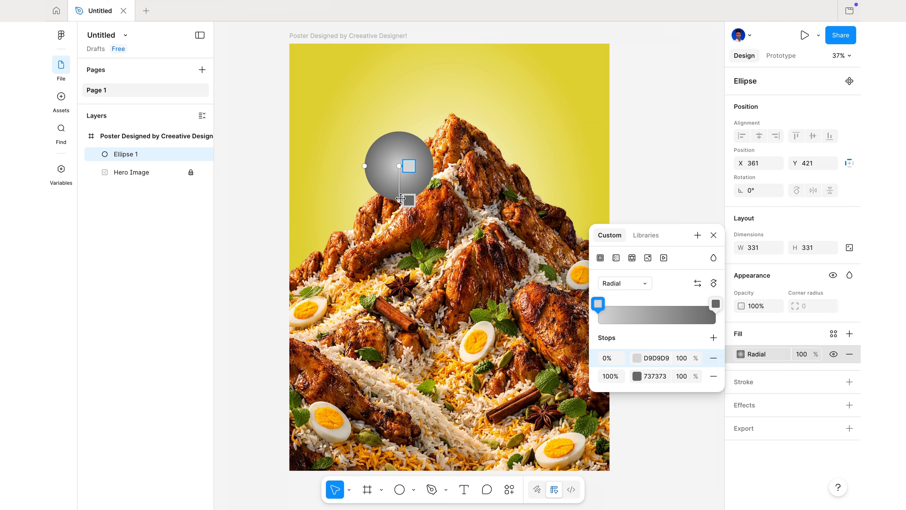
# Angle the circle's radial gradient toward its lower right and set the 100% stop's colour to FF4400
pyautogui.moveTo(400, 202); pyautogui.dragTo(399, 165)
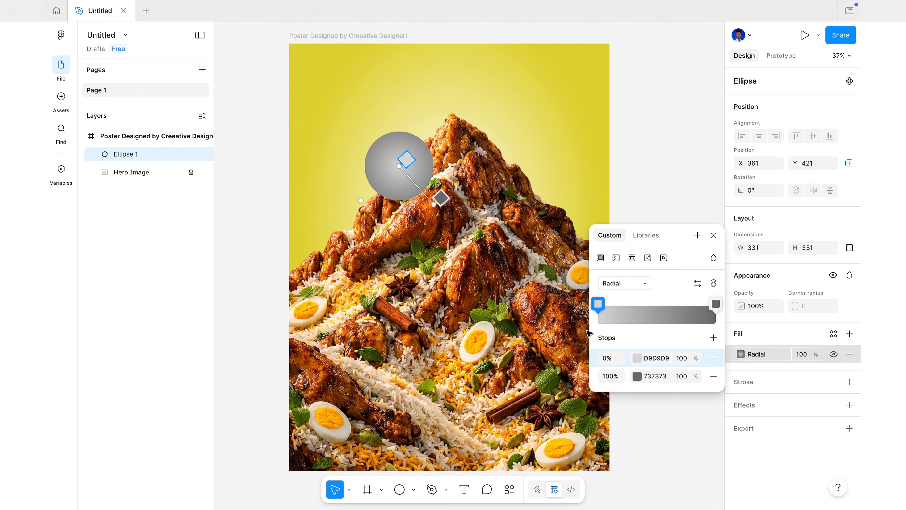
pyautogui.click(637, 376)
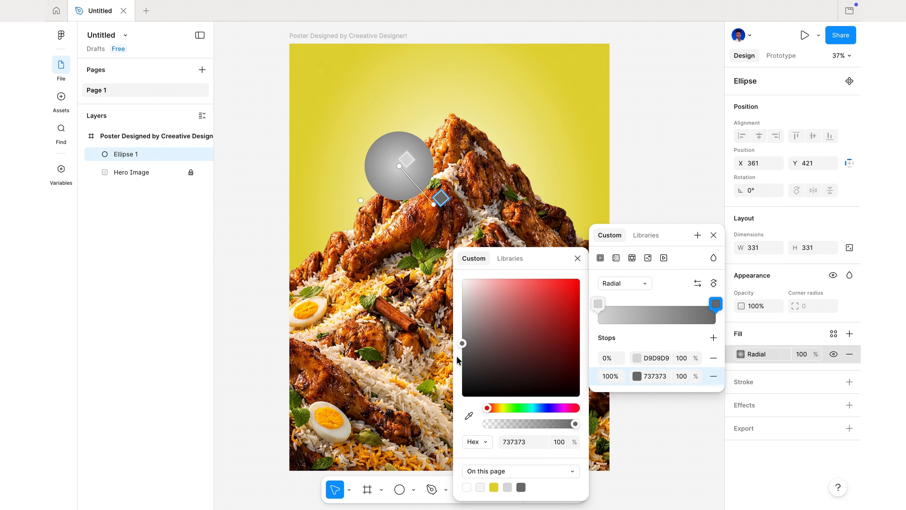
pyautogui.moveTo(490, 408); pyautogui.dragTo(492, 411)
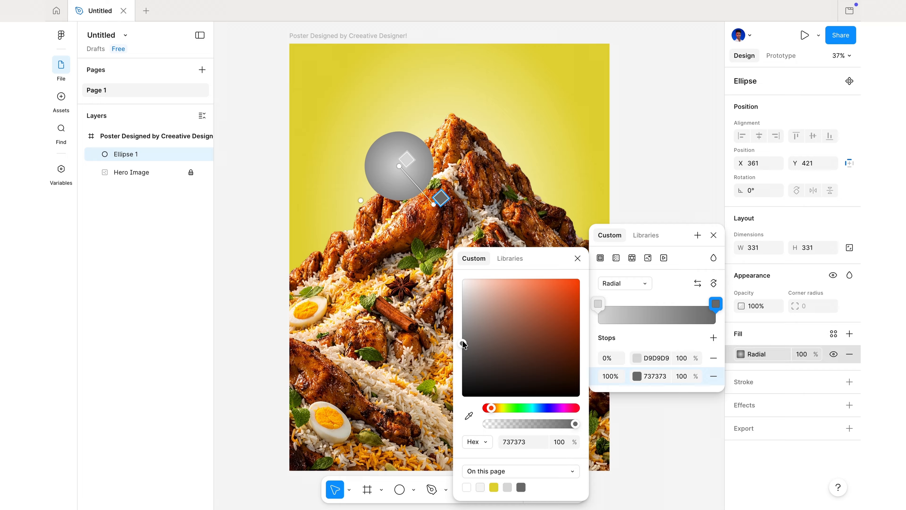
pyautogui.moveTo(463, 343); pyautogui.dragTo(579, 278)
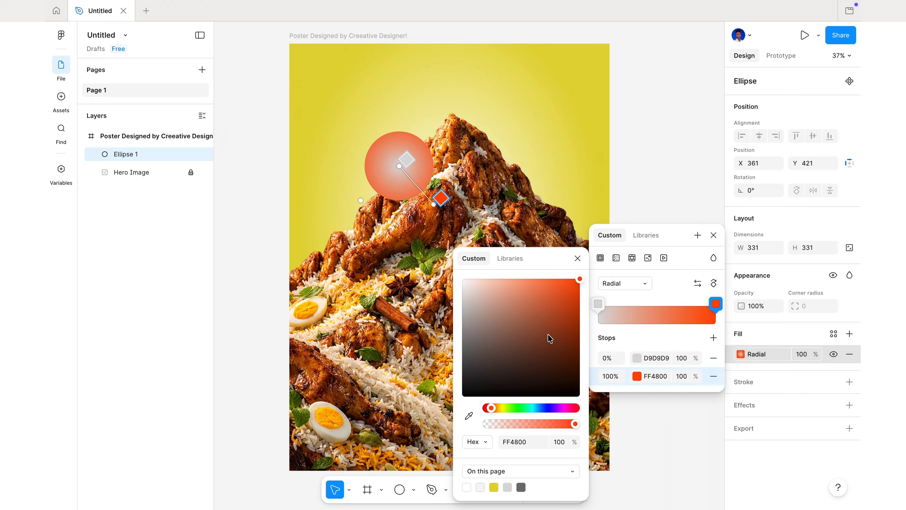
pyautogui.click(495, 408)
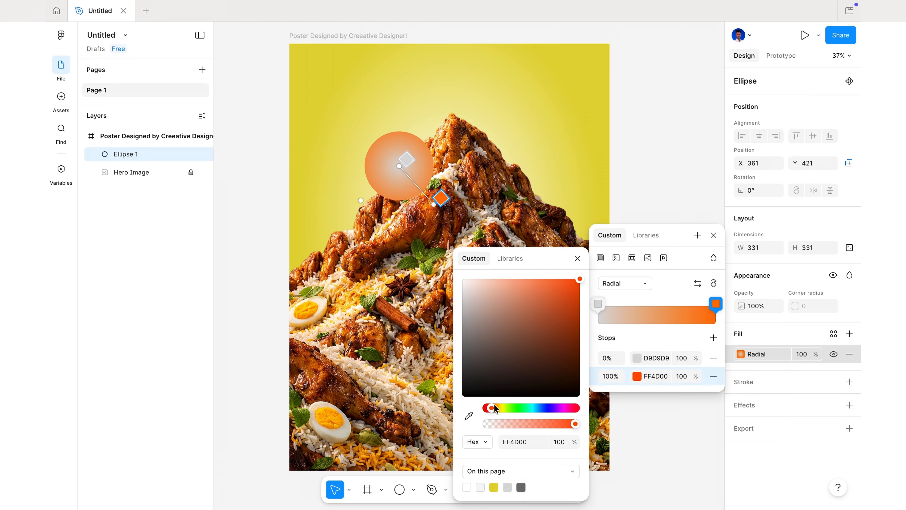
pyautogui.moveTo(496, 408); pyautogui.dragTo(492, 411)
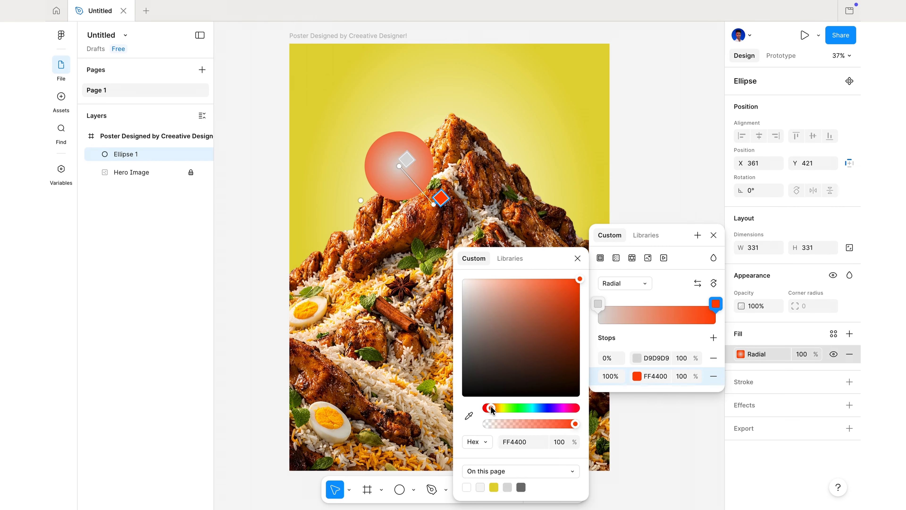
# Set the 0% stop of the circle's gradient to orange FFA600
pyautogui.click(598, 304)
pyautogui.click(598, 304)
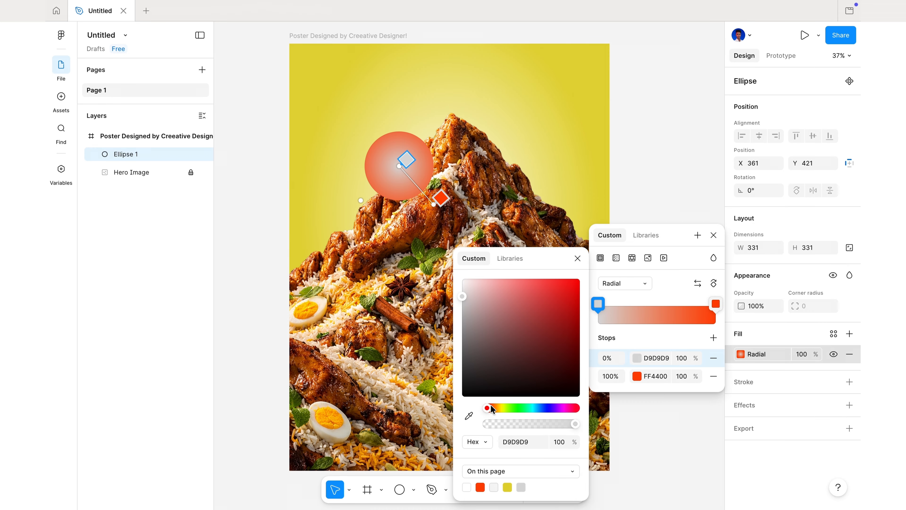
pyautogui.moveTo(491, 408); pyautogui.dragTo(498, 408)
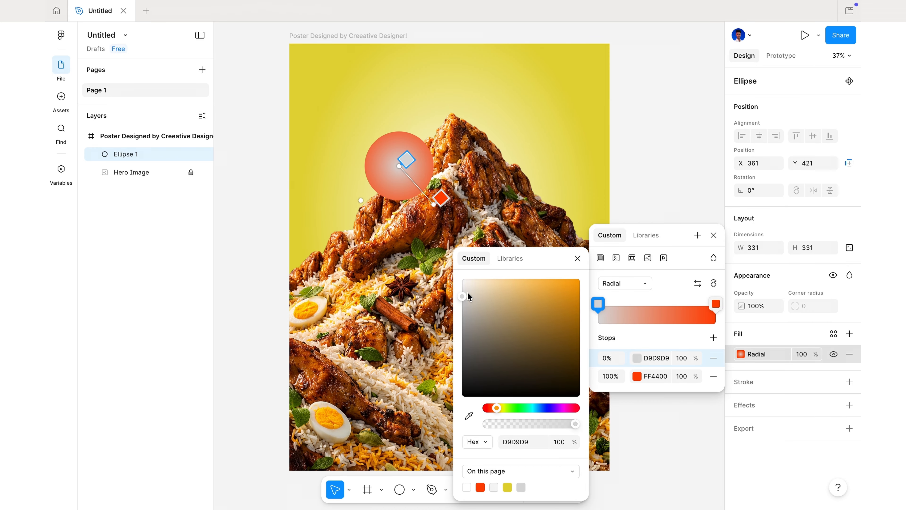
pyautogui.moveTo(464, 301); pyautogui.dragTo(587, 282)
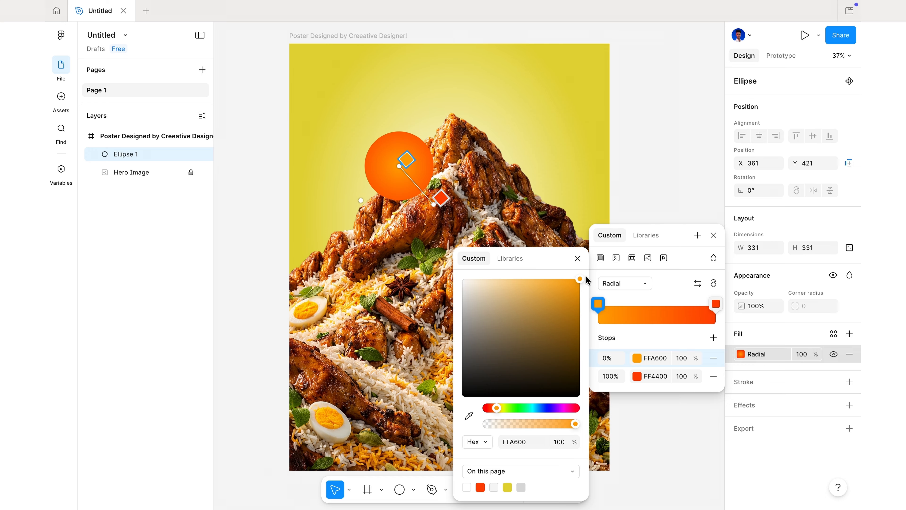
# Change the circle's gradient to linear and run it diagonally from red-orange at the upper left to orange at the lower right
pyautogui.click(629, 284)
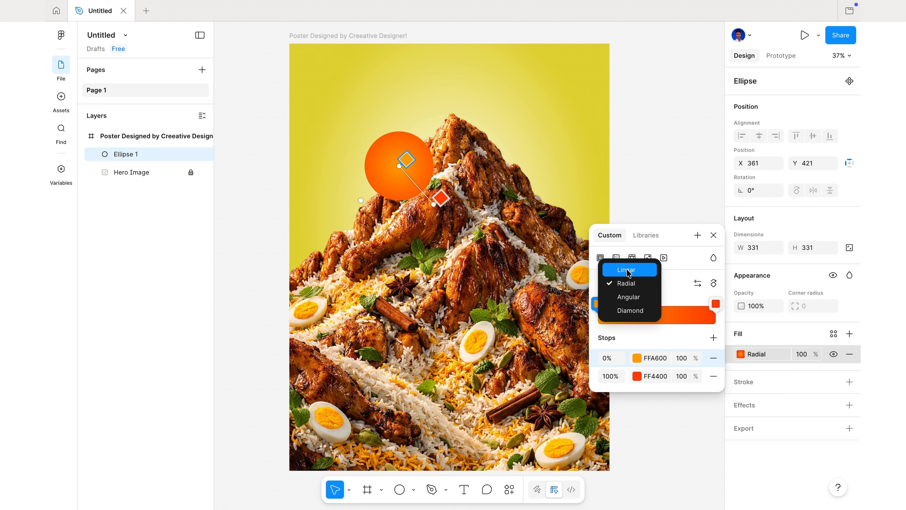
pyautogui.click(629, 272)
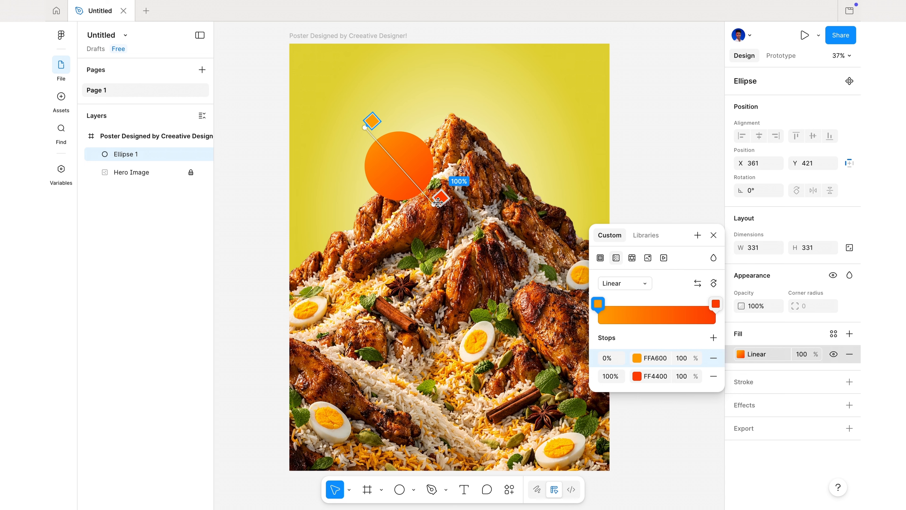
pyautogui.moveTo(439, 202); pyautogui.dragTo(461, 174)
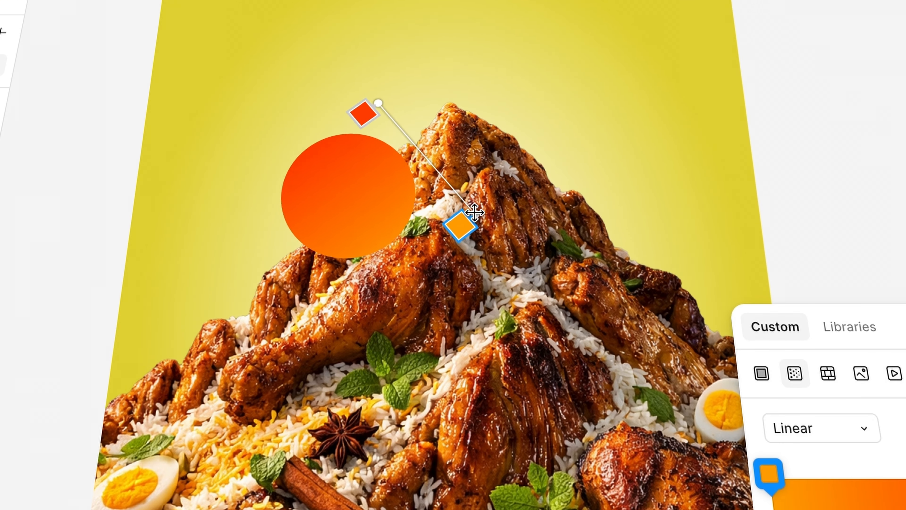
pyautogui.moveTo(475, 213); pyautogui.dragTo(403, 201)
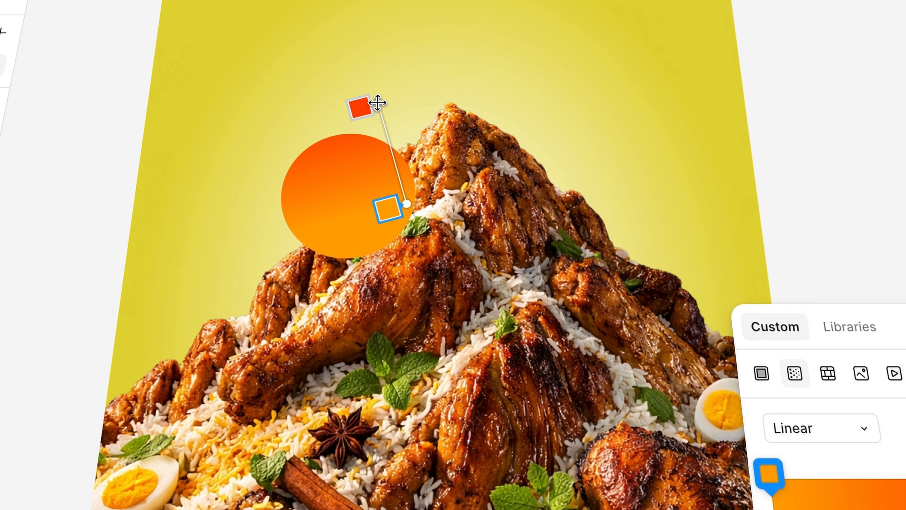
pyautogui.moveTo(377, 103); pyautogui.dragTo(314, 119)
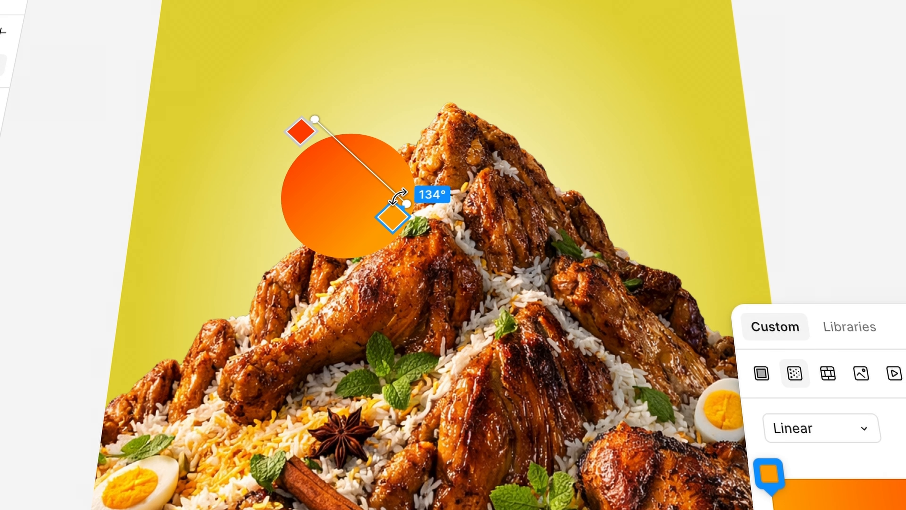
pyautogui.moveTo(402, 205)
pyautogui.mouseDown()
pyautogui.moveTo(380, 193)
pyautogui.moveTo(394, 194)
pyautogui.mouseUp()
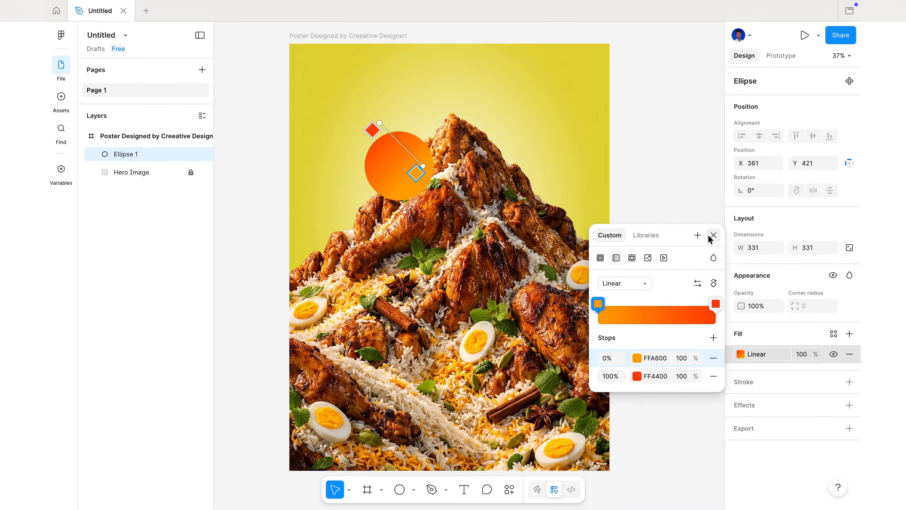
pyautogui.click(689, 239)
pyautogui.click(683, 239)
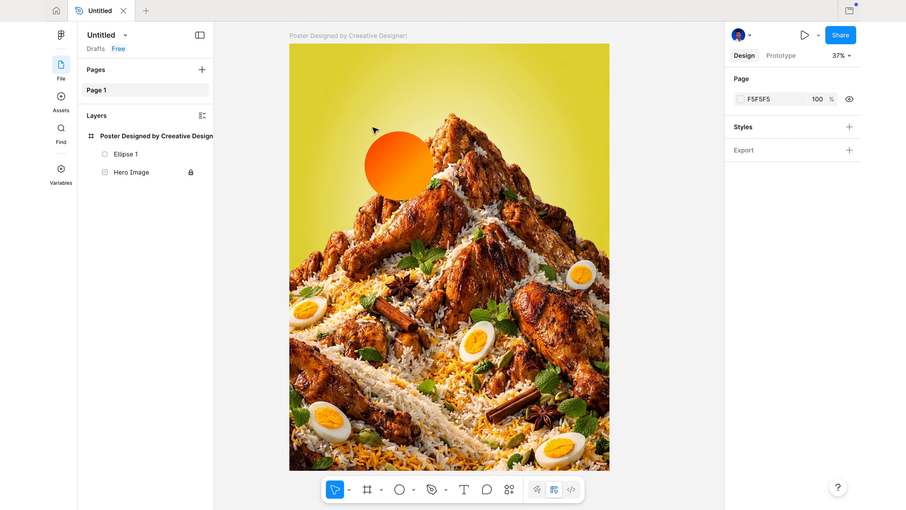
# Move the Ellipse 1 layer beneath Hero Image so the circle sits behind the food mountain, and lock it
pyautogui.click(424, 152)
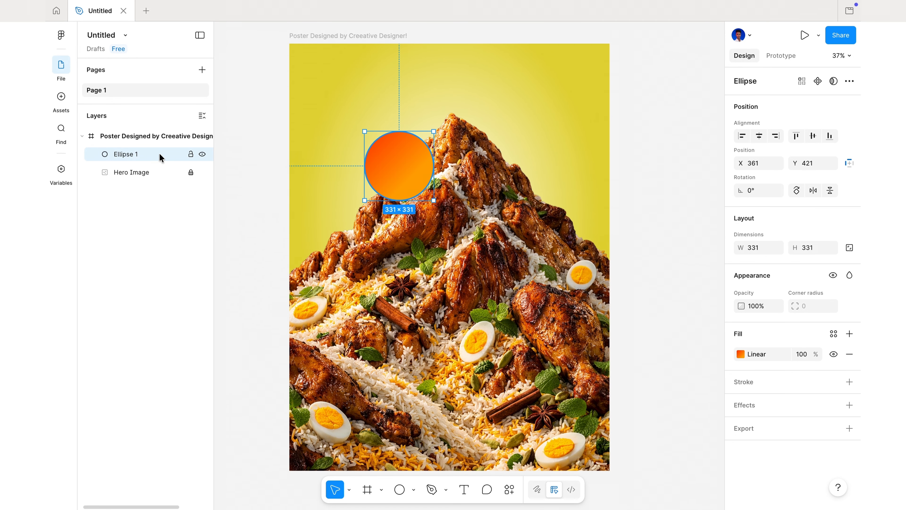
pyautogui.moveTo(160, 159); pyautogui.dragTo(160, 178)
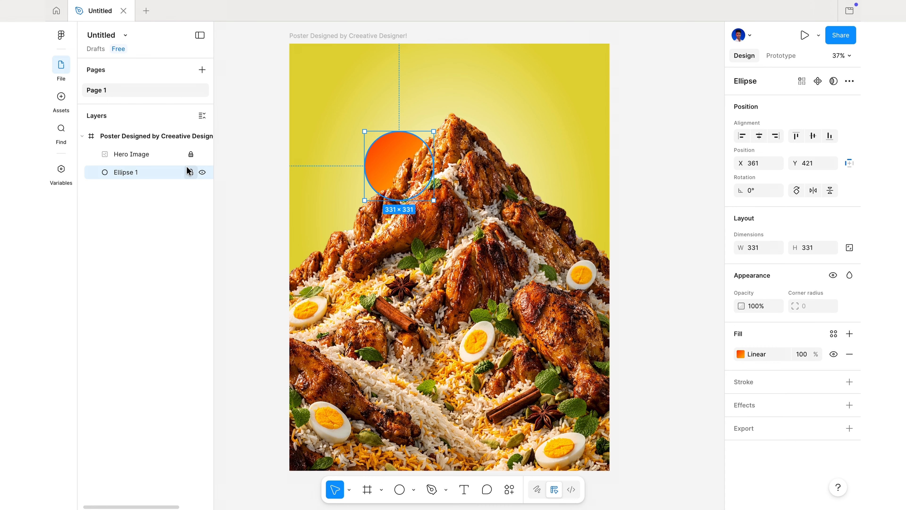
pyautogui.click(191, 173)
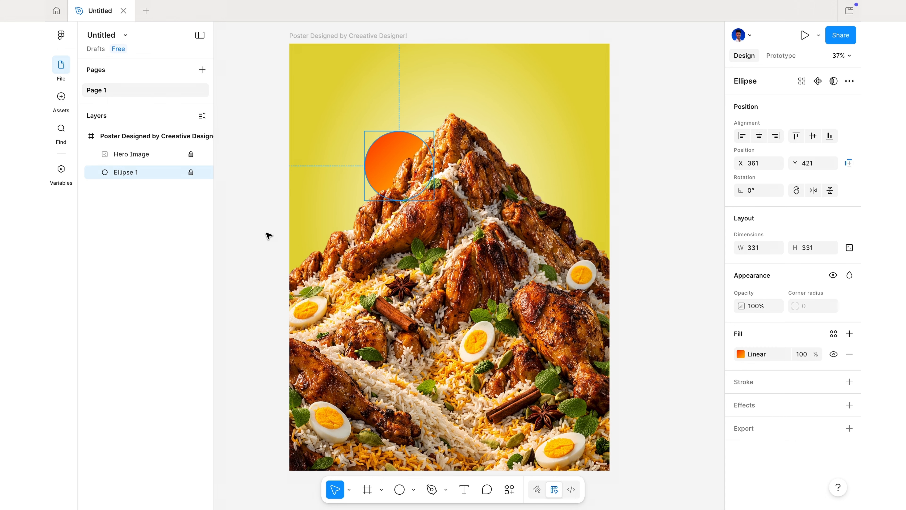
pyautogui.click(273, 251)
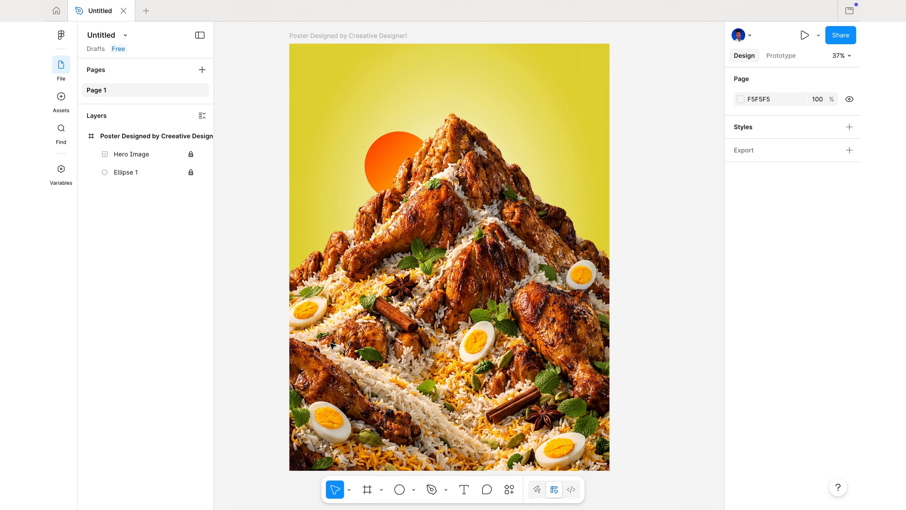
# Draw a rectangle about 1834 × 229 across the poster's bottom edge and nest it in the poster frame above Hero Image
pyautogui.click(413, 490)
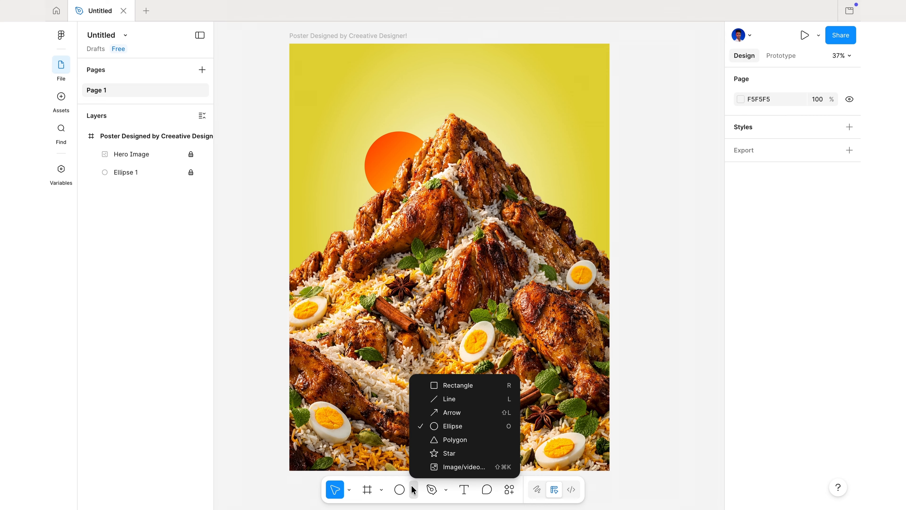
pyautogui.click(462, 384)
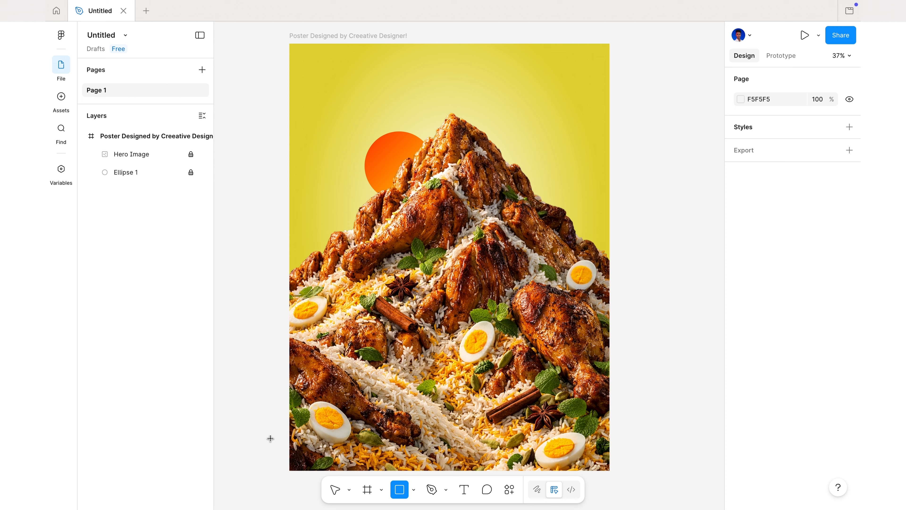
pyautogui.moveTo(269, 437); pyautogui.dragTo(652, 485)
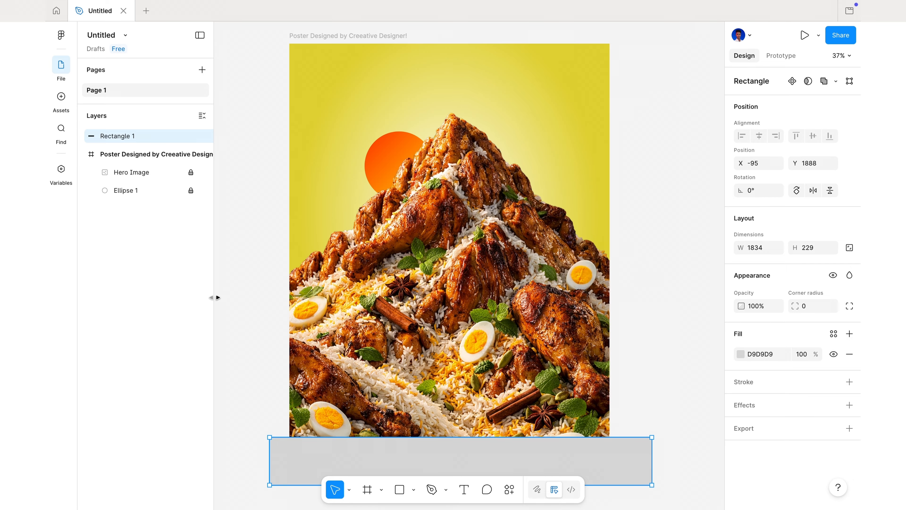
pyautogui.moveTo(141, 139); pyautogui.dragTo(144, 166)
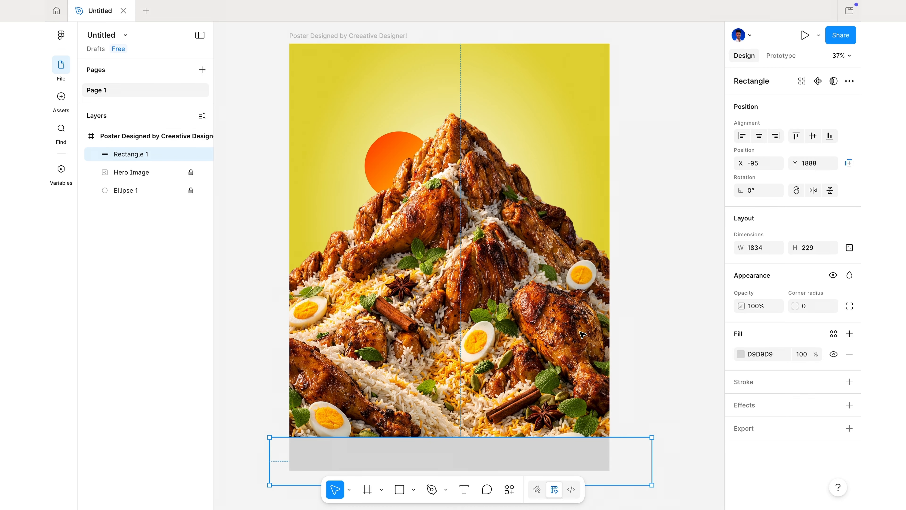
pyautogui.click(632, 421)
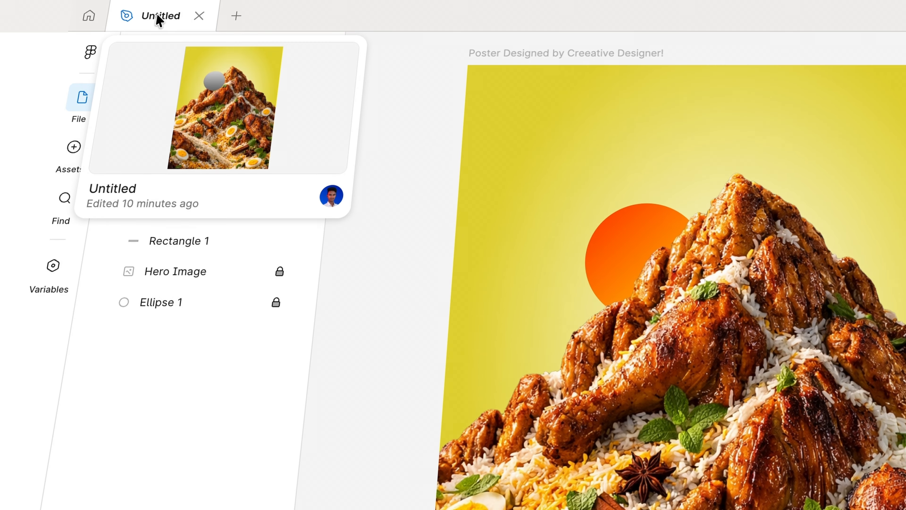
# Rename the design file as "Empire & Spice Rest. Poster."
pyautogui.doubleClick(98, 11)
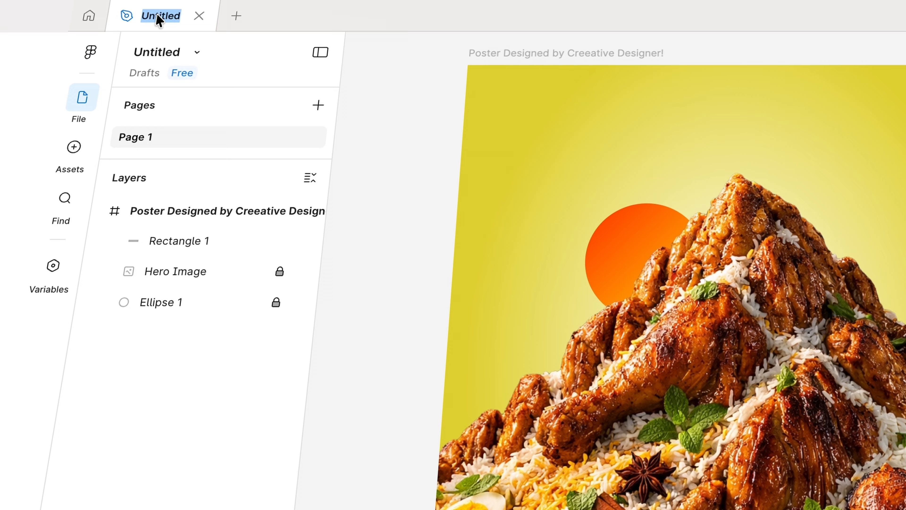
pyautogui.write('Em')
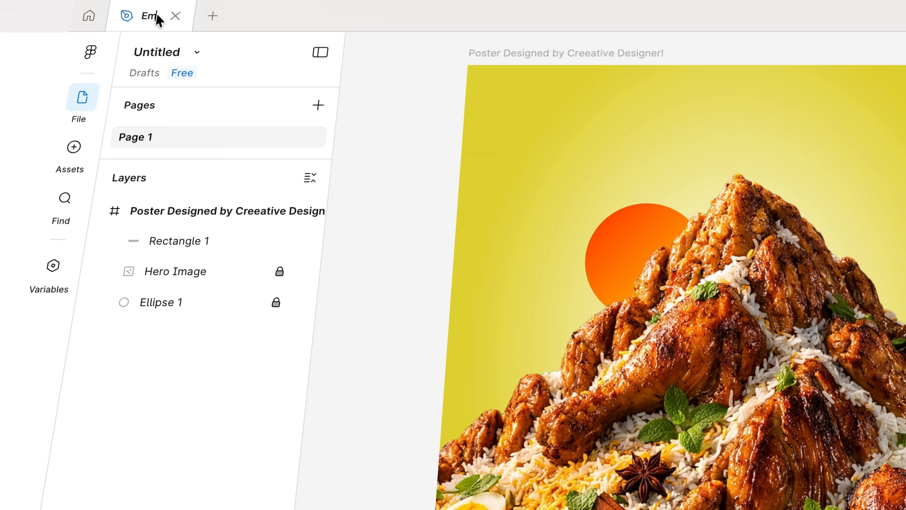
pyautogui.write('pire & Spice Re')
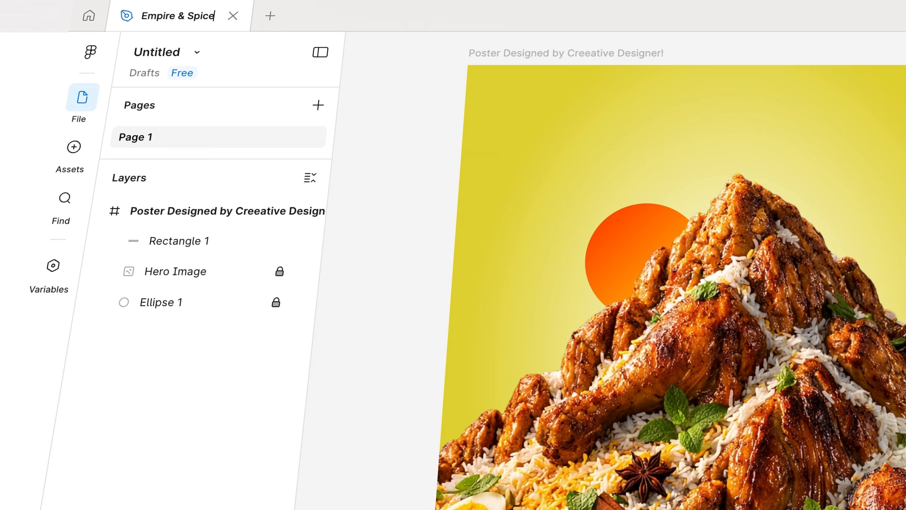
pyautogui.write('st. Poster')
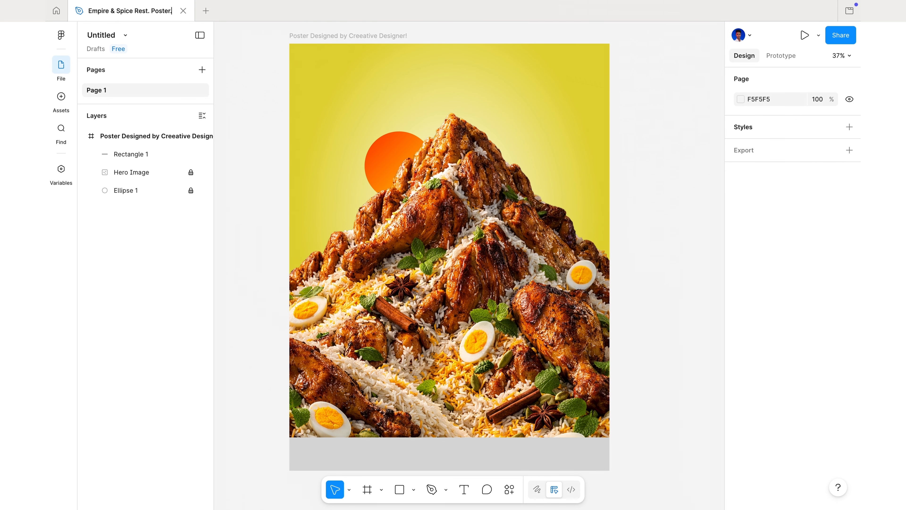
pyautogui.write('.')
pyautogui.press('Return')
# Fill the rectangle at the poster's bottom with dark grey 373739 and lock its layer
pyautogui.click(382, 466)
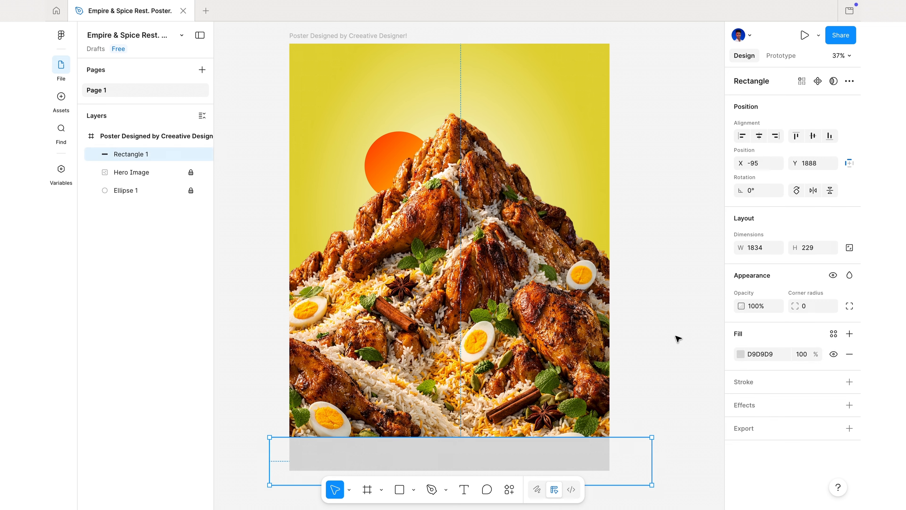
pyautogui.click(740, 354)
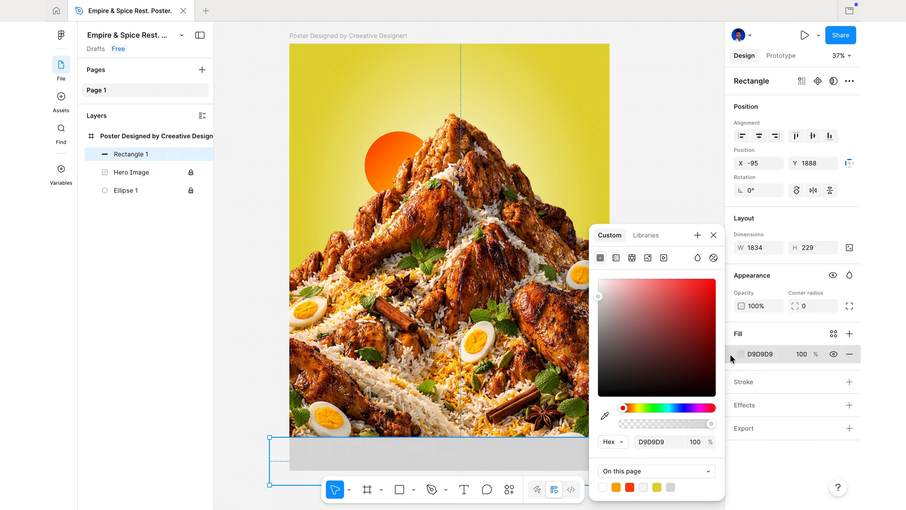
pyautogui.click(655, 445)
pyautogui.press('BackSpace')
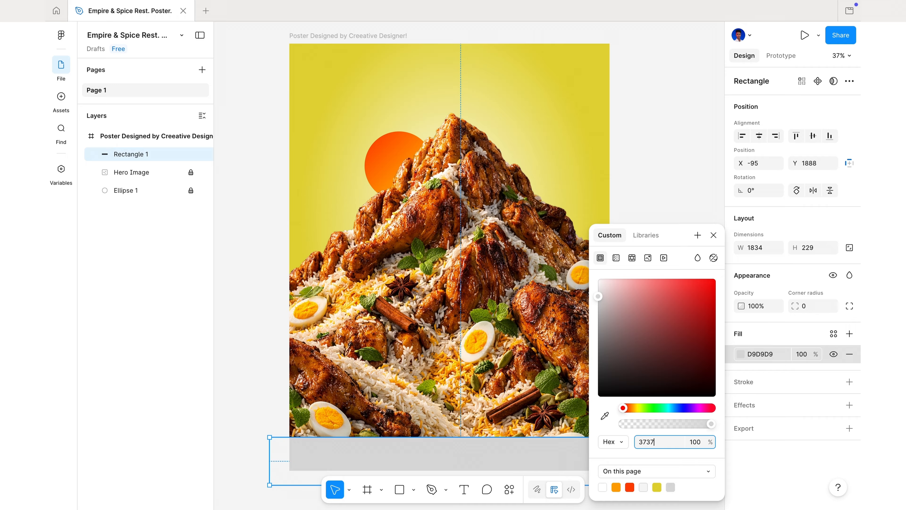
pyautogui.press('Return')
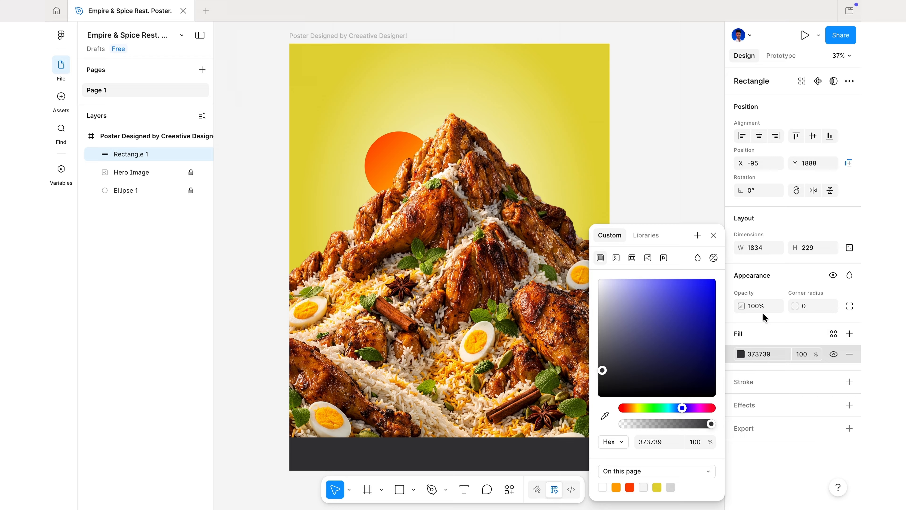
pyautogui.click(714, 234)
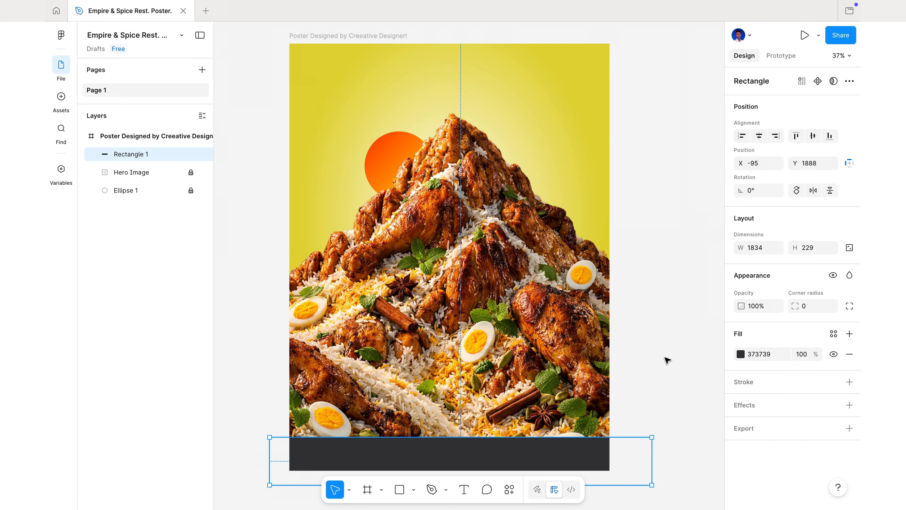
pyautogui.click(667, 361)
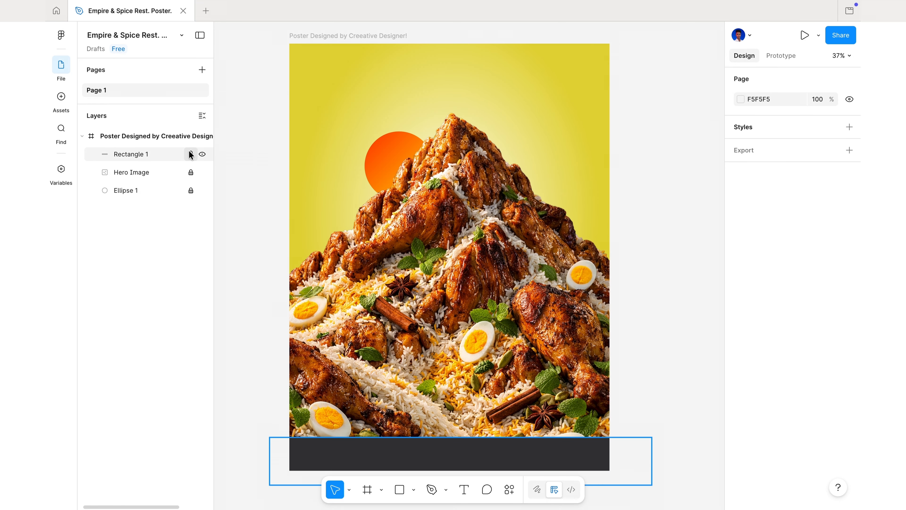
pyautogui.click(191, 154)
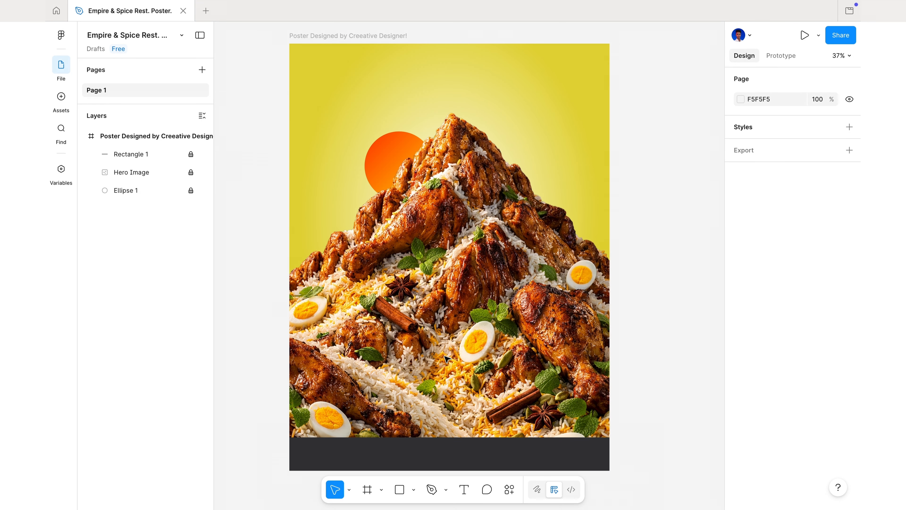
# Add the text "a mountain" at size 64 near the top of the poster, above the food mountain's peak
pyautogui.click(464, 492)
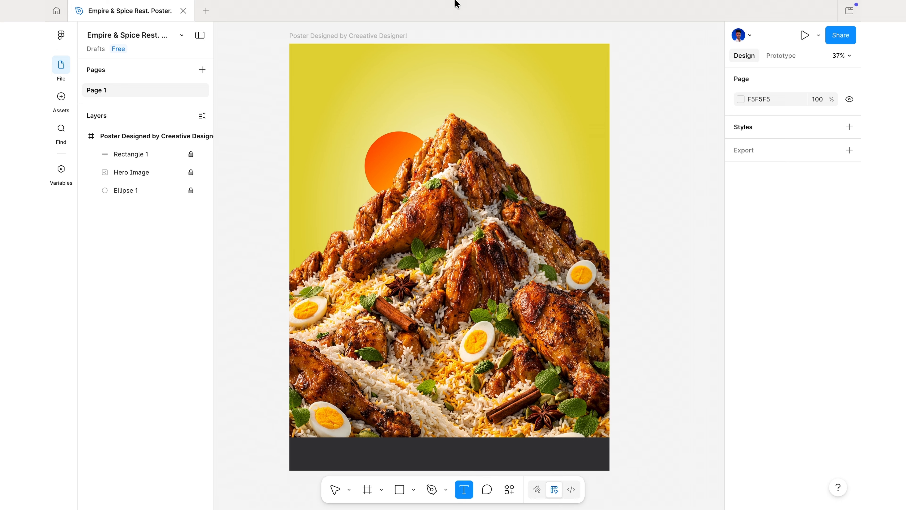
pyautogui.click(378, 75)
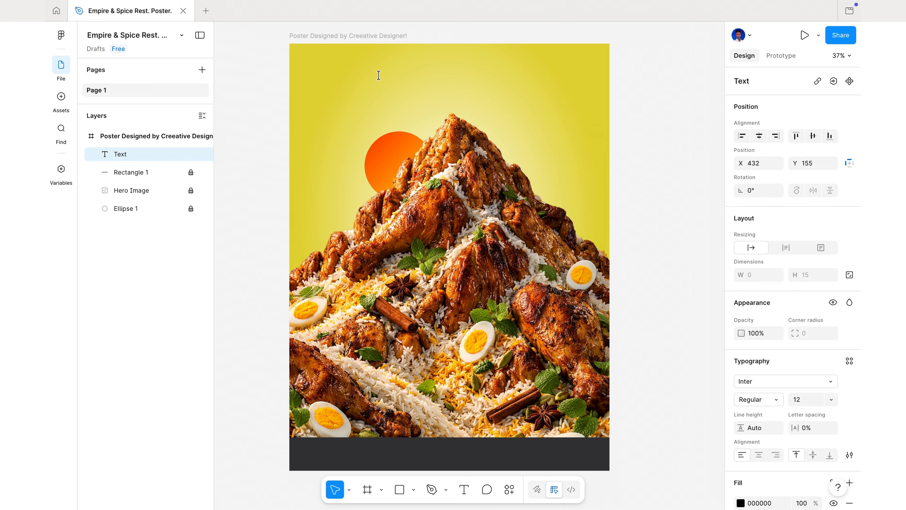
pyautogui.write('a mountain')
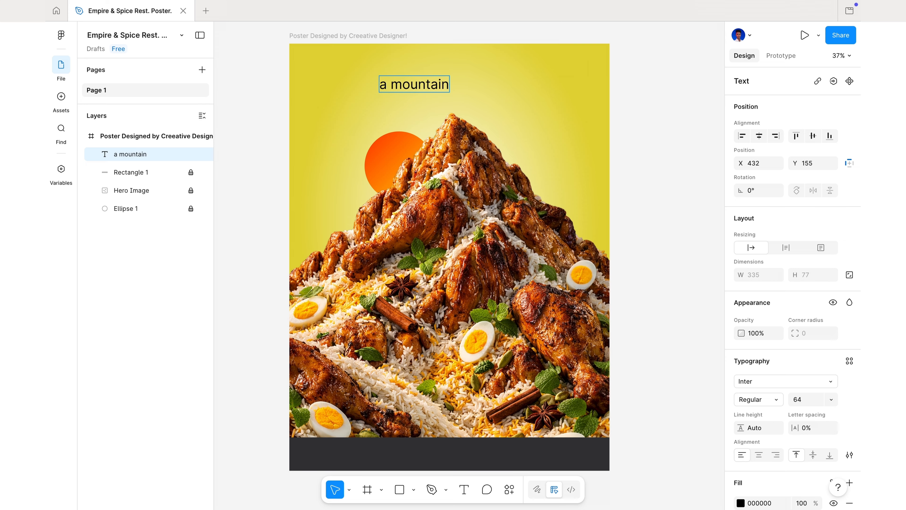
pyautogui.press('Escape')
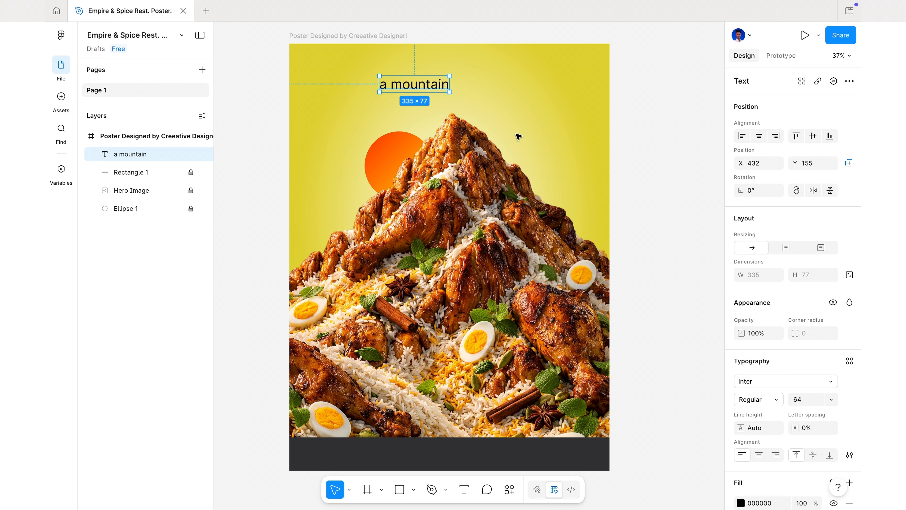
# Set the "a mountain" text to the installed Racing Sport Display font
pyautogui.click(773, 380)
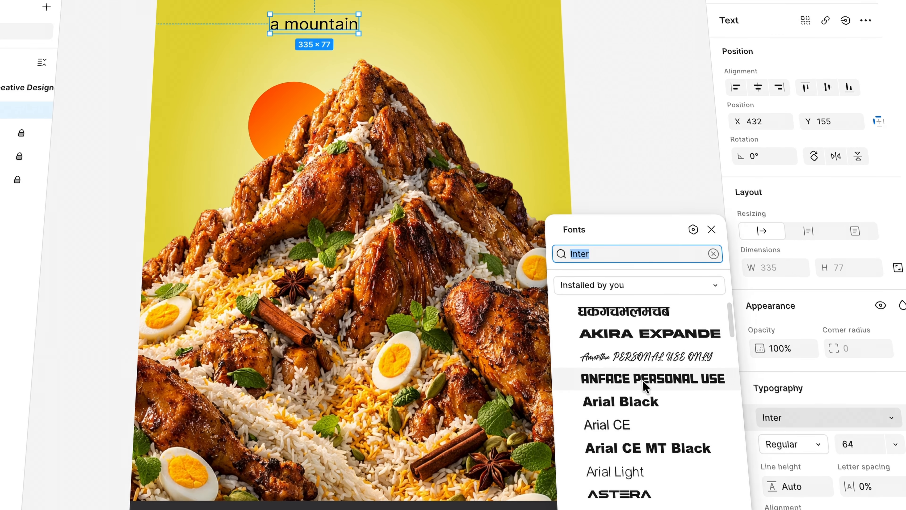
pyautogui.scroll(-3, 676, 406)
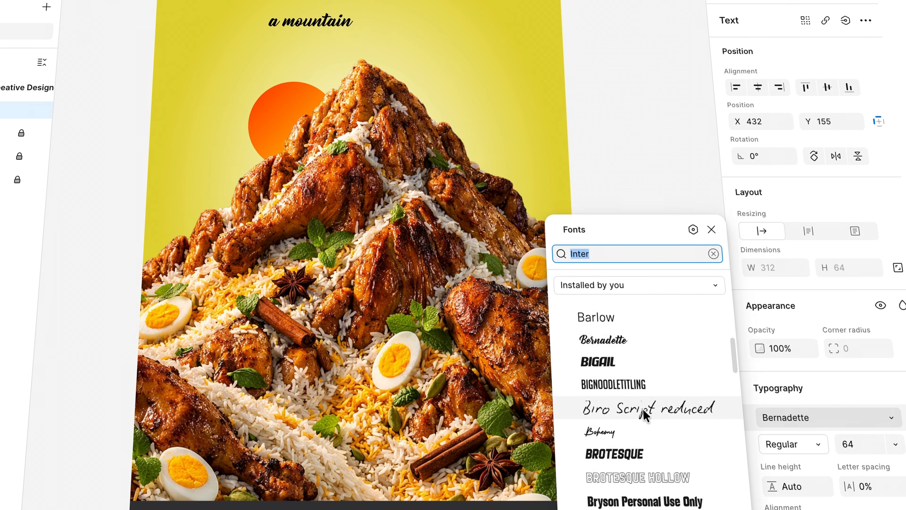
pyautogui.scroll(-15, 645, 414)
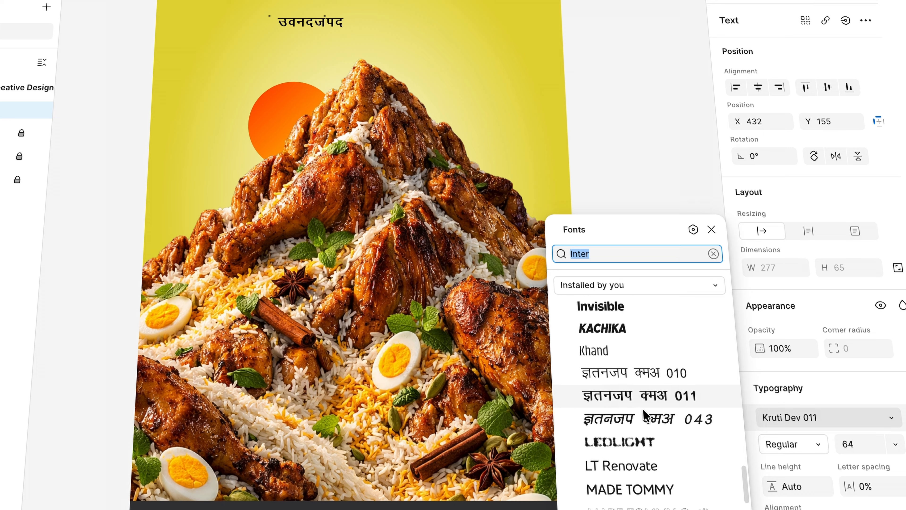
pyautogui.scroll(-2, 645, 415)
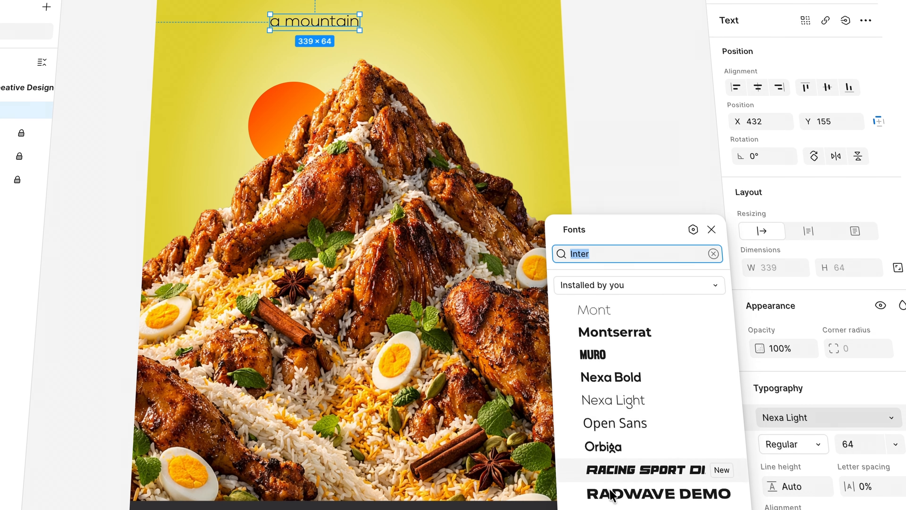
pyautogui.click(627, 474)
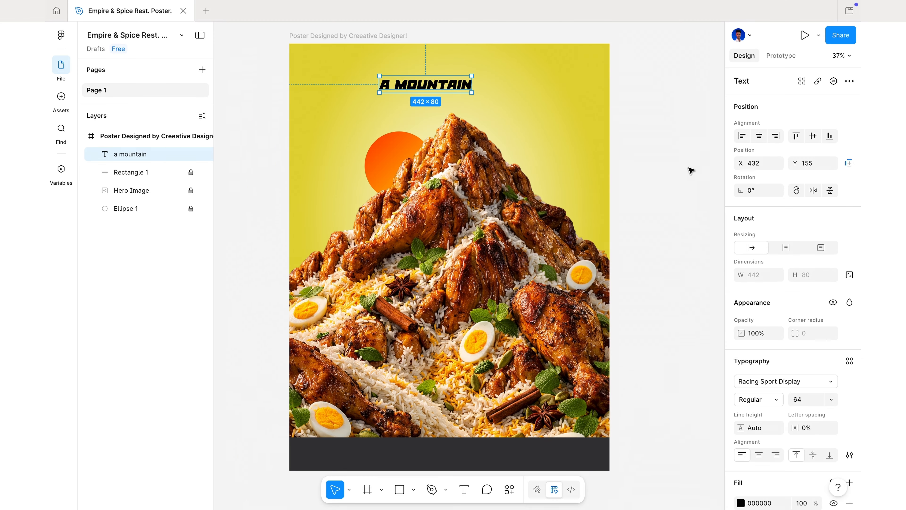
# Fill the "a mountain" text with the page's dark grey 373739
pyautogui.scroll(-3, 774, 453)
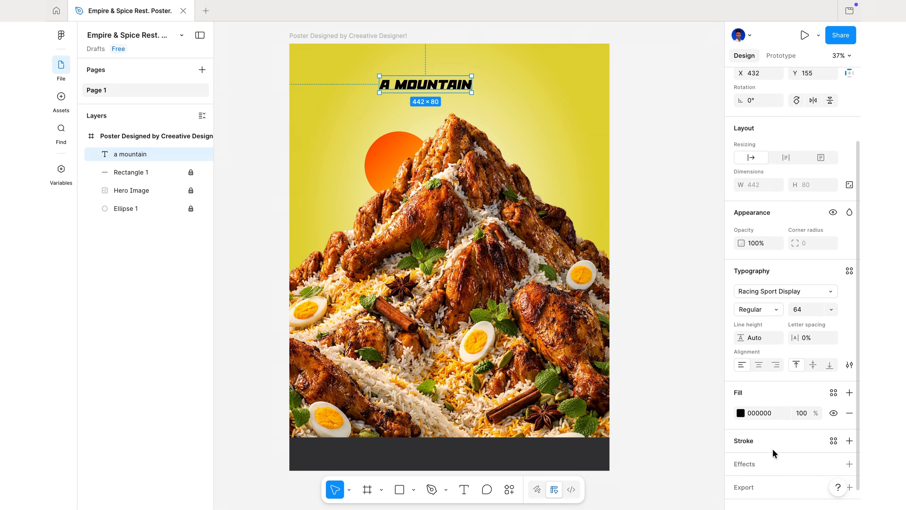
pyautogui.click(741, 413)
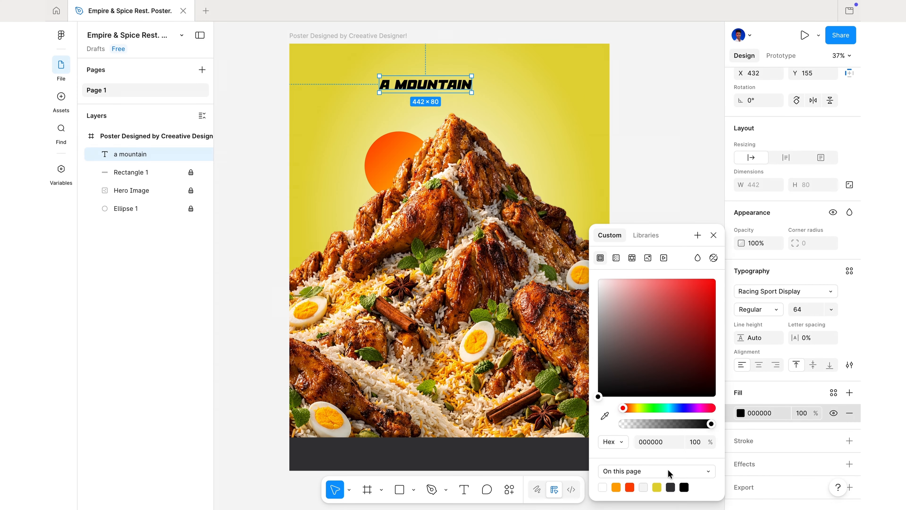
pyautogui.click(675, 486)
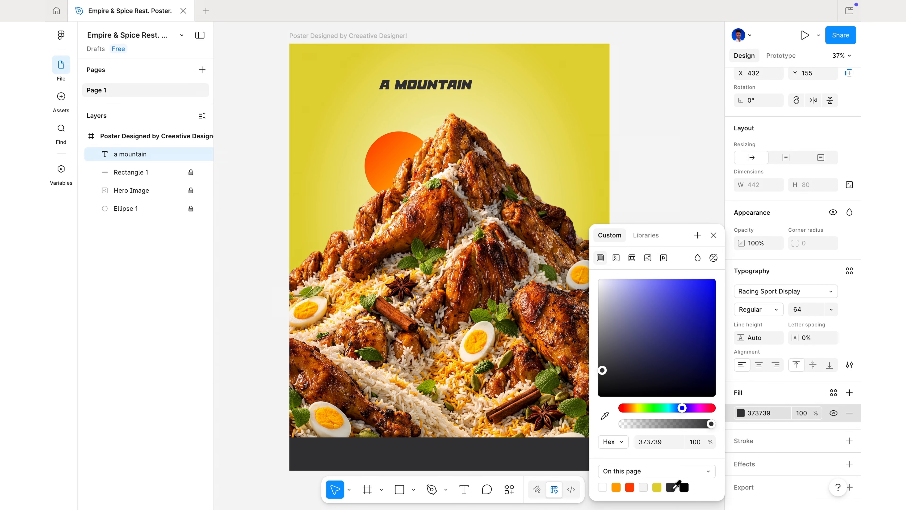
pyautogui.click(713, 236)
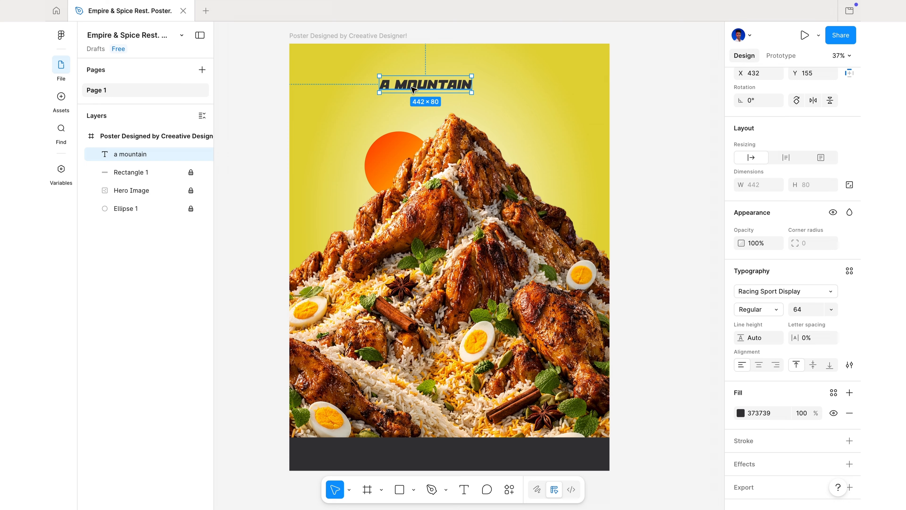
# Scale the "a mountain" text proportionally to about 1061 × 191 and centre it near the poster's upper edge
pyautogui.press('k')
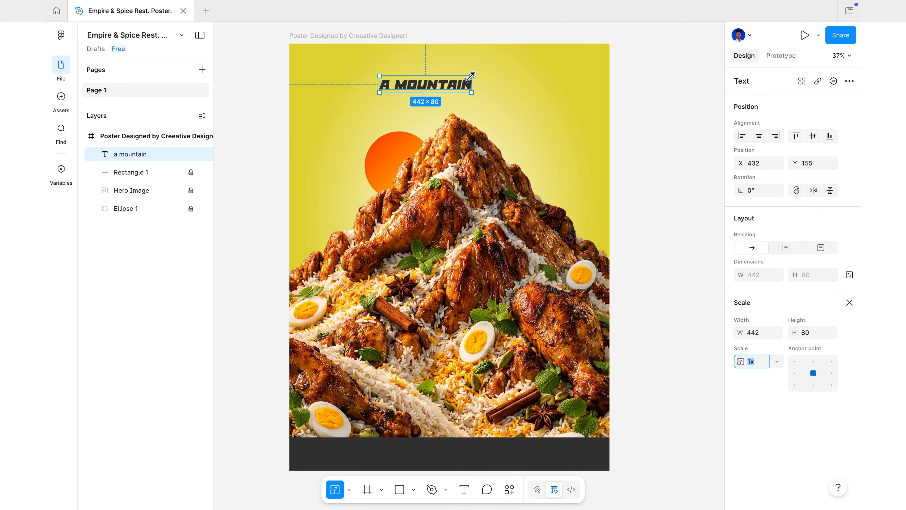
pyautogui.moveTo(471, 76); pyautogui.dragTo(548, 56)
pyautogui.moveTo(513, 71); pyautogui.dragTo(483, 79)
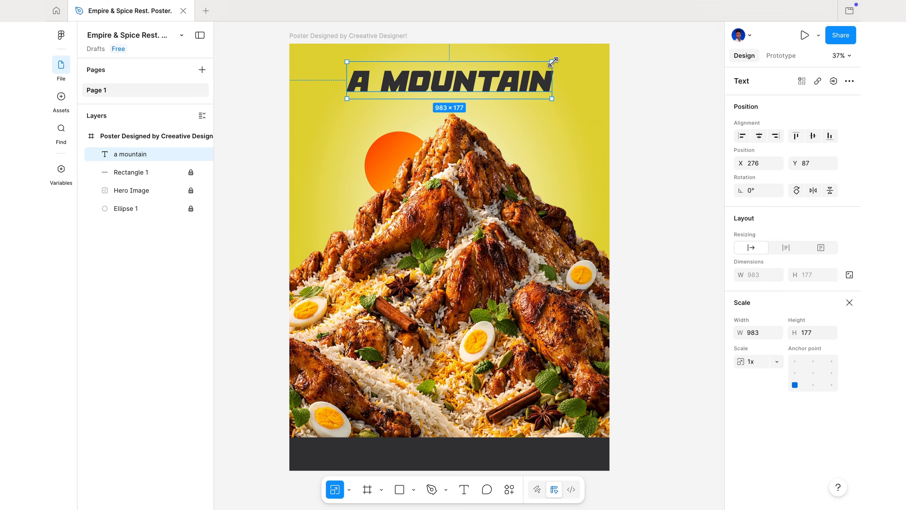
pyautogui.moveTo(549, 60); pyautogui.dragTo(560, 59)
pyautogui.moveTo(531, 76); pyautogui.dragTo(523, 76)
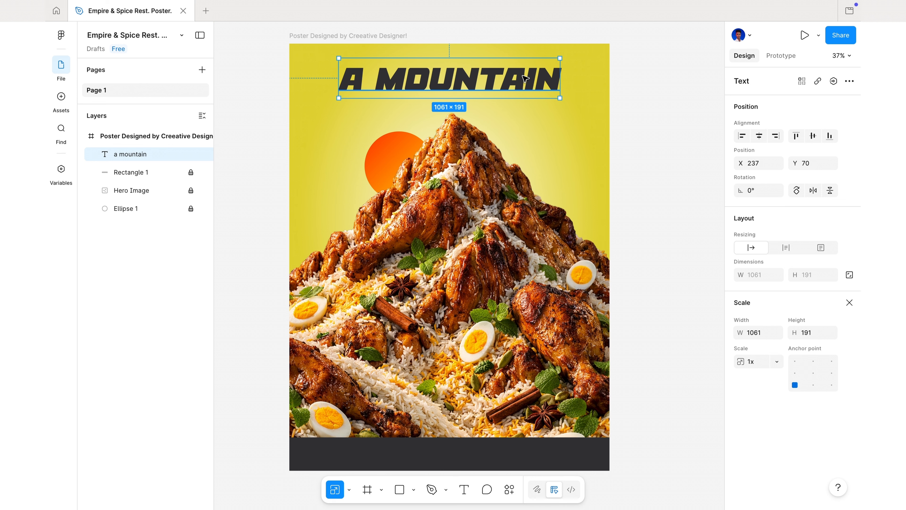
# Duplicate the "a mountain" text directly below itself and replace the copy's wording with "of flavor!"
pyautogui.hotkey('ctrl', 'd')
pyautogui.moveTo(513, 82); pyautogui.dragTo(513, 104)
pyautogui.press('Return')
pyautogui.press('BackSpace')
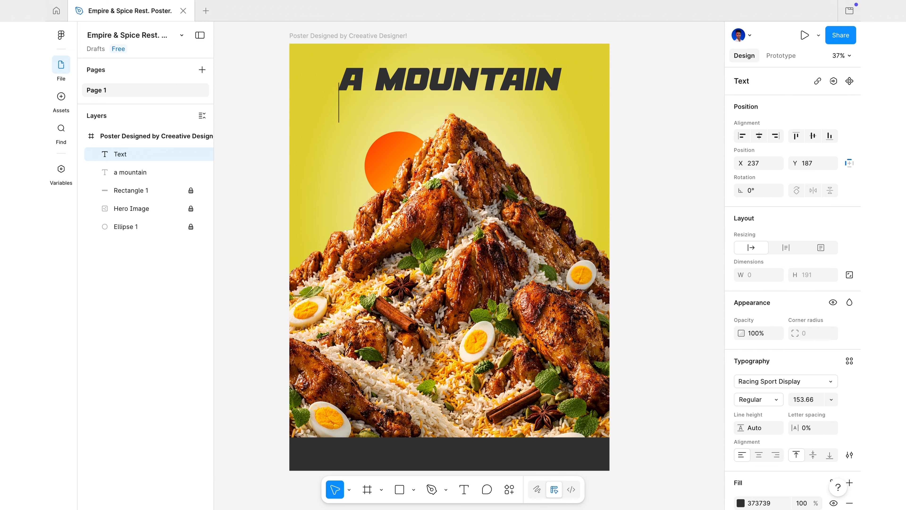
pyautogui.write('of ')
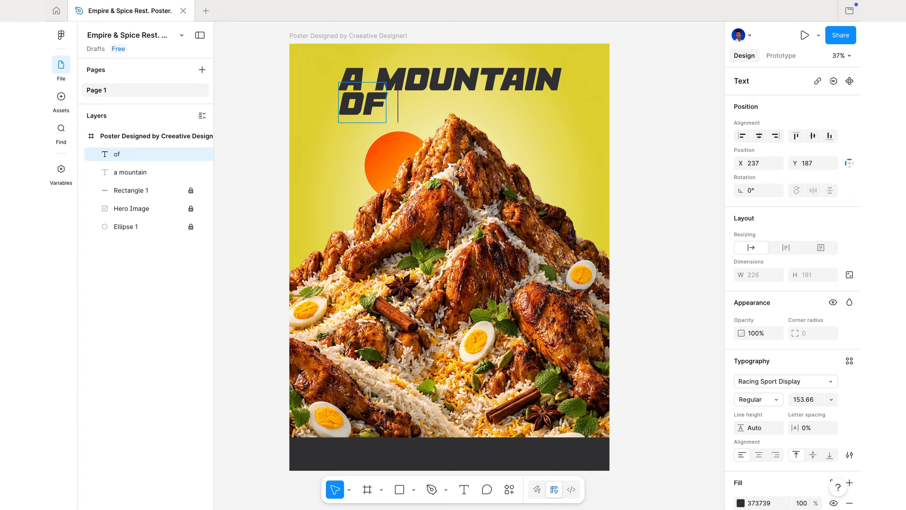
pyautogui.write('fla')
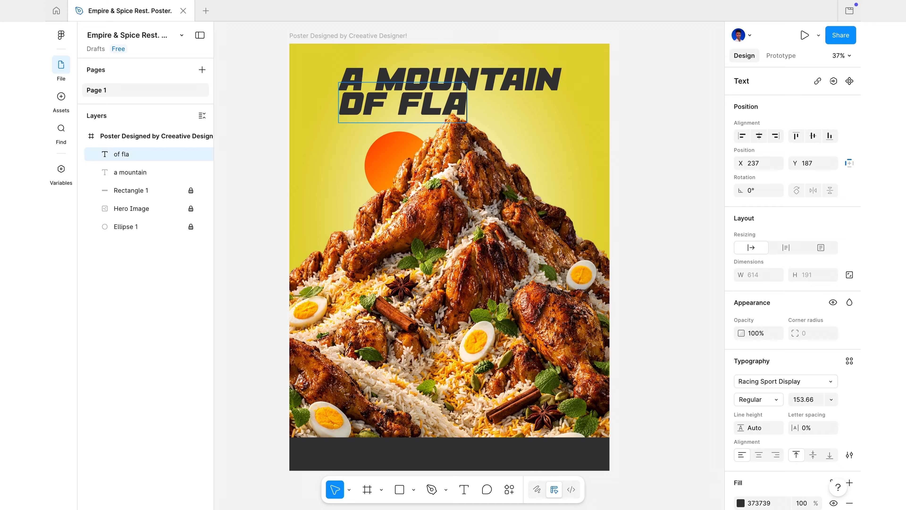
pyautogui.write('vor!')
pyautogui.press('Escape')
# Scale "of flavor!" to about 1075 × 207, move its layer beneath Hero Image, and lock both headline layers
pyautogui.press('k')
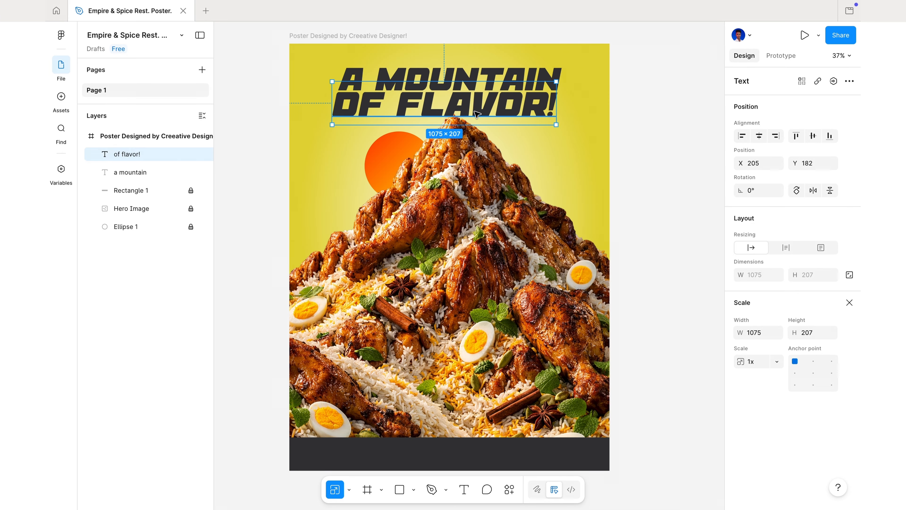
pyautogui.click(524, 163)
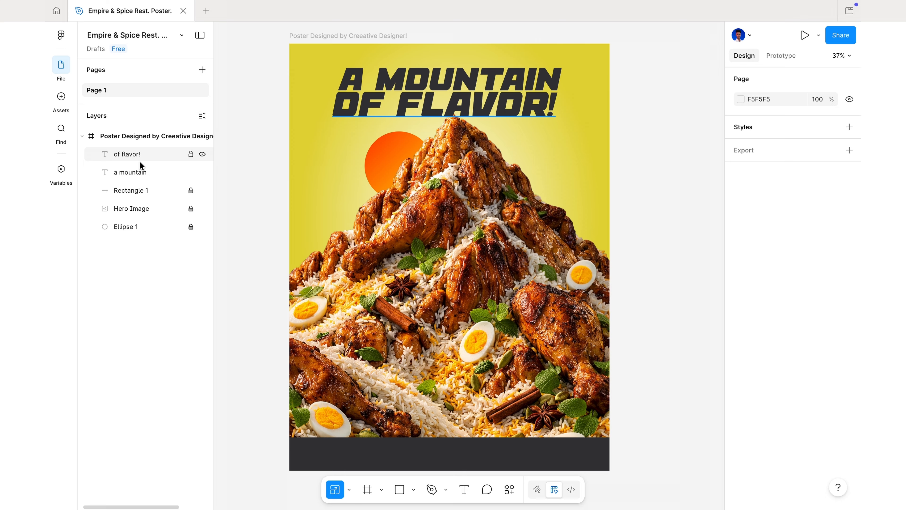
pyautogui.moveTo(140, 160); pyautogui.dragTo(143, 216)
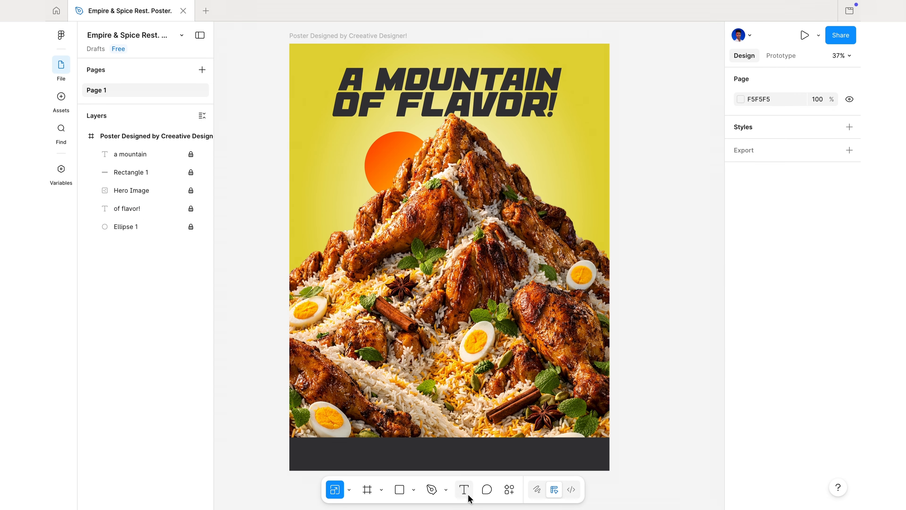
# Add the small text "you're invited to" above the headline, in a lowercase-capable display font and dark grey
pyautogui.click(462, 492)
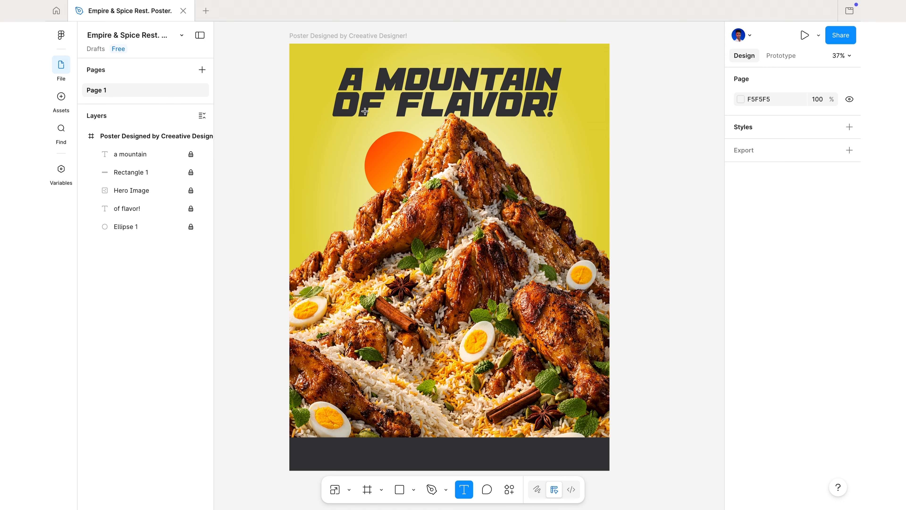
pyautogui.click(356, 58)
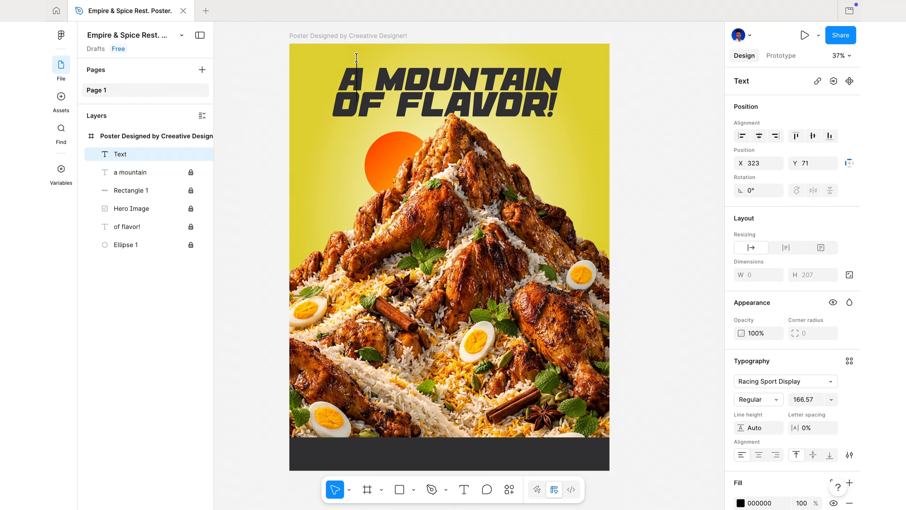
pyautogui.write('you')
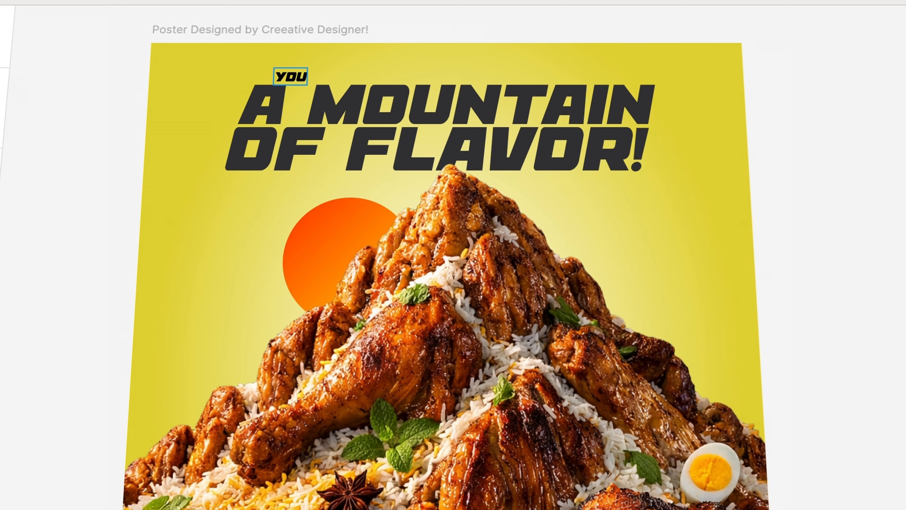
pyautogui.write("'re invite")
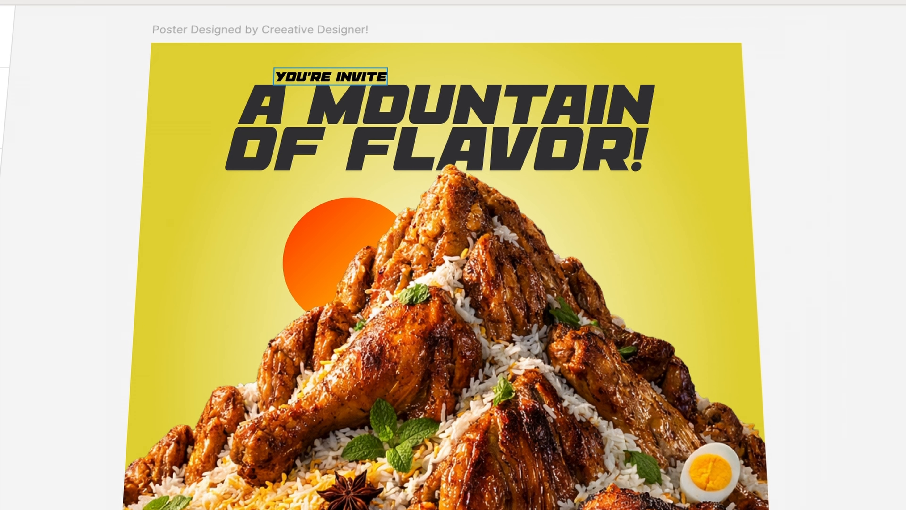
pyautogui.write('d to')
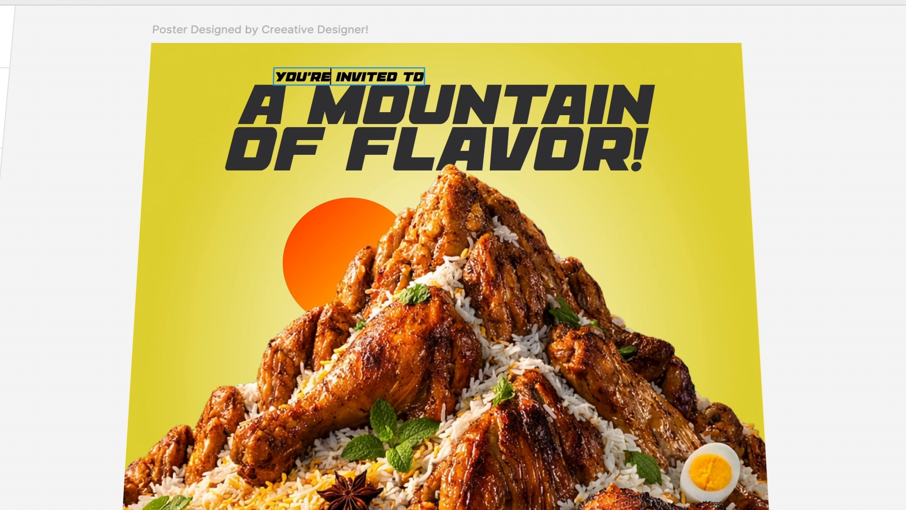
pyautogui.hotkey('ctrl', 'a')
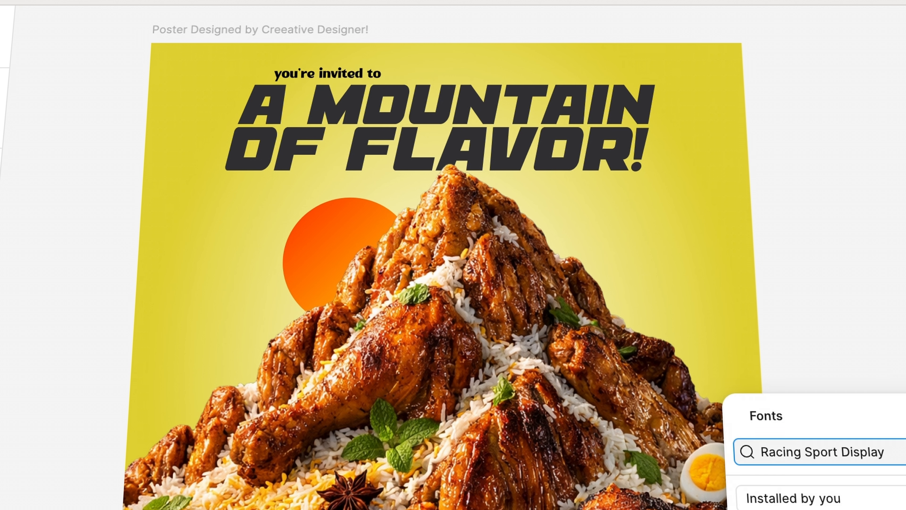
pyautogui.moveTo(330, 75); pyautogui.dragTo(354, 76)
# Duplicate "you're invited to" beside itself on the same line and change the copy to "Empire & Spice Restaurant."
pyautogui.moveTo(319, 76); pyautogui.dragTo(410, 77)
pyautogui.press('Return')
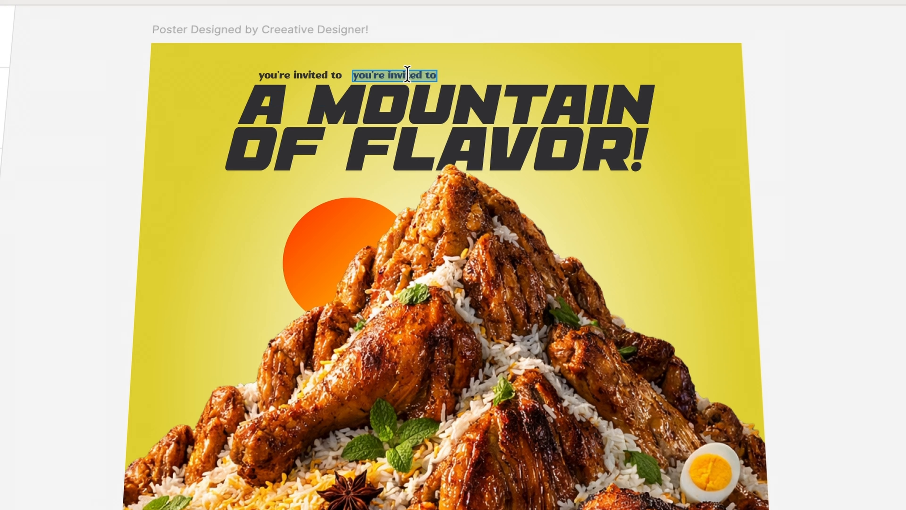
pyautogui.write('Empire & S')
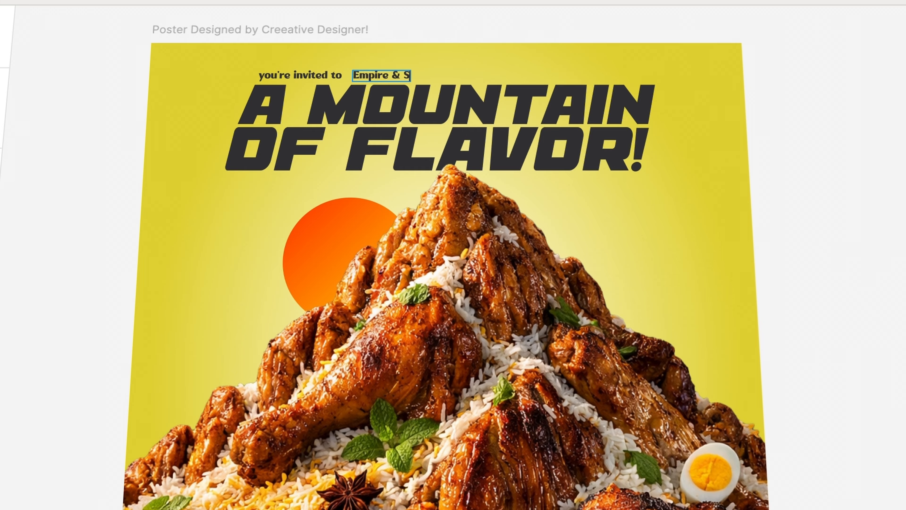
pyautogui.write('pice Restaurant')
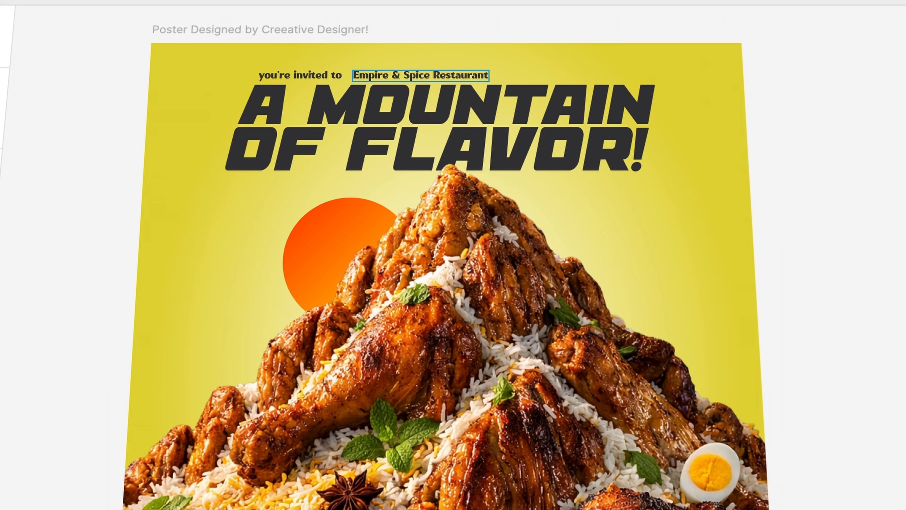
pyautogui.press('Escape')
# Scale the "Empire & Spice Restaurant." text to about 538 × 43, larger than the words before it
pyautogui.moveTo(490, 70); pyautogui.dragTo(563, 66)
pyautogui.press('Escape')
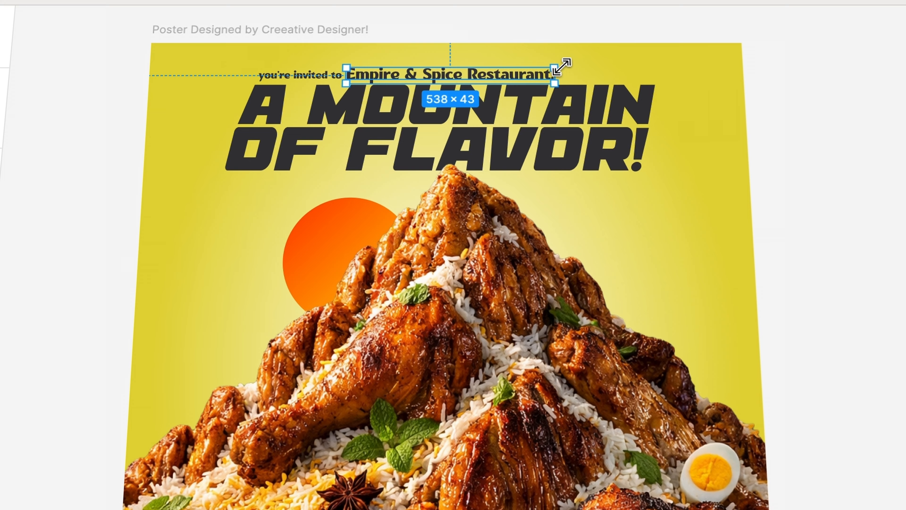
pyautogui.moveTo(562, 67); pyautogui.dragTo(561, 66)
pyautogui.press('Escape')
# Select "you're invited to" together with "Empire & Spice Restaurant." and nudge both slightly left above the headline
pyautogui.click(370, 71)
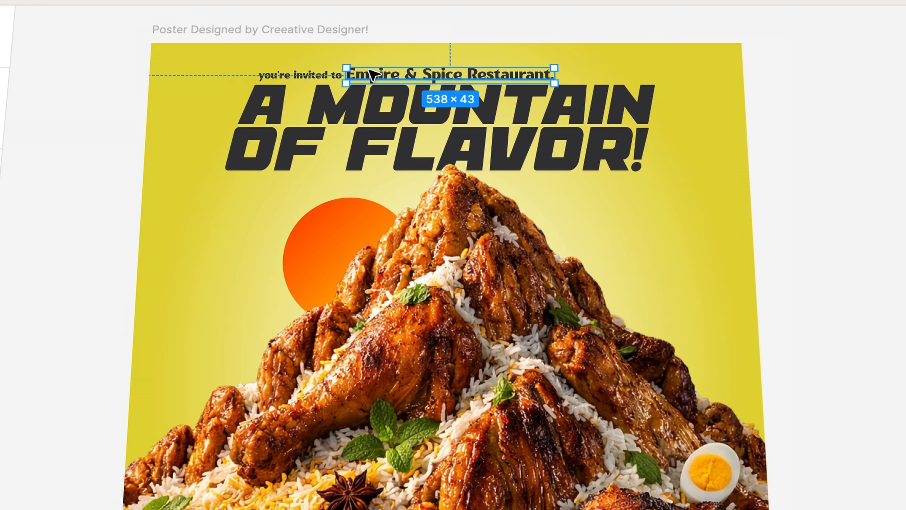
pyautogui.keyDown('shift'); pyautogui.click(308, 75); pyautogui.keyUp('shift')
pyautogui.press('Escape')
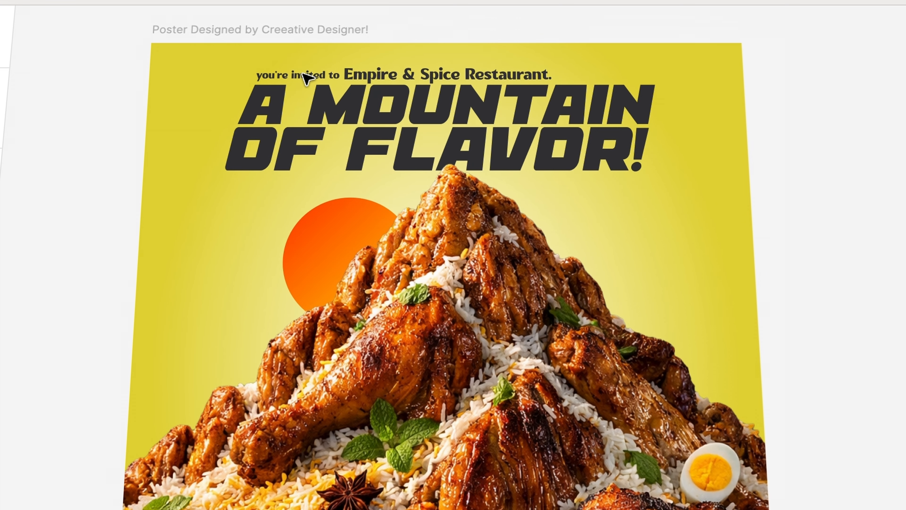
pyautogui.press('Left')
pyautogui.press('Left')
pyautogui.press('Left')
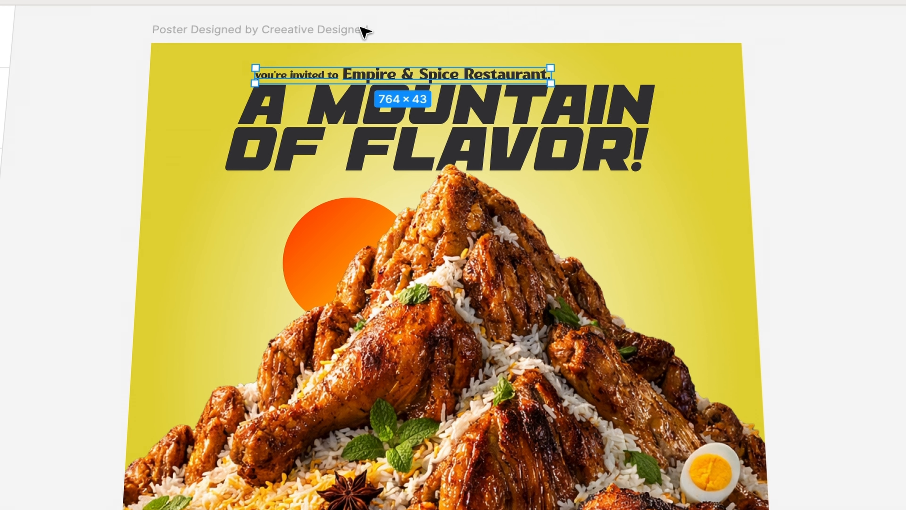
pyautogui.click(835, 238)
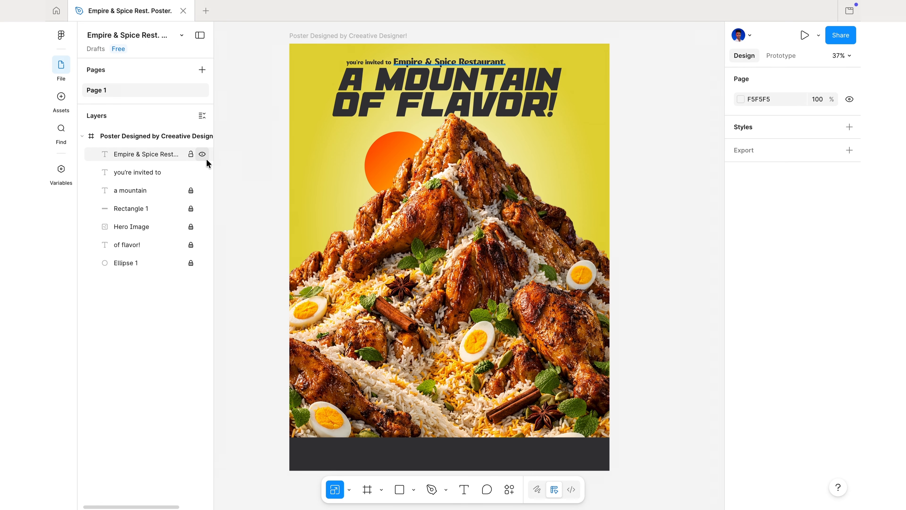
# Lock both invitation texts and place an unlocked duplicate of "you're invited to" in the yellow area just left of the orange sun
pyautogui.click(191, 154)
pyautogui.click(191, 172)
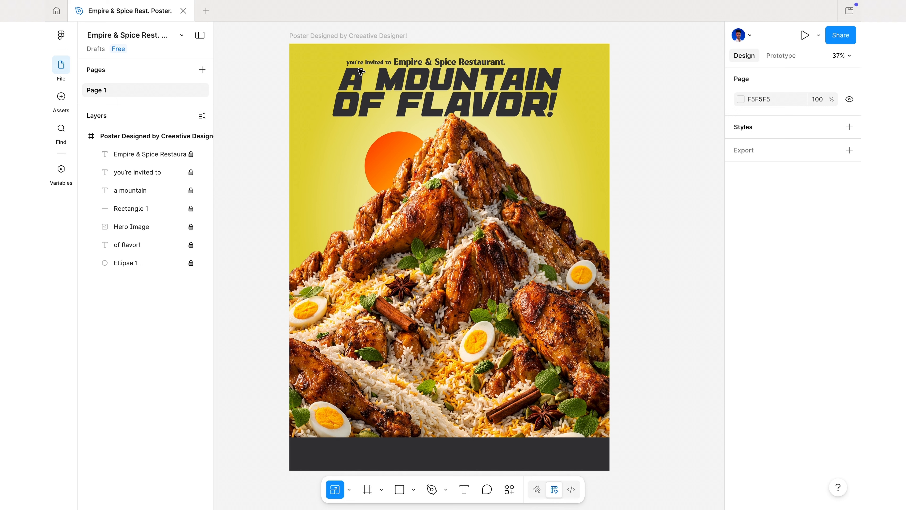
pyautogui.click(166, 171)
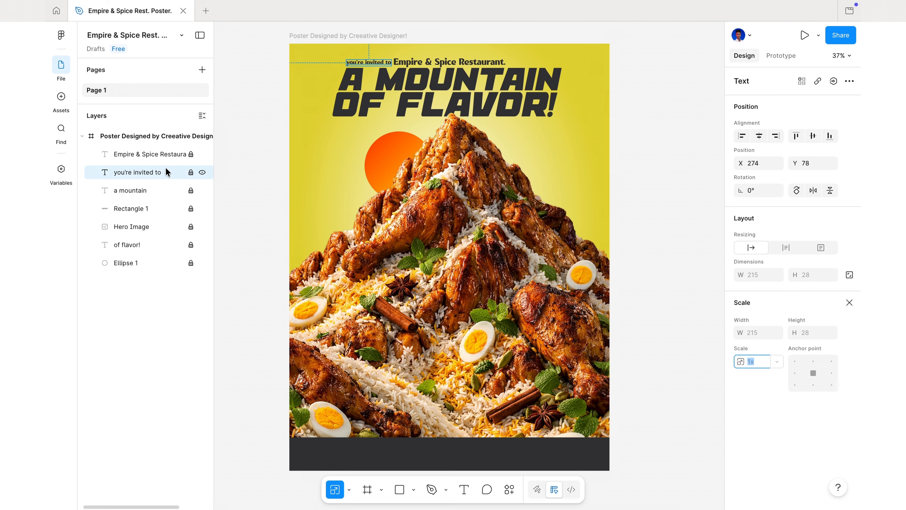
pyautogui.hotkey('ctrl', 'd')
pyautogui.click(192, 171)
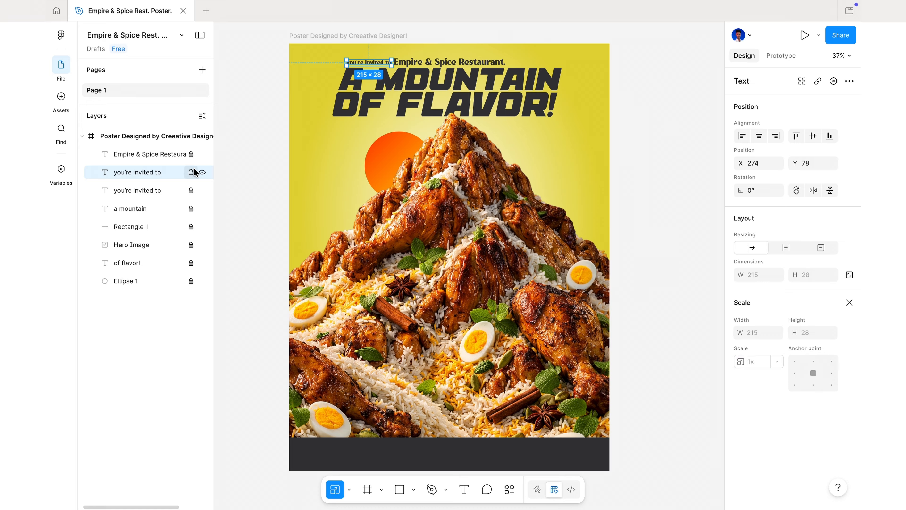
pyautogui.moveTo(362, 64); pyautogui.dragTo(329, 192)
# Change the duplicated text beside the sun to "the peak of"
pyautogui.doubleClick(327, 189)
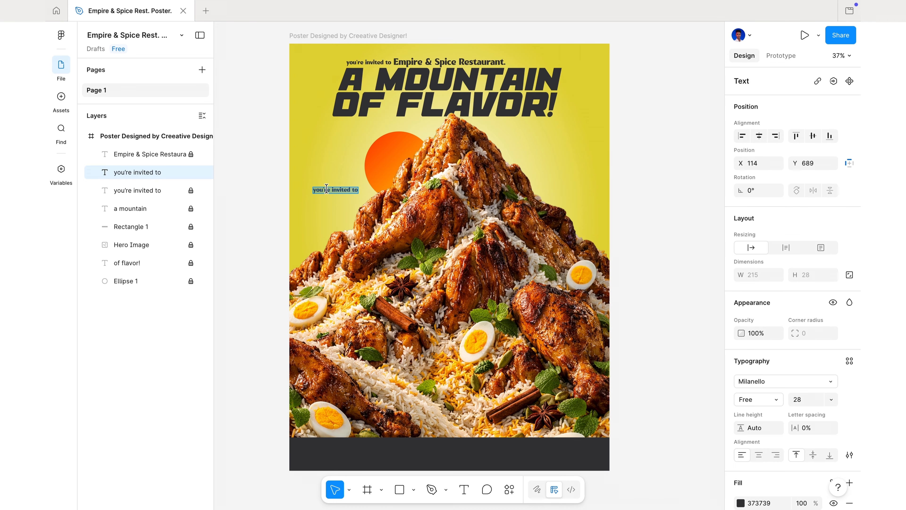
pyautogui.press('BackSpace')
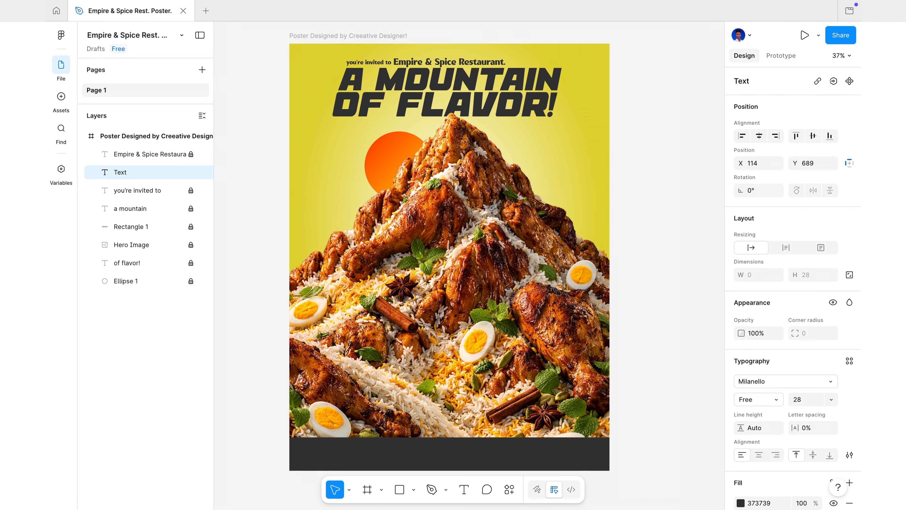
pyautogui.write('the peak of')
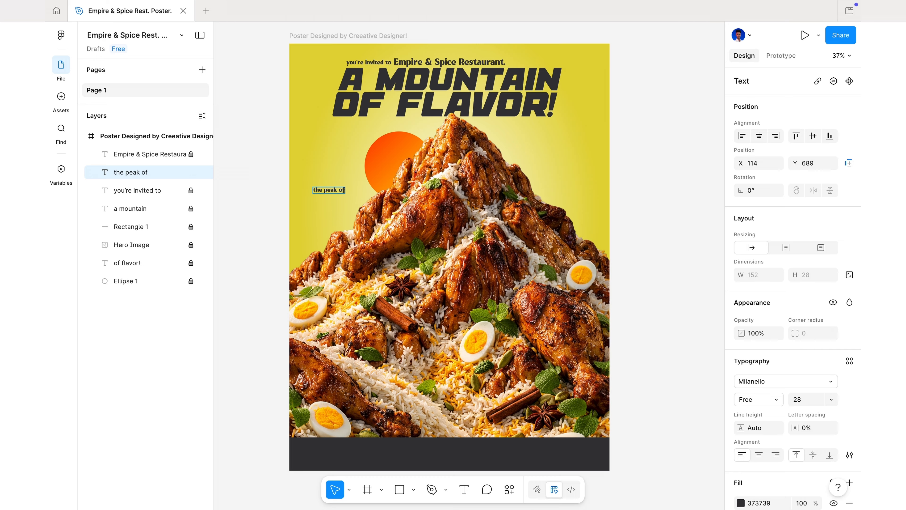
pyautogui.press('Escape')
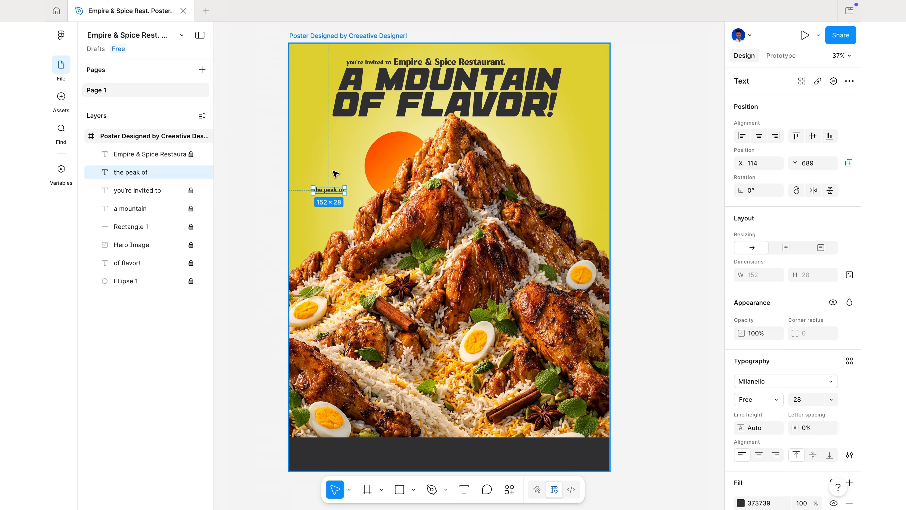
# Duplicate "the peak of" directly below itself and change the copy to "taste"
pyautogui.hotkey('ctrl', 'd')
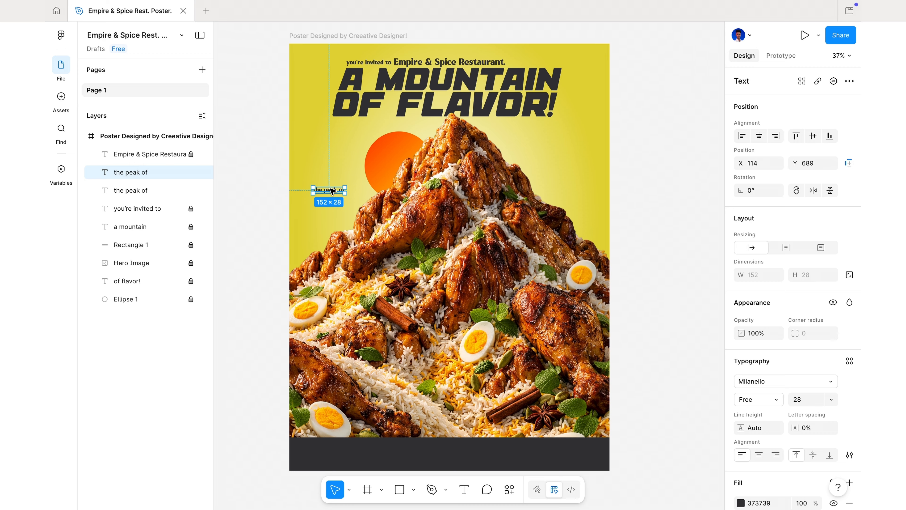
pyautogui.moveTo(331, 192); pyautogui.dragTo(329, 201)
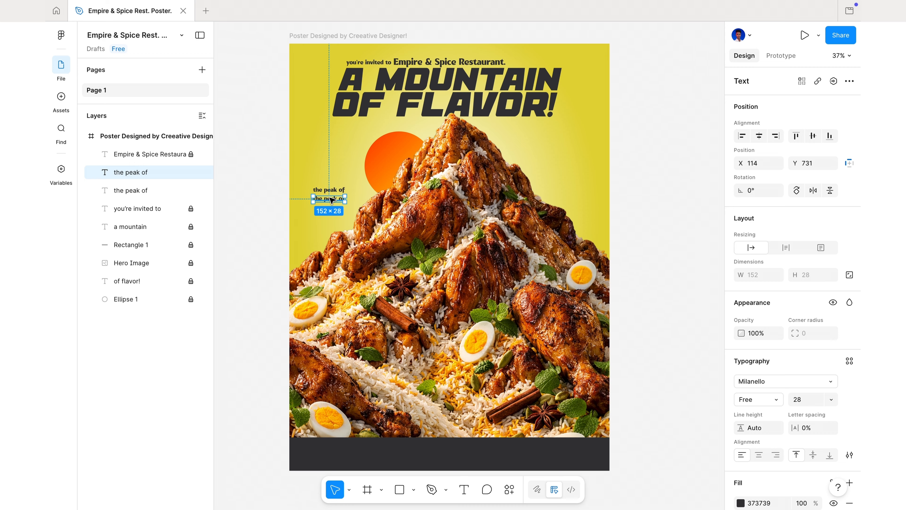
pyautogui.doubleClick(329, 199)
pyautogui.press('BackSpace')
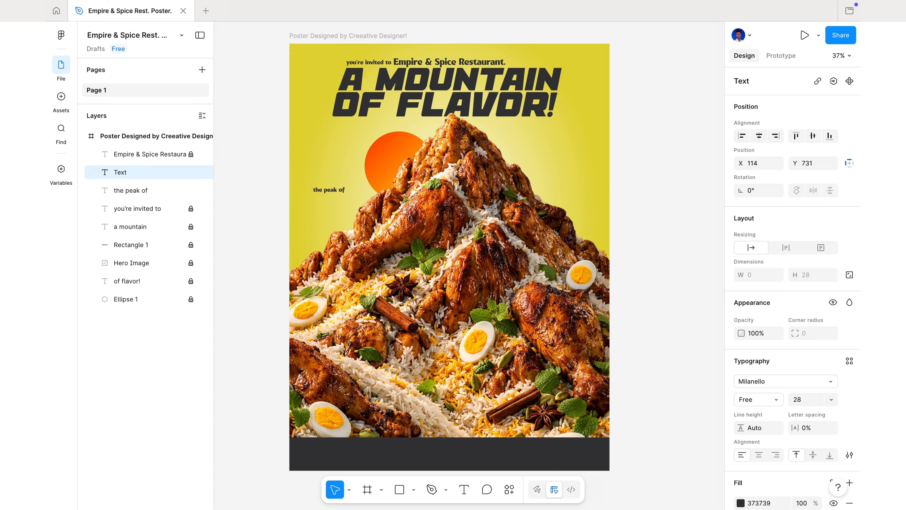
pyautogui.write('taste')
# Scale "taste" to about 232 × 99 and centre "the peak of" just above it
pyautogui.press('k')
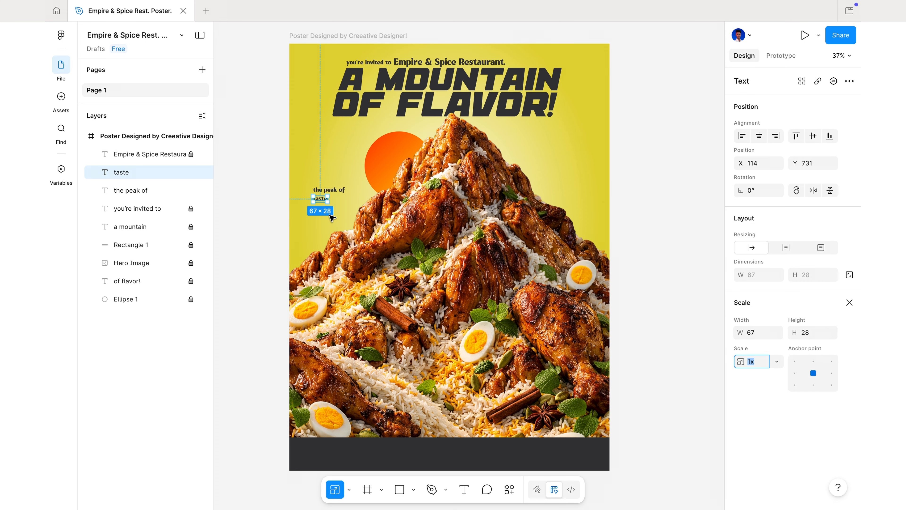
pyautogui.moveTo(324, 189); pyautogui.dragTo(343, 197)
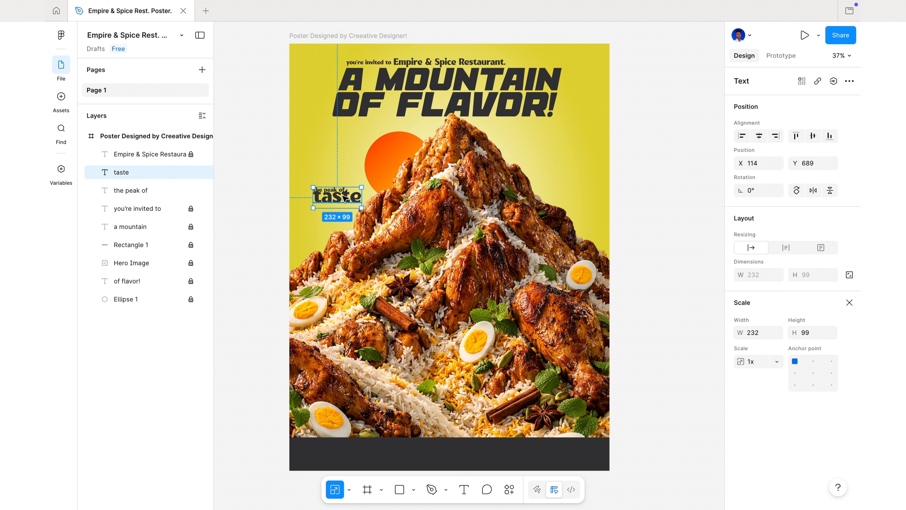
pyautogui.click(354, 168)
pyautogui.click(157, 190)
pyautogui.scroll(10, 327, 189)
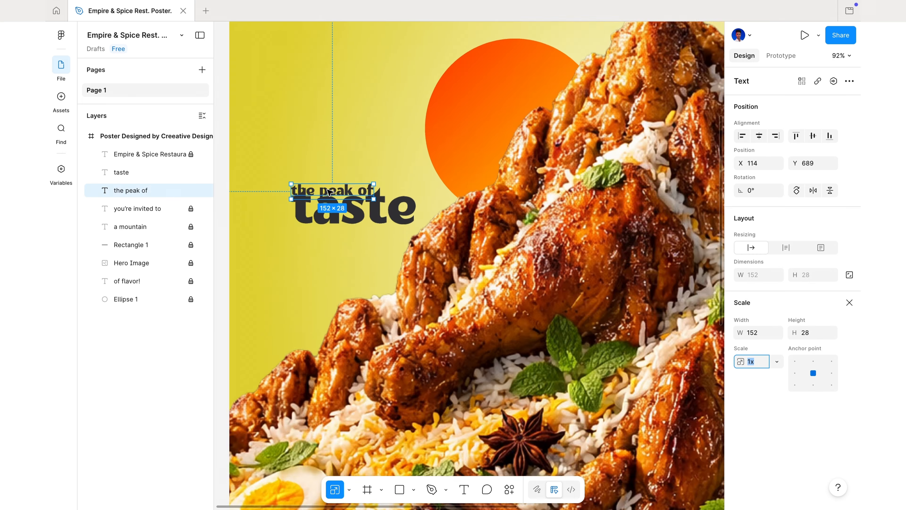
pyautogui.moveTo(328, 189); pyautogui.dragTo(358, 181)
# Flatten the "taste" text into a vector shape
pyautogui.click(358, 181)
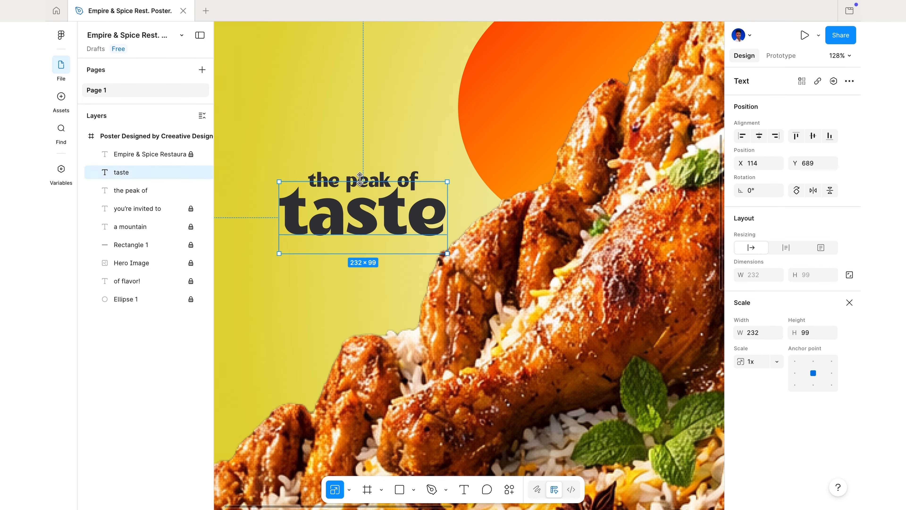
pyautogui.rightClick(326, 180)
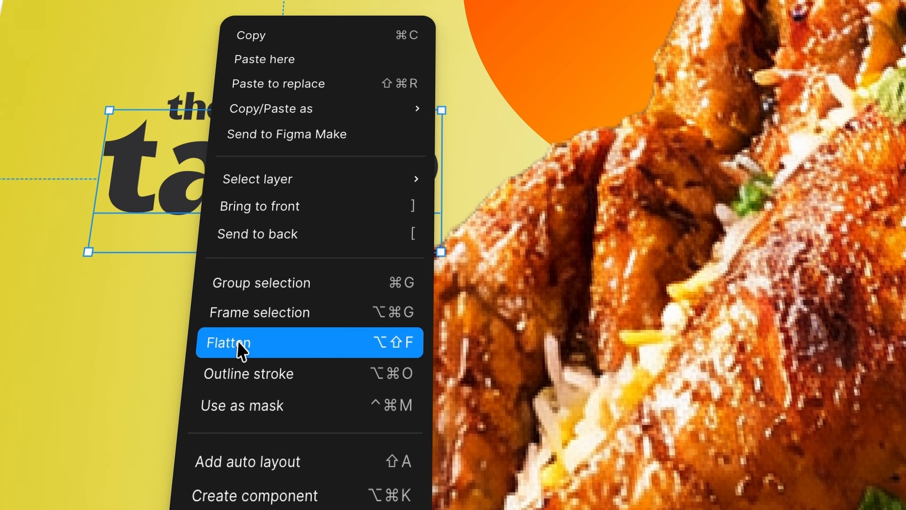
pyautogui.click(240, 343)
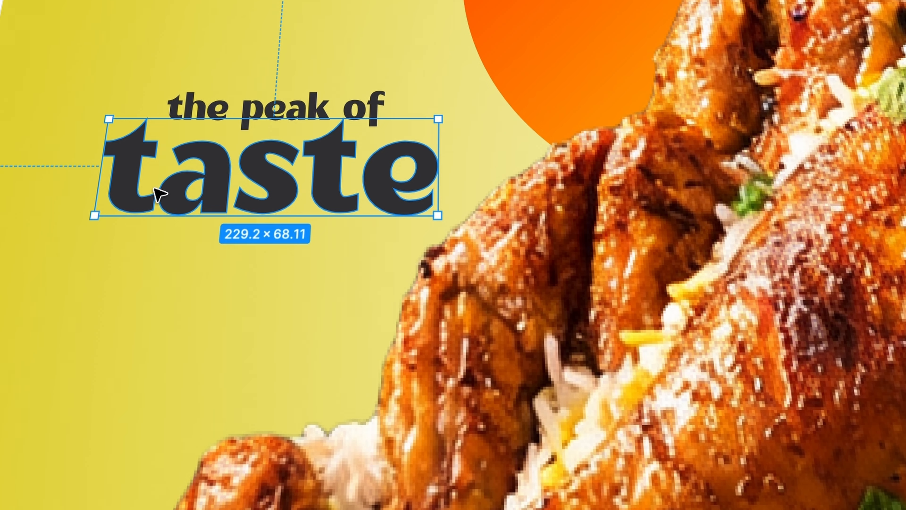
# Raise the upper points of the first "t" in "taste" so the whole shape is about 229 × 95
pyautogui.doubleClick(143, 160)
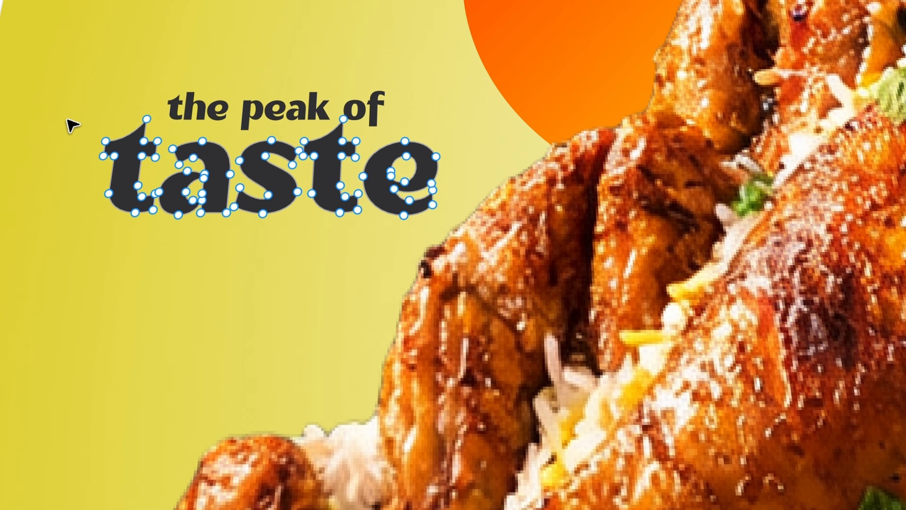
pyautogui.moveTo(63, 106); pyautogui.dragTo(157, 165)
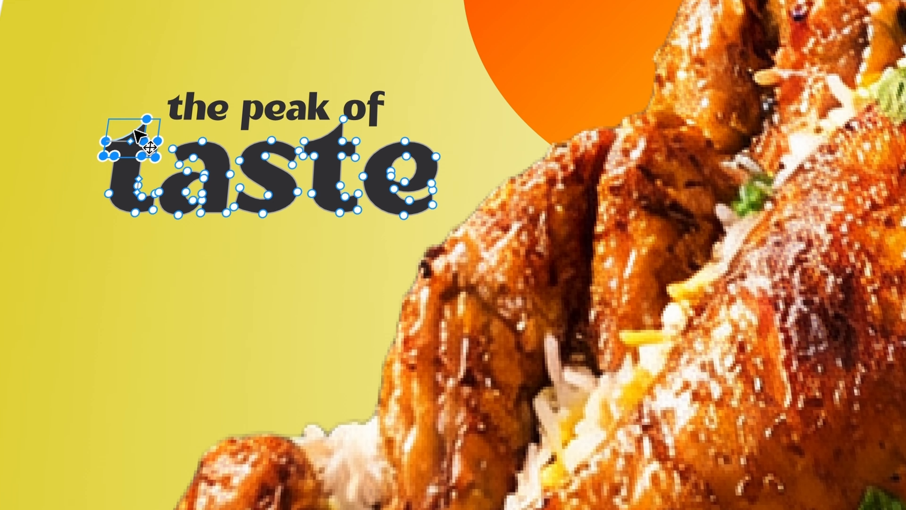
pyautogui.moveTo(135, 133); pyautogui.dragTo(134, 96)
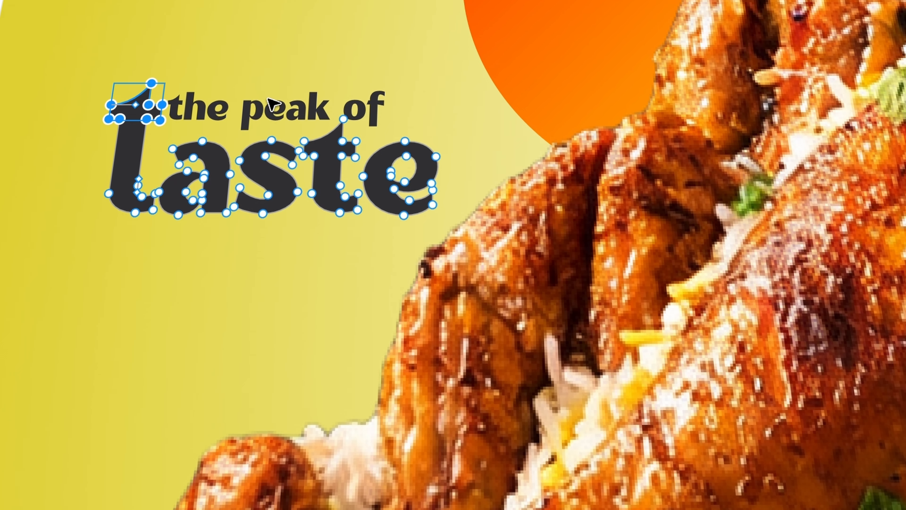
pyautogui.click(278, 84)
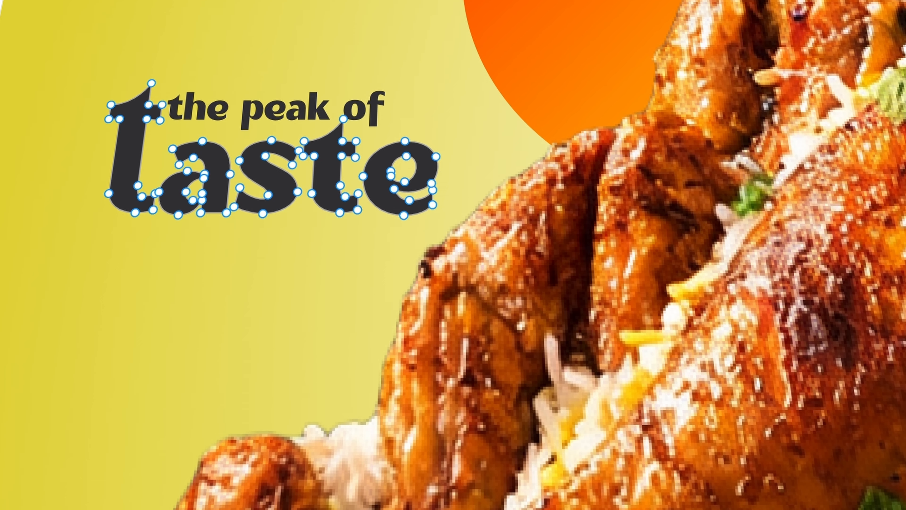
pyautogui.press('Escape')
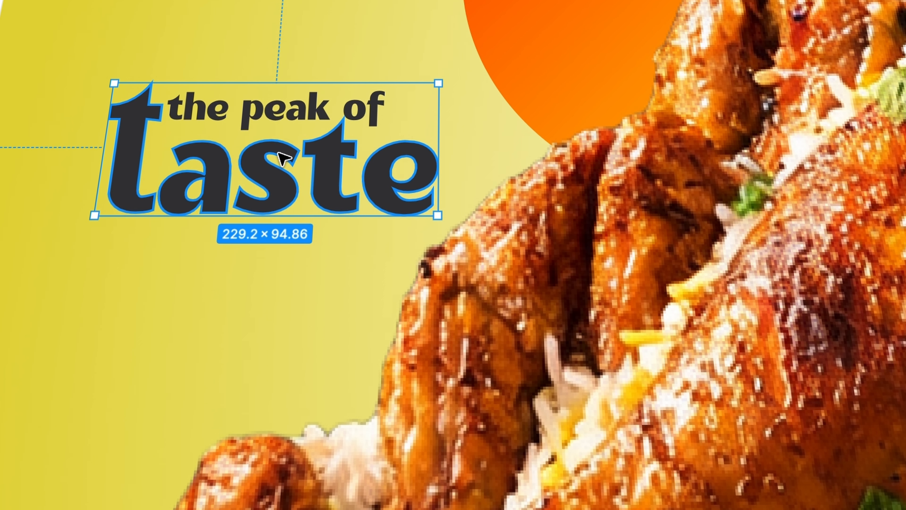
# Remove the "t" from "the peak of" and scale the rest to about 196 × 39, fitted beside the tall "t" above "aste"
pyautogui.doubleClick(271, 104)
pyautogui.click(188, 106)
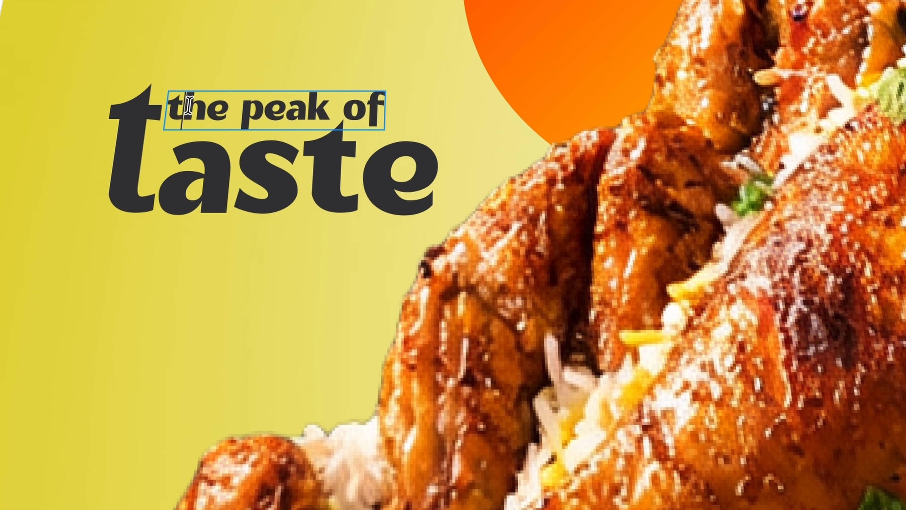
pyautogui.press('BackSpace')
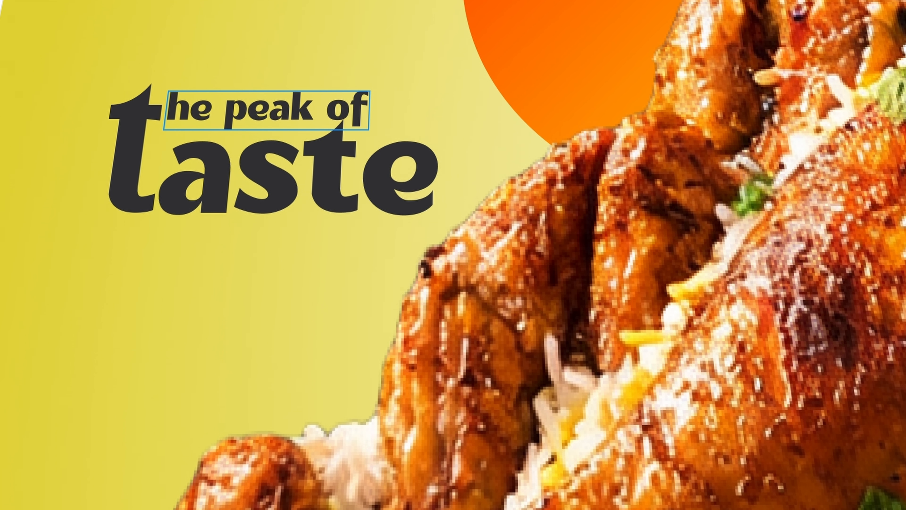
pyautogui.click(292, 15)
pyautogui.click(292, 15)
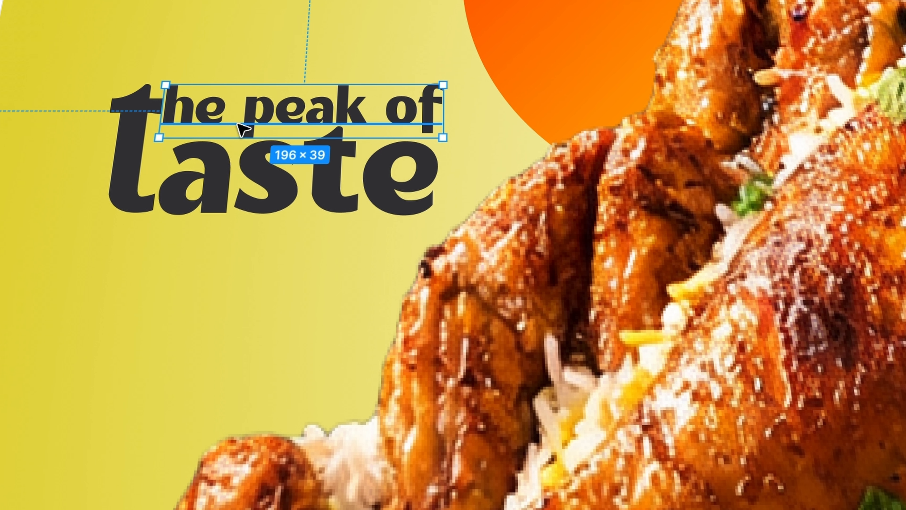
pyautogui.click(146, 275)
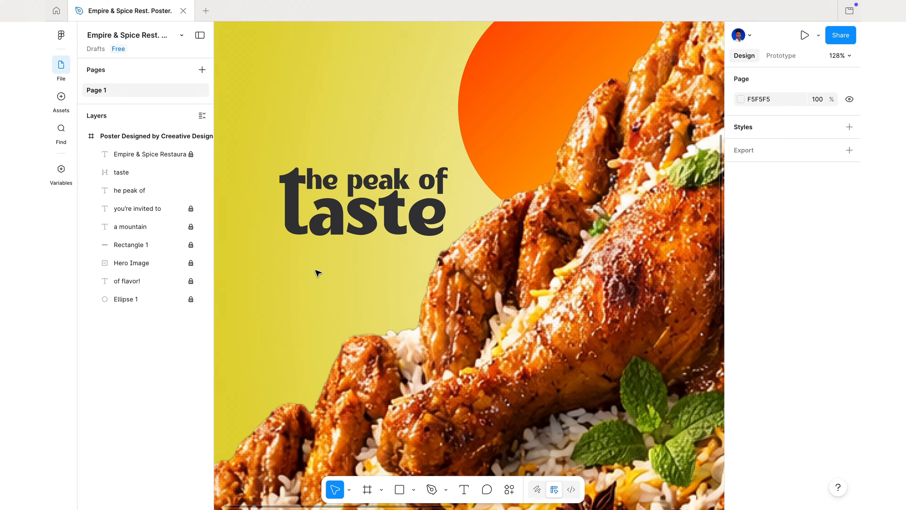
# Lock the "taste" and "he peak of" layers and draw a 765-wide horizontal Pen line along the upper edge of the dark band
pyautogui.scroll(-6, 317, 273)
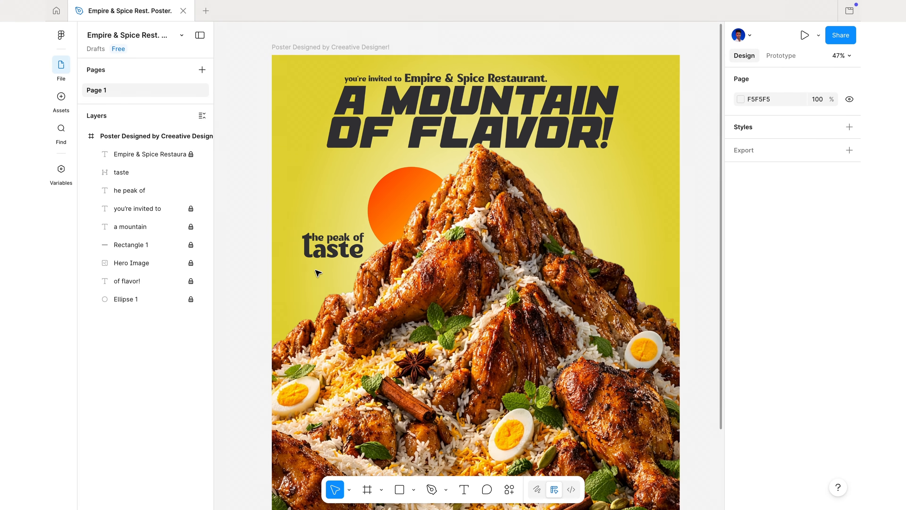
pyautogui.scroll(-2, 317, 273)
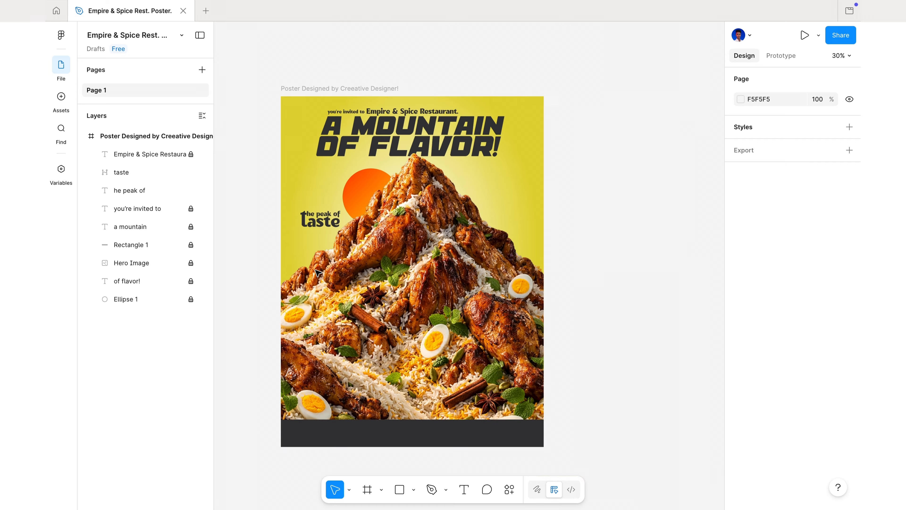
pyautogui.scroll(-1, 318, 273)
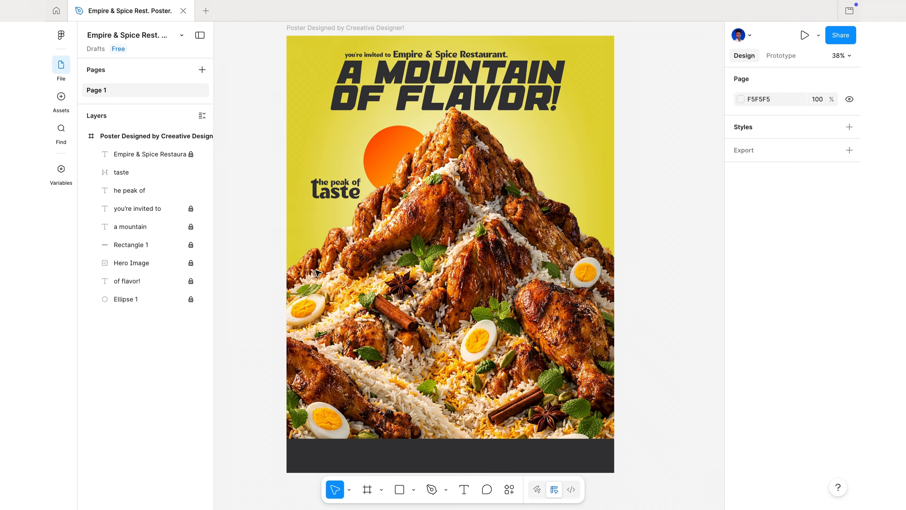
pyautogui.scroll(-1, 318, 273)
pyautogui.scroll(1, 317, 273)
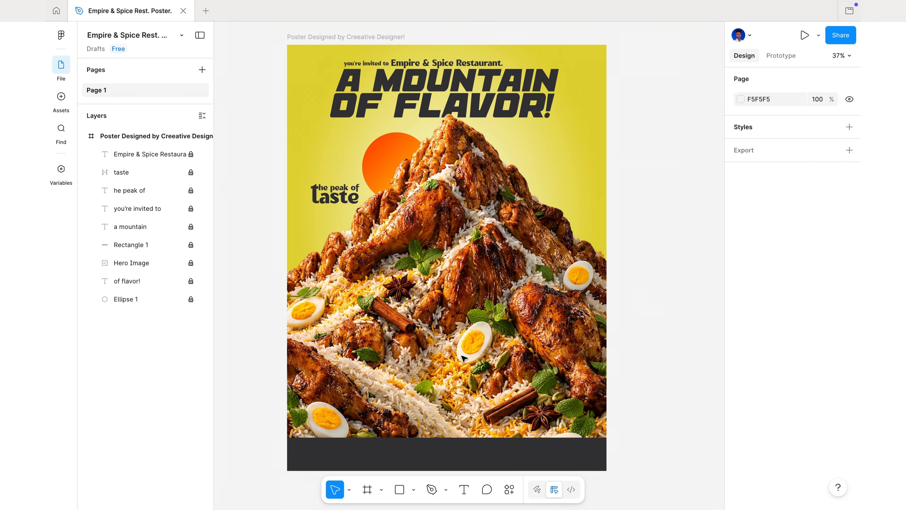
pyautogui.click(432, 488)
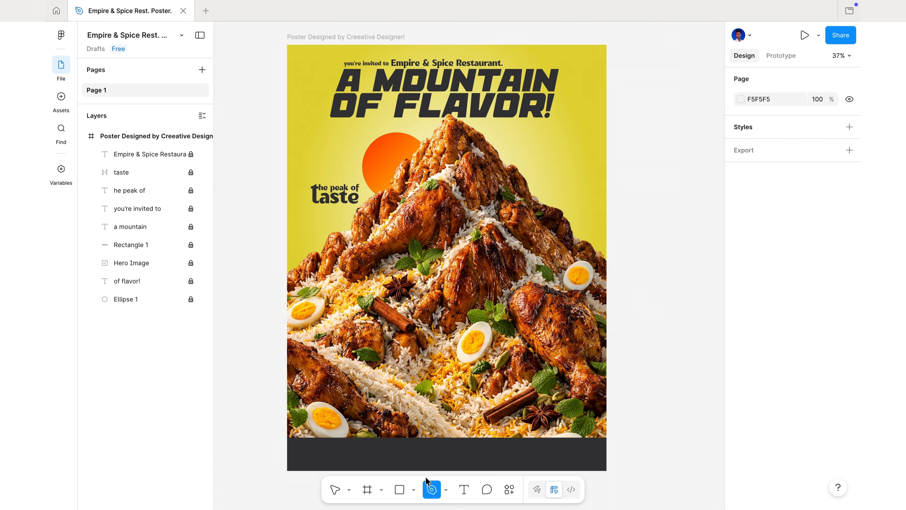
pyautogui.click(375, 438)
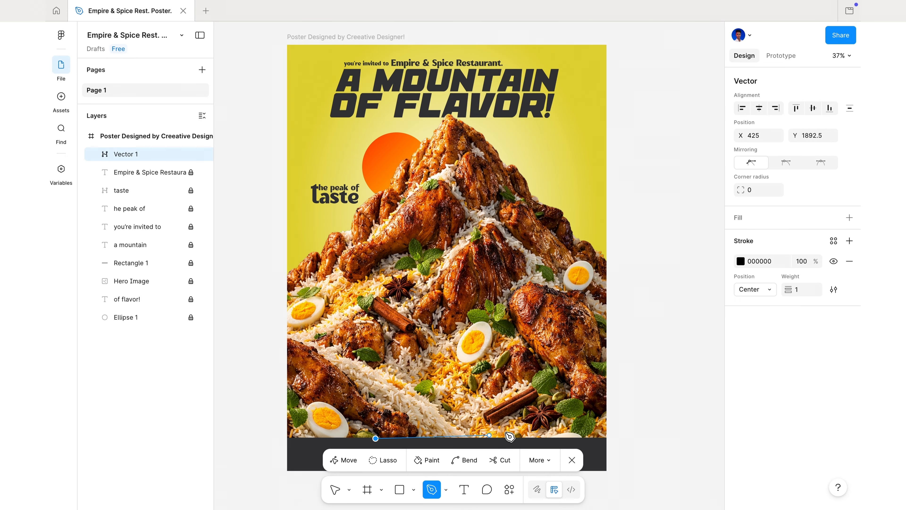
pyautogui.click(534, 438)
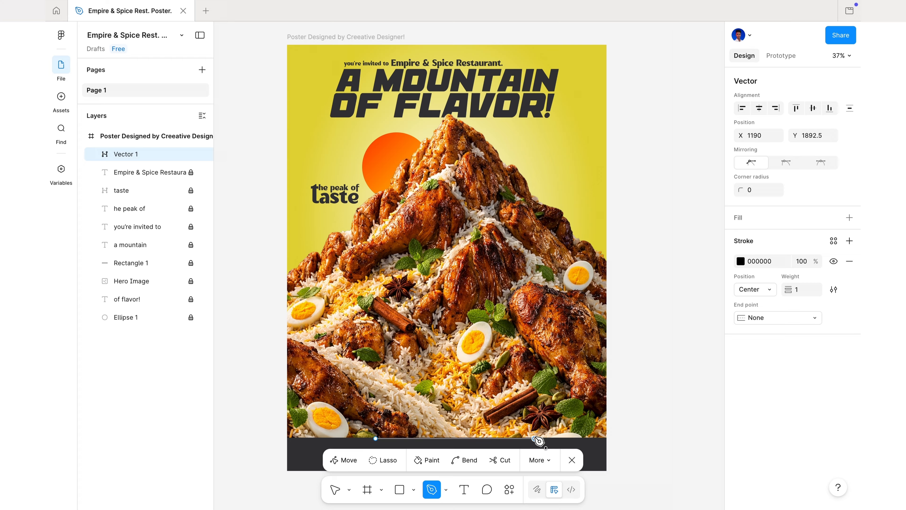
pyautogui.click(572, 459)
# Give the new line the page's yellow E2D436 as its stroke colour and a stroke weight of 7
pyautogui.moveTo(789, 404); pyautogui.dragTo(796, 404)
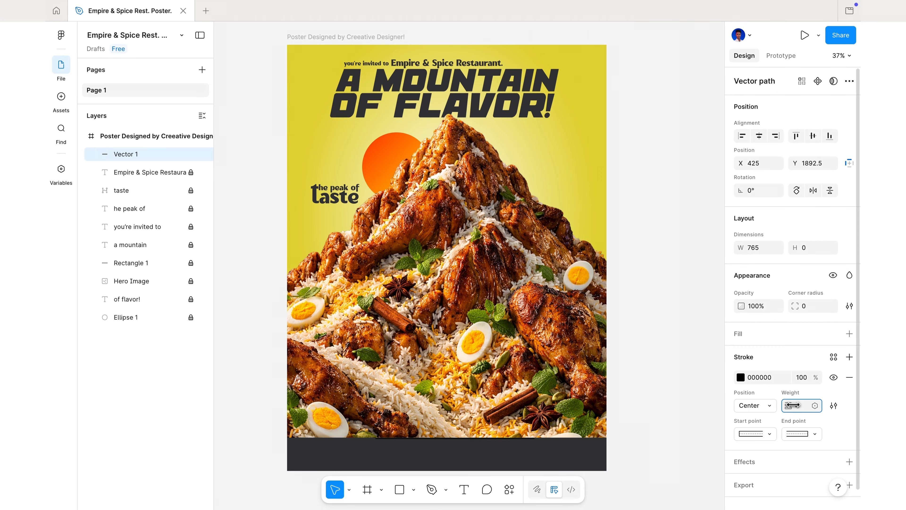
pyautogui.click(740, 377)
pyautogui.click(671, 487)
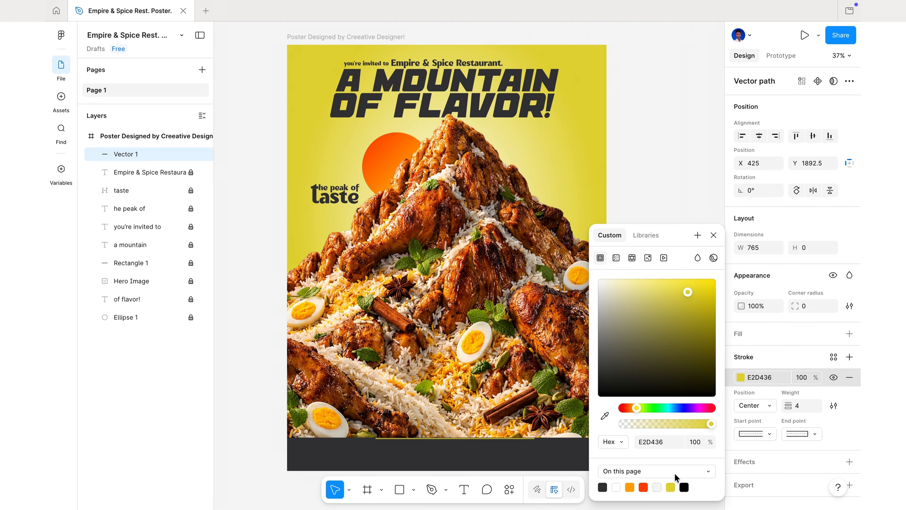
pyautogui.click(714, 235)
pyautogui.moveTo(789, 406); pyautogui.dragTo(790, 406)
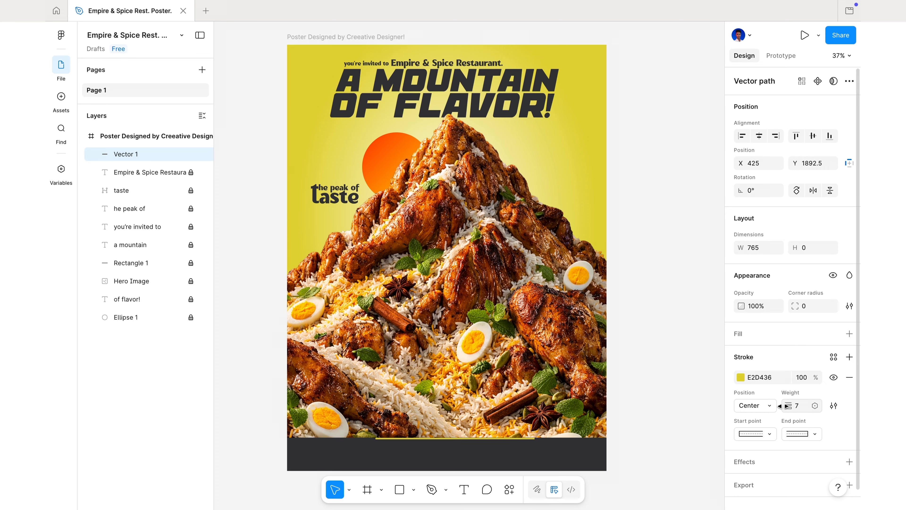
# Centre the 765-wide yellow line horizontally on the dark band's upper edge, at X 386, Y 1891
pyautogui.press('Left')
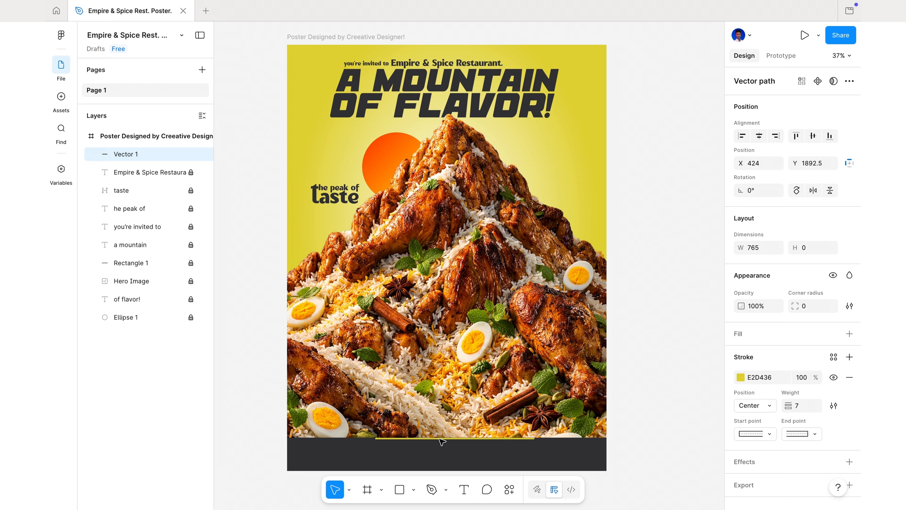
pyautogui.moveTo(443, 441); pyautogui.dragTo(439, 440)
pyautogui.press('Down')
pyautogui.press('Down')
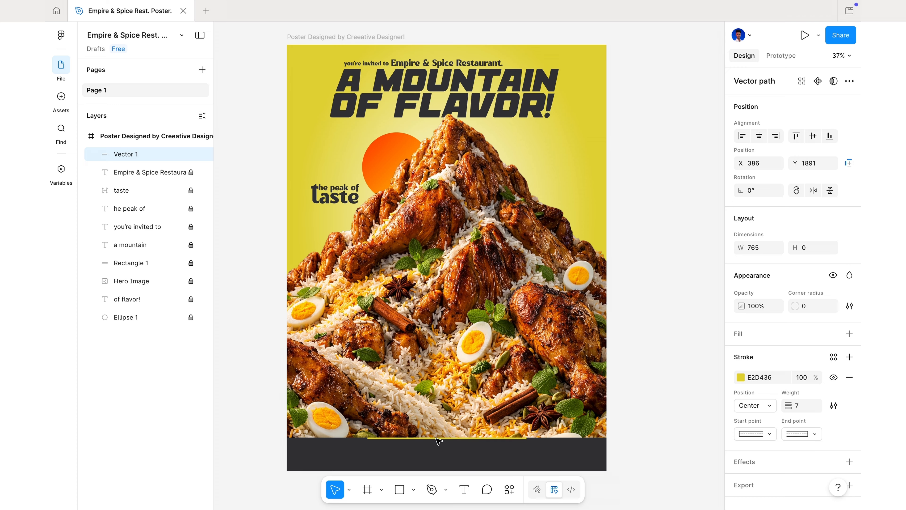
pyautogui.click(666, 417)
# Duplicate the yellow line, place the copy along the poster's bottom edge at X 0, Y 2048, and widen it to about 1555
pyautogui.click(489, 438)
pyautogui.press('super+d')
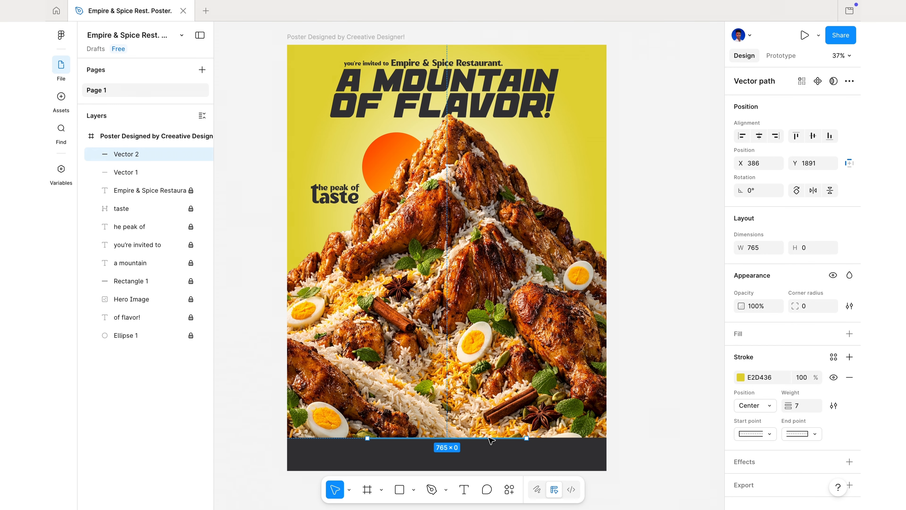
pyautogui.moveTo(491, 440); pyautogui.dragTo(284, 471)
pyautogui.moveTo(528, 470); pyautogui.dragTo(610, 470)
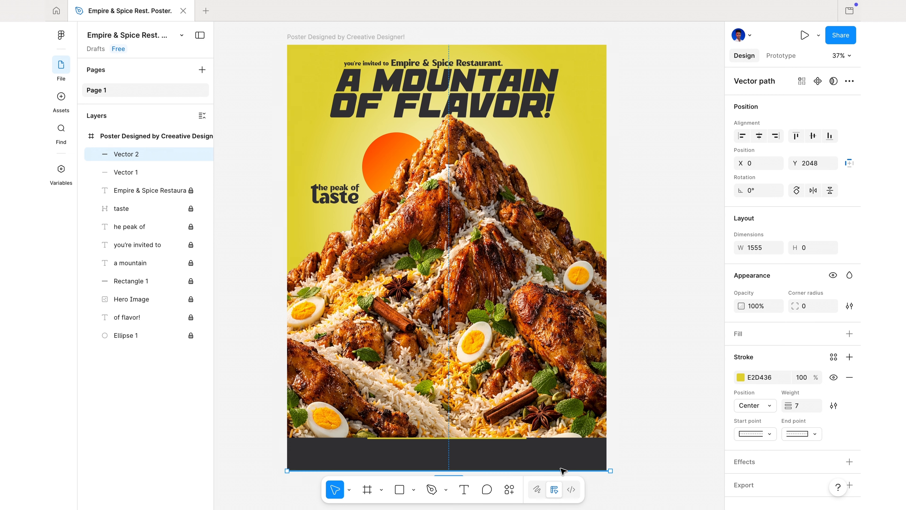
pyautogui.click(609, 438)
pyautogui.hscroll(-1, 503, 315)
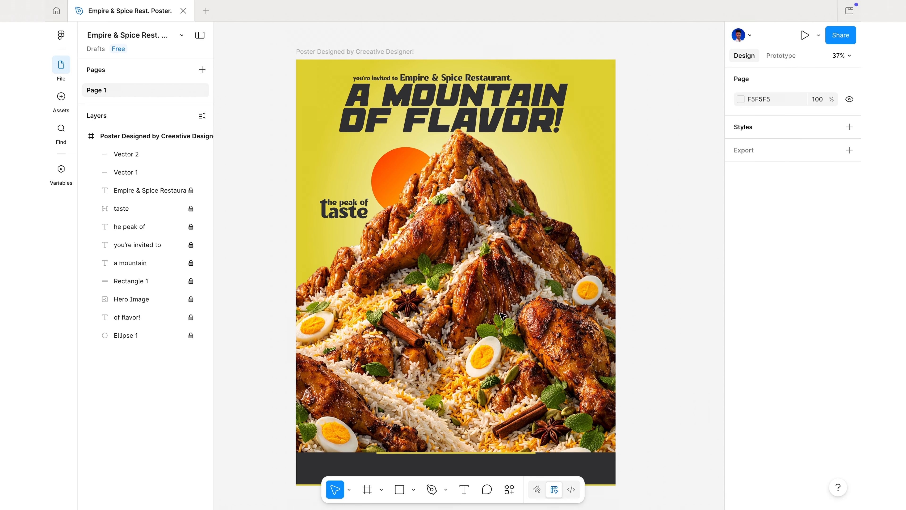
# Insert the Sky-PNG-Background cloud image at 582 × 315 and place it on the mountain's right slope near the peak
pyautogui.hscroll(1, 503, 316)
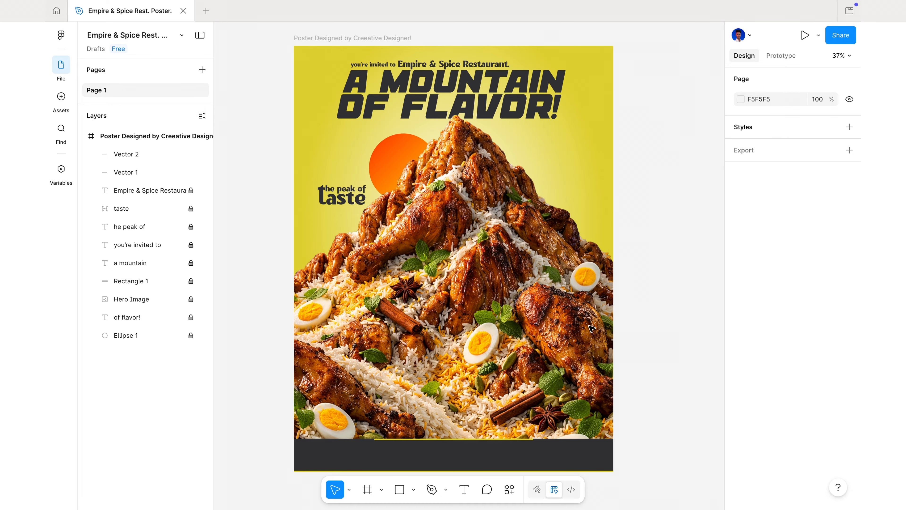
pyautogui.click(414, 494)
pyautogui.click(490, 466)
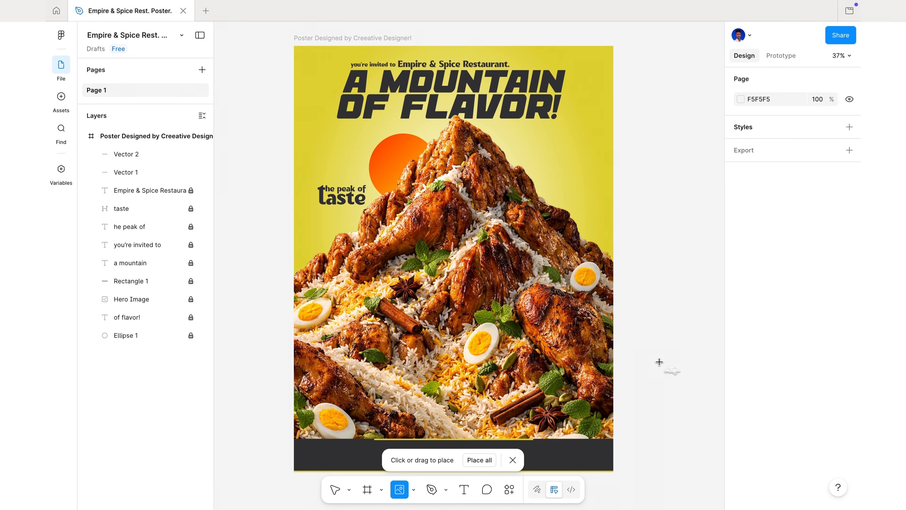
pyautogui.click(659, 362)
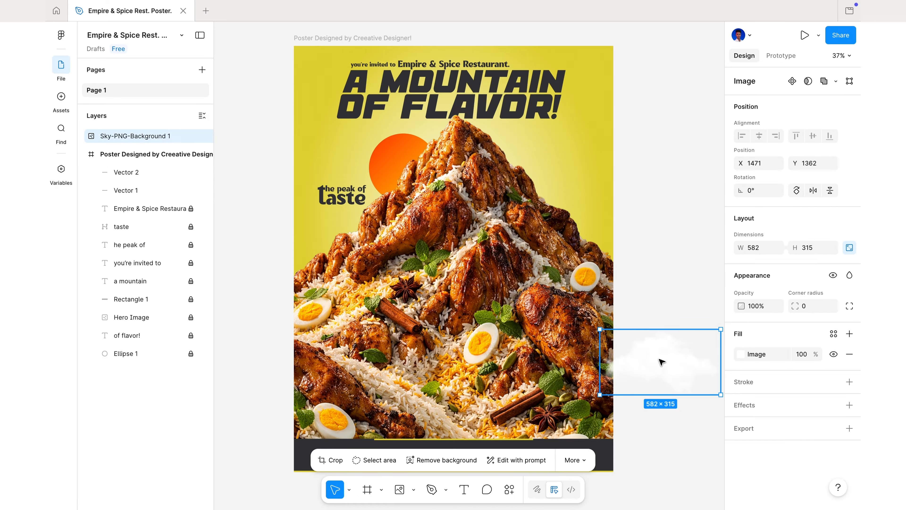
pyautogui.moveTo(659, 362); pyautogui.dragTo(535, 183)
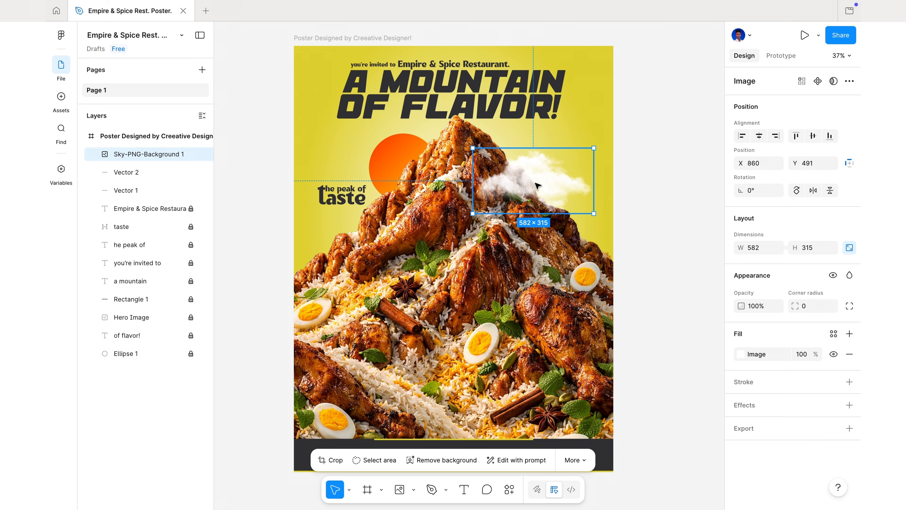
# Duplicate the cloud, move the copy to the poster's left edge below "taste", and enlarge it to about 728 × 394
pyautogui.hotkey('ctrl', 'd')
pyautogui.moveTo(537, 187); pyautogui.dragTo(313, 262)
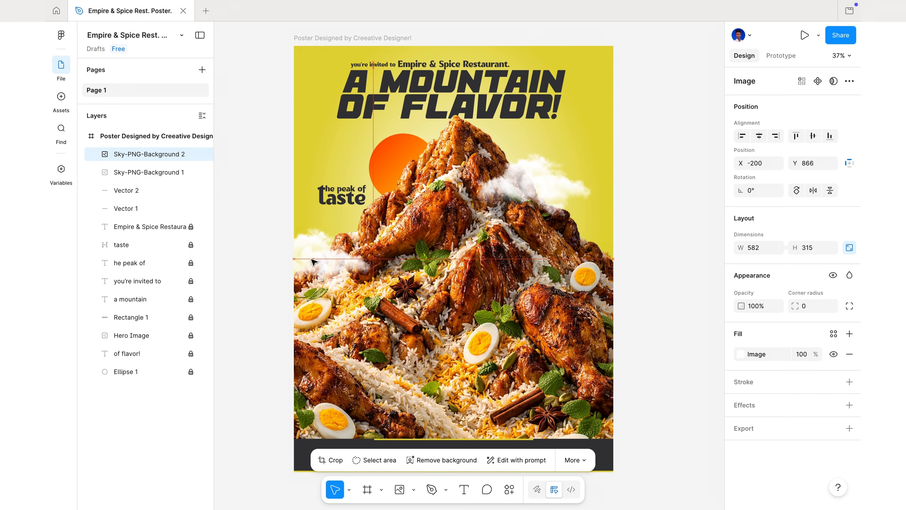
pyautogui.moveTo(373, 225); pyautogui.dragTo(404, 209)
pyautogui.moveTo(353, 249); pyautogui.dragTo(316, 242)
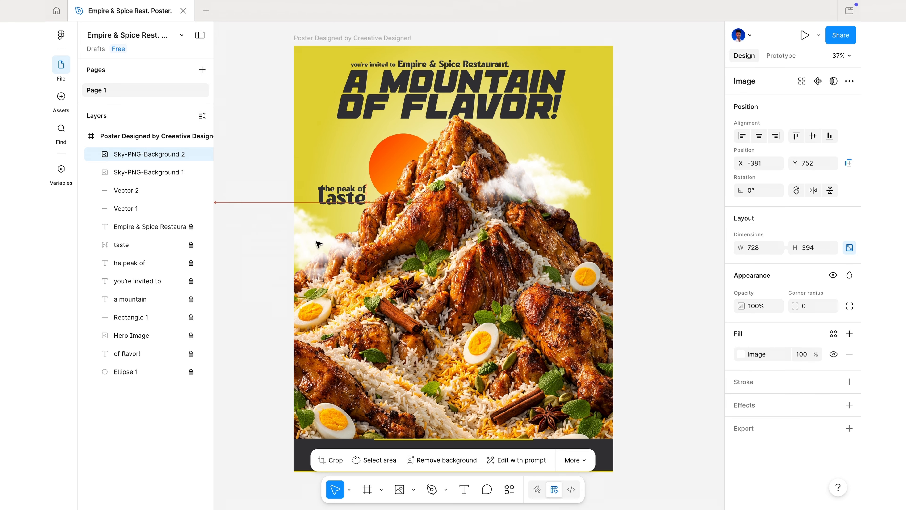
pyautogui.click(643, 239)
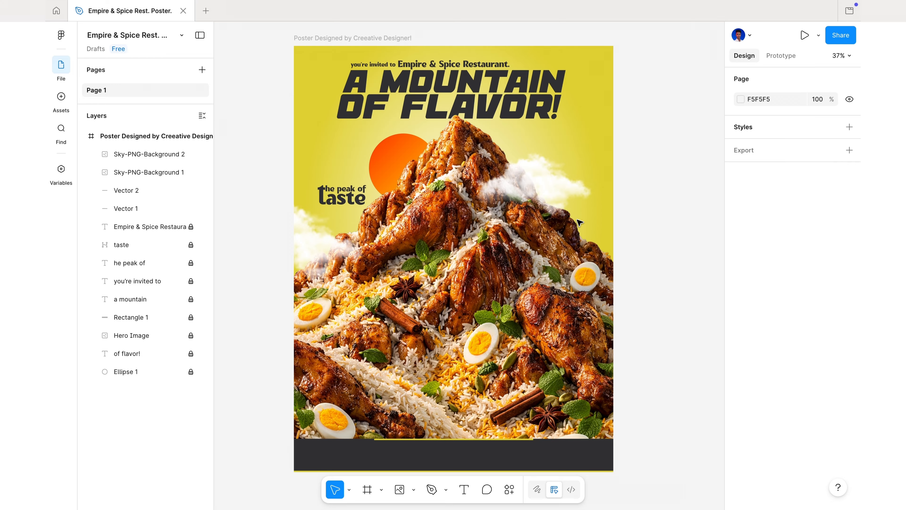
# Duplicate the right cloud, scale the copy to about 1148 × 621, and spread copies of it along the poster's lower edge
pyautogui.click(556, 202)
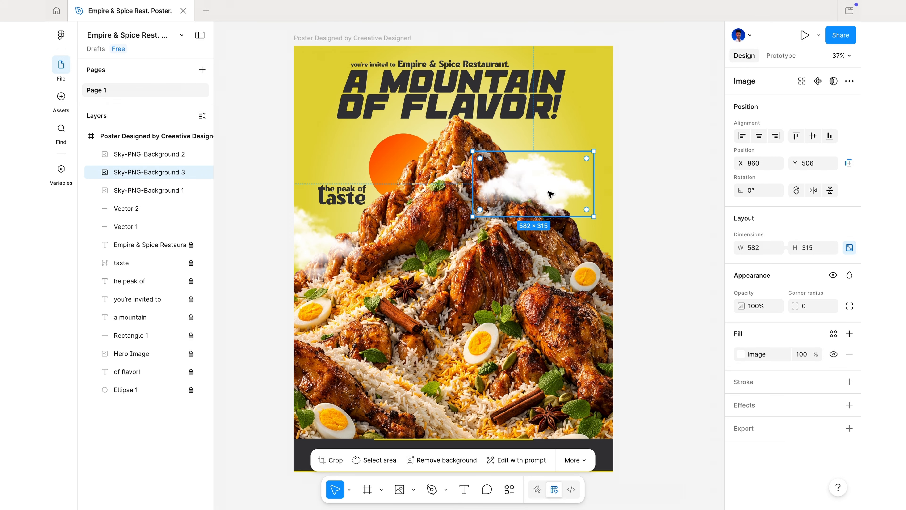
pyautogui.moveTo(551, 195); pyautogui.dragTo(293, 428)
pyautogui.press('k')
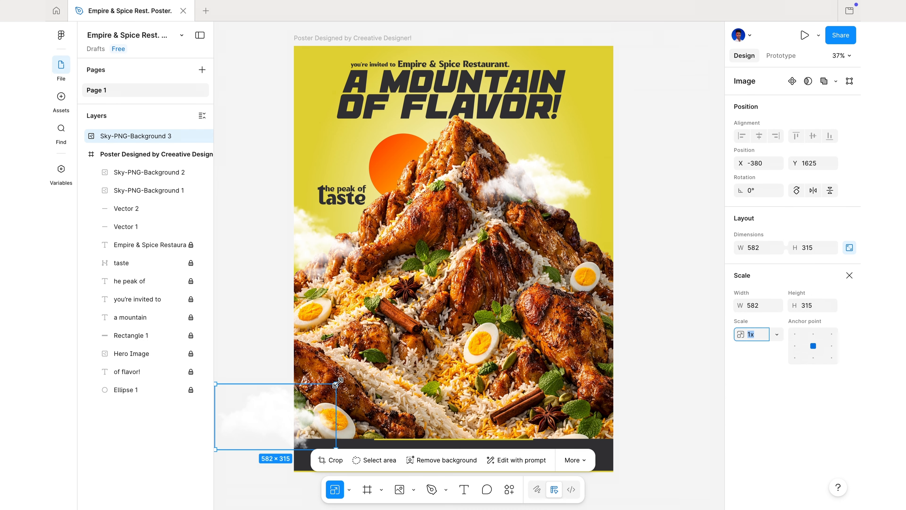
pyautogui.moveTo(337, 383); pyautogui.dragTo(453, 320)
pyautogui.moveTo(378, 401); pyautogui.dragTo(456, 491)
pyautogui.press('super+d')
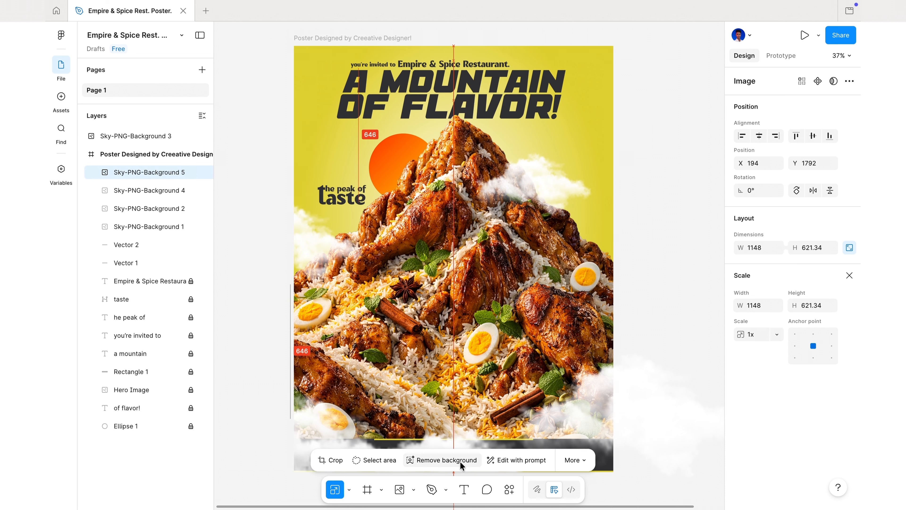
# Move the cloud layer that sits outside the poster frame into the frame, above its other layers
pyautogui.click(253, 275)
pyautogui.moveTo(132, 135); pyautogui.dragTo(133, 159)
pyautogui.click(266, 281)
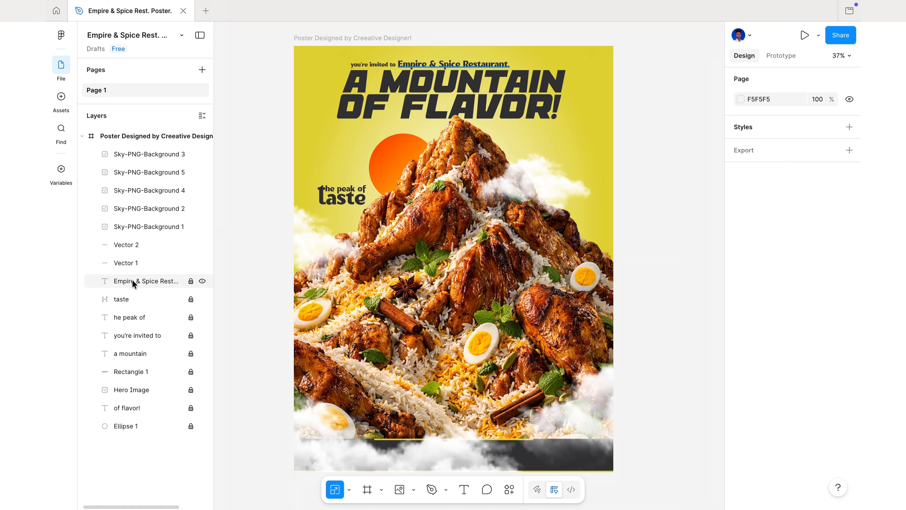
# Bring the dark band rectangle in front of the clouds, with both yellow lines stacked above it
pyautogui.moveTo(139, 379); pyautogui.dragTo(125, 152)
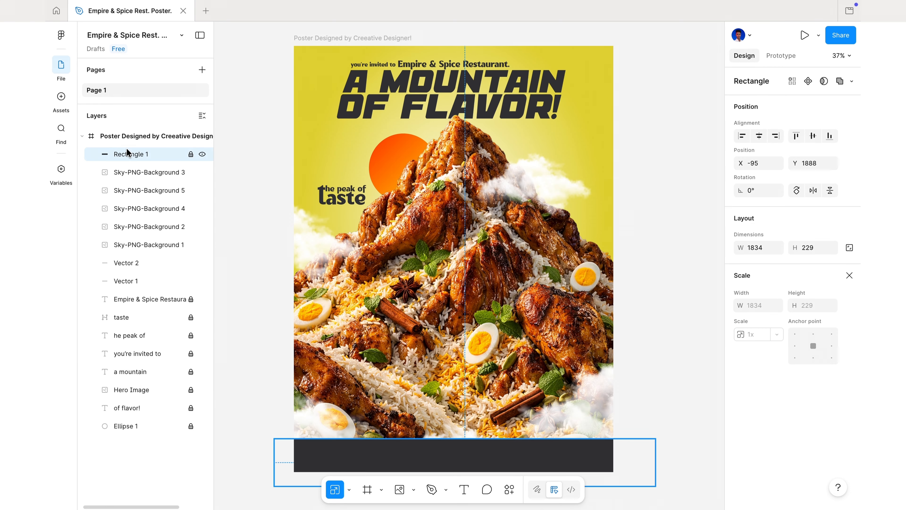
pyautogui.click(241, 231)
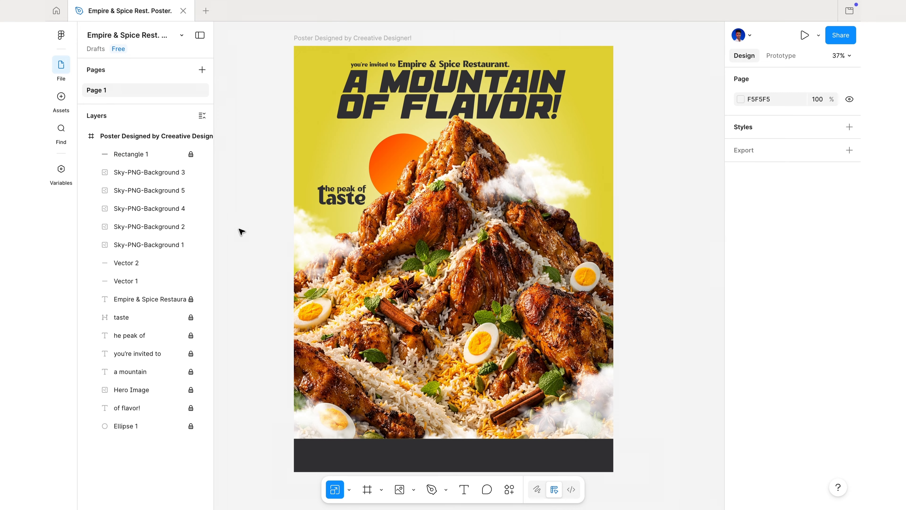
pyautogui.click(132, 285)
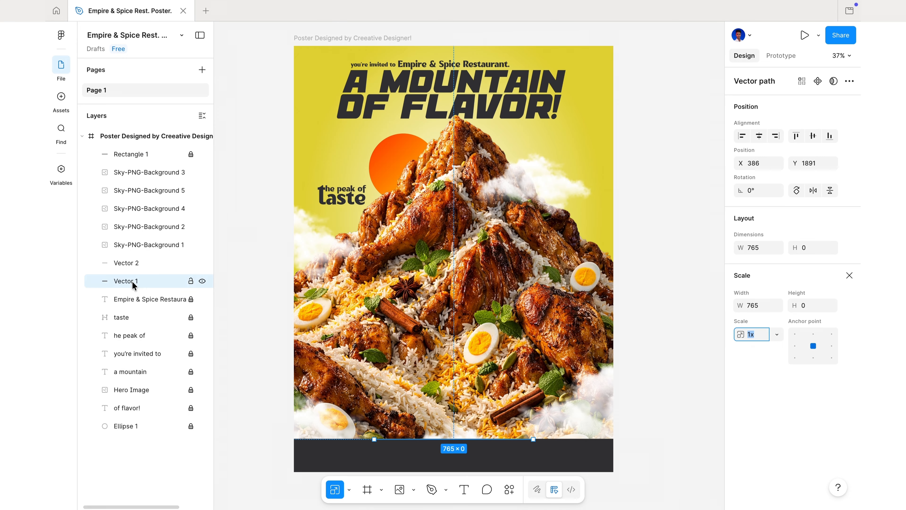
pyautogui.keyDown('shift'); pyautogui.click(131, 262); pyautogui.keyUp('shift')
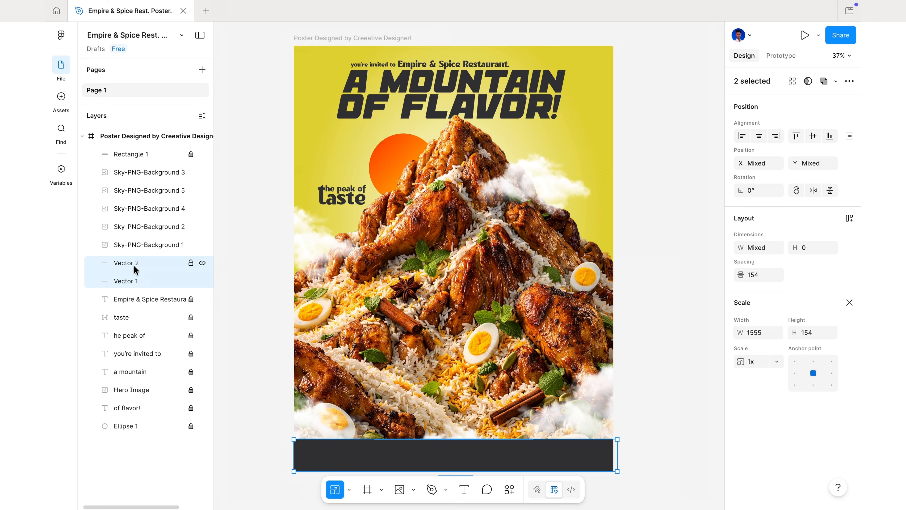
pyautogui.moveTo(135, 269); pyautogui.dragTo(142, 147)
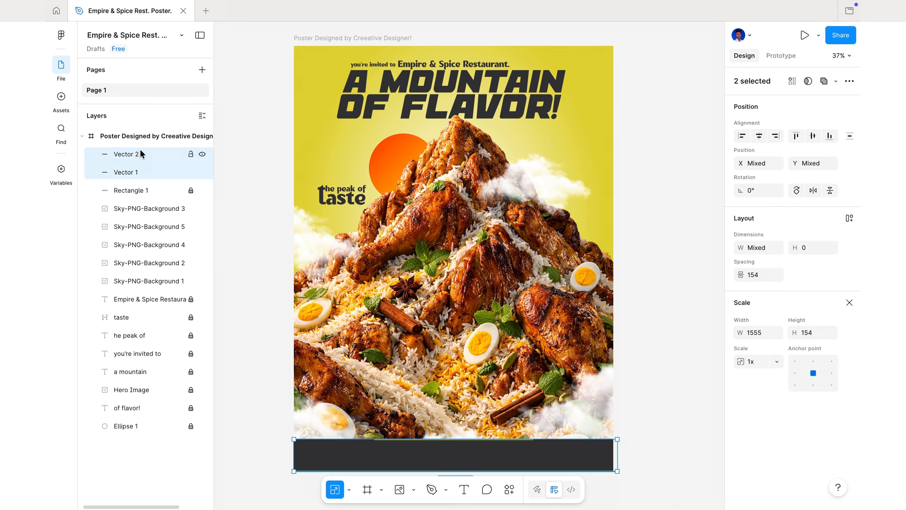
# Lock the two yellow line layers and all five cloud layers
pyautogui.click(191, 156)
pyautogui.moveTo(192, 208); pyautogui.dragTo(188, 296)
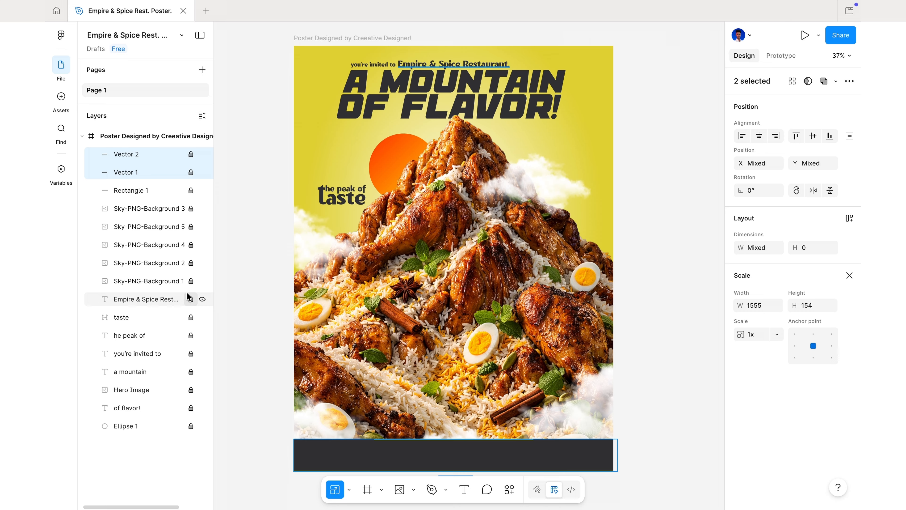
pyautogui.click(263, 235)
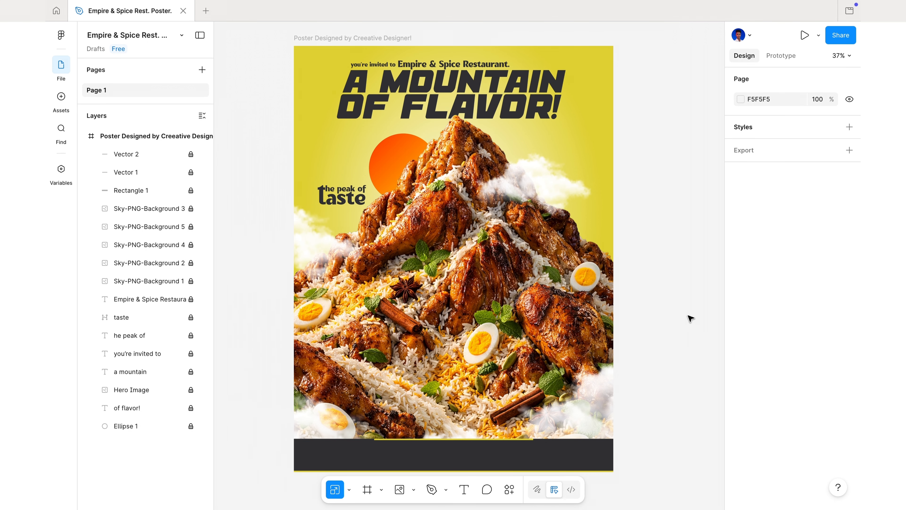
# Insert the birds image, scale it to about 614 × 461, and place it over the sky beside the mountain peak
pyautogui.click(398, 490)
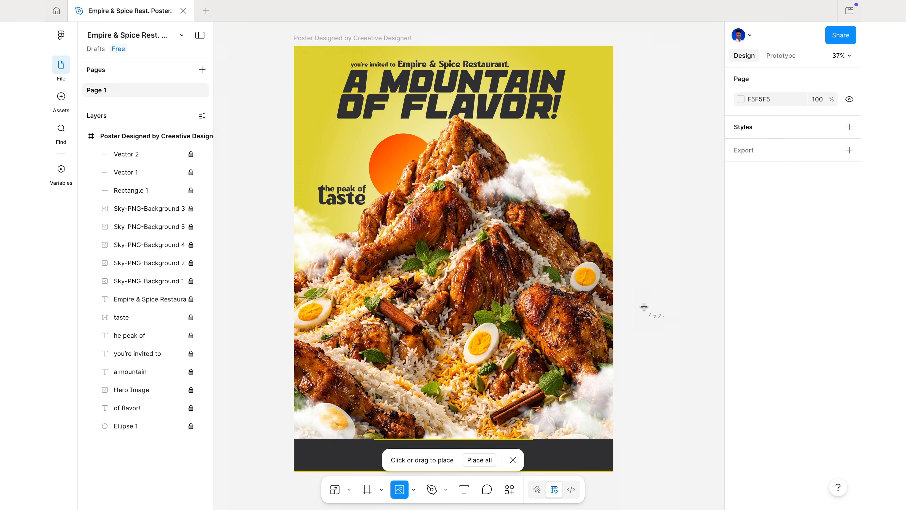
pyautogui.click(644, 306)
pyautogui.moveTo(670, 326); pyautogui.dragTo(451, 123)
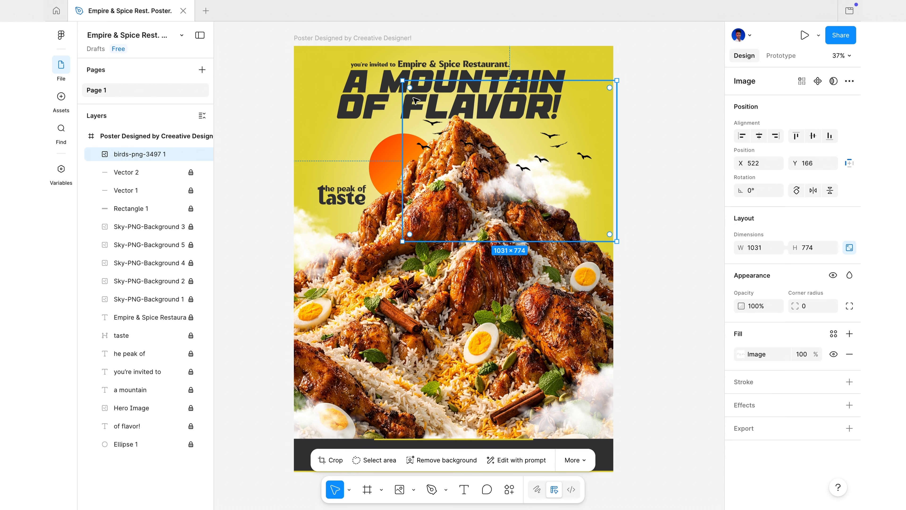
pyautogui.press('k')
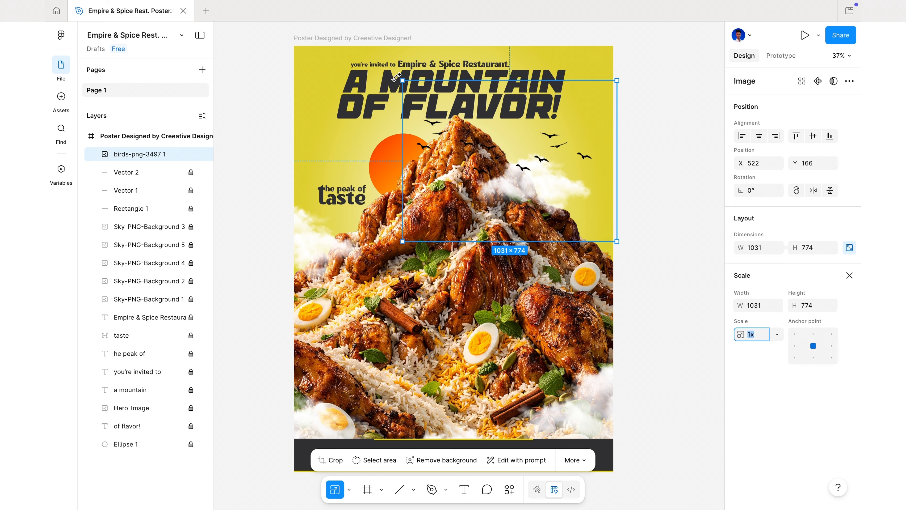
pyautogui.moveTo(402, 81); pyautogui.dragTo(472, 119)
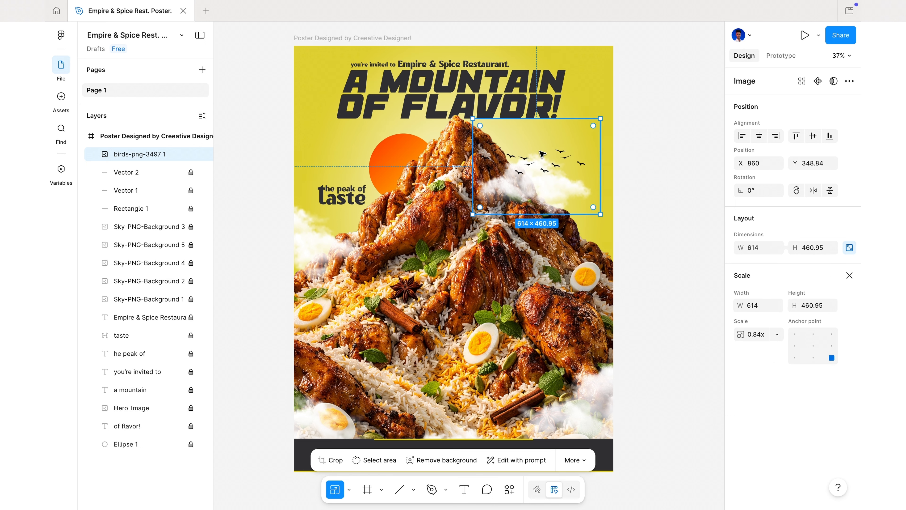
pyautogui.moveTo(551, 168); pyautogui.dragTo(542, 153)
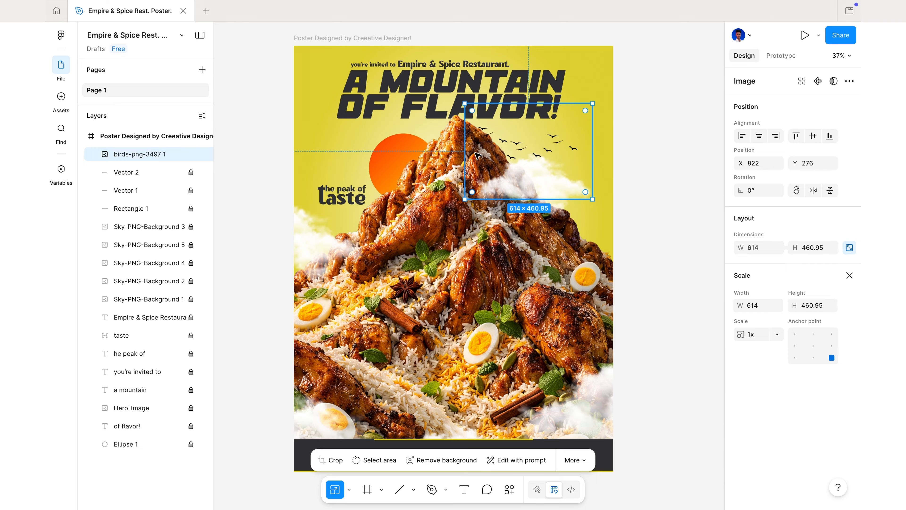
# Narrow the birds image to 314 wide from its left side and shift it slightly left above the cloud
pyautogui.press('v')
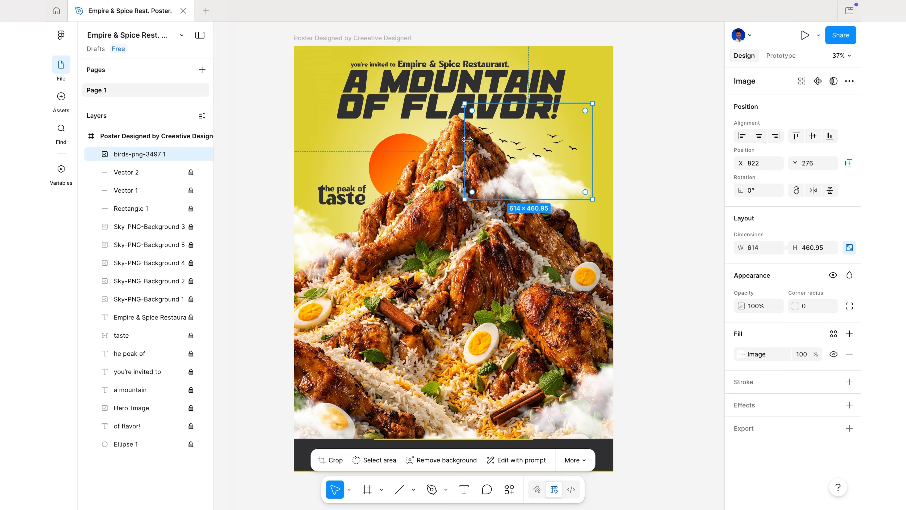
pyautogui.moveTo(465, 140); pyautogui.dragTo(527, 141)
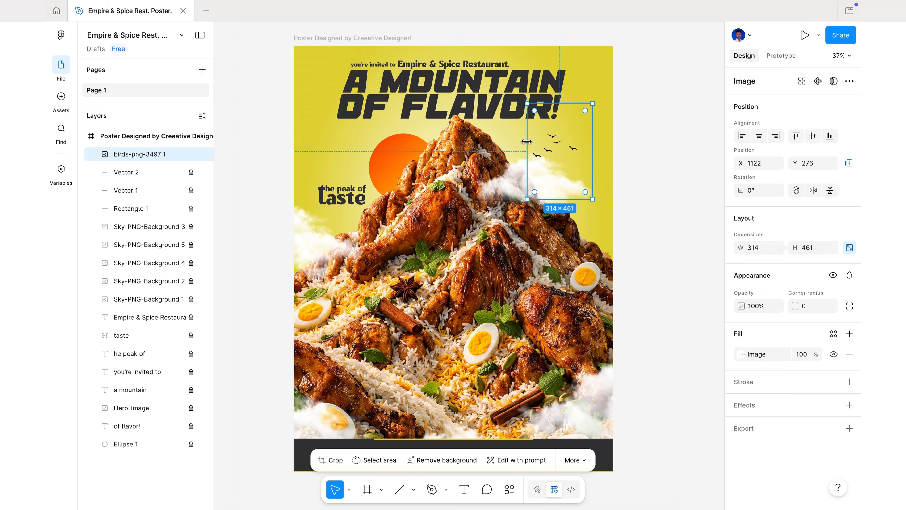
pyautogui.click(643, 184)
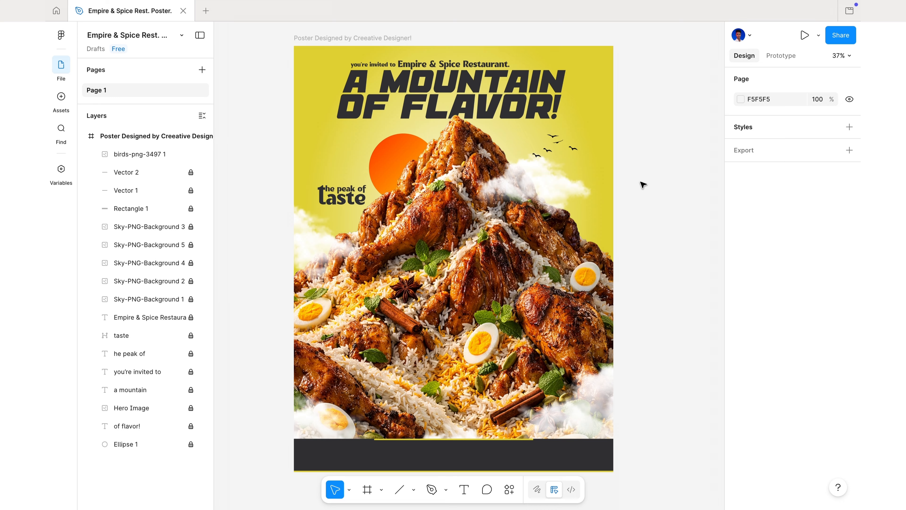
pyautogui.click(592, 171)
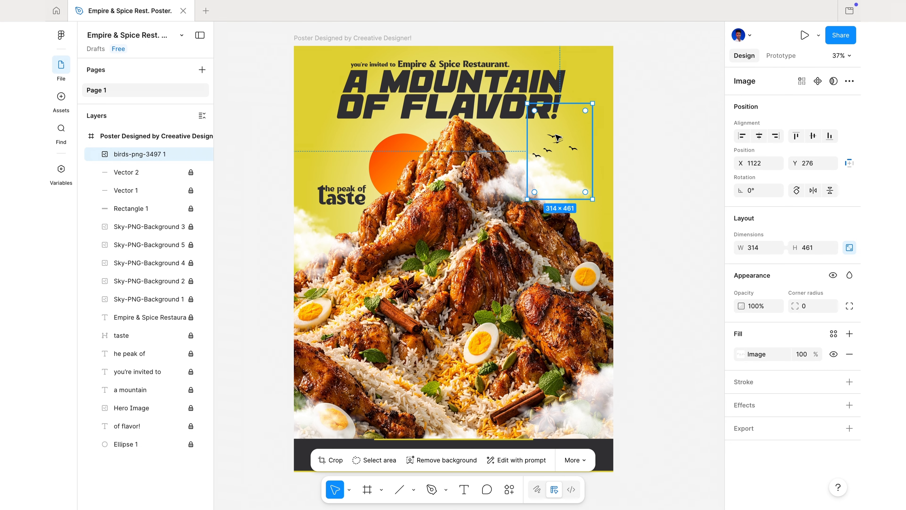
pyautogui.moveTo(553, 135); pyautogui.dragTo(546, 135)
pyautogui.click(711, 201)
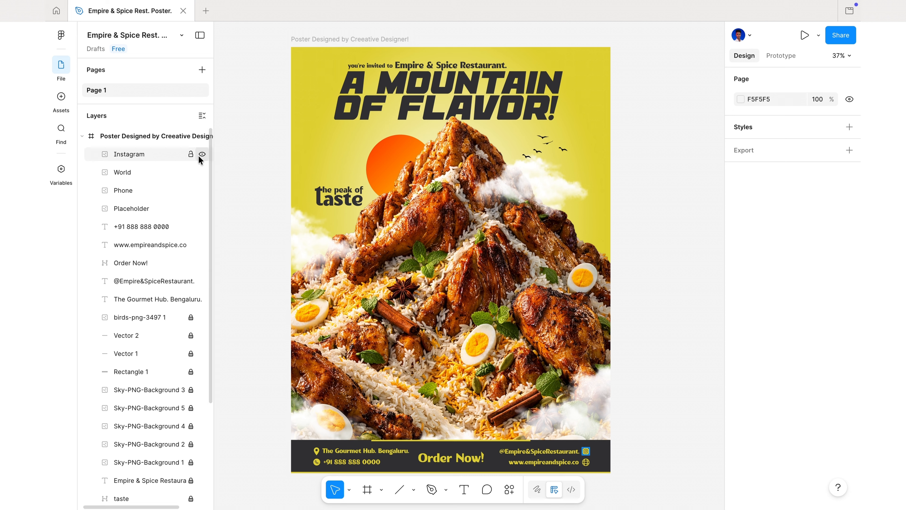
# Lock the footer's contact icons, contact texts and "Order Now!" layers
pyautogui.click(191, 154)
pyautogui.moveTo(190, 173); pyautogui.dragTo(209, 304)
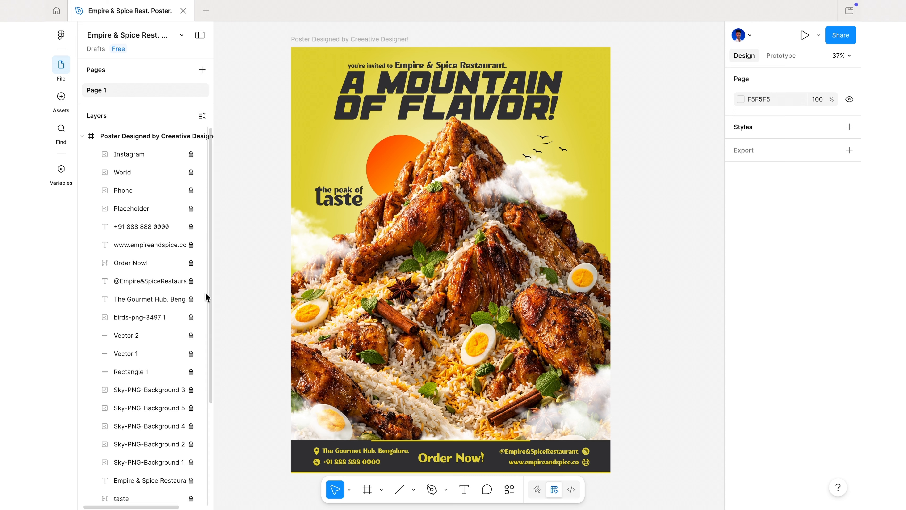
pyautogui.scroll(-5, 152, 246)
pyautogui.scroll(5, 154, 248)
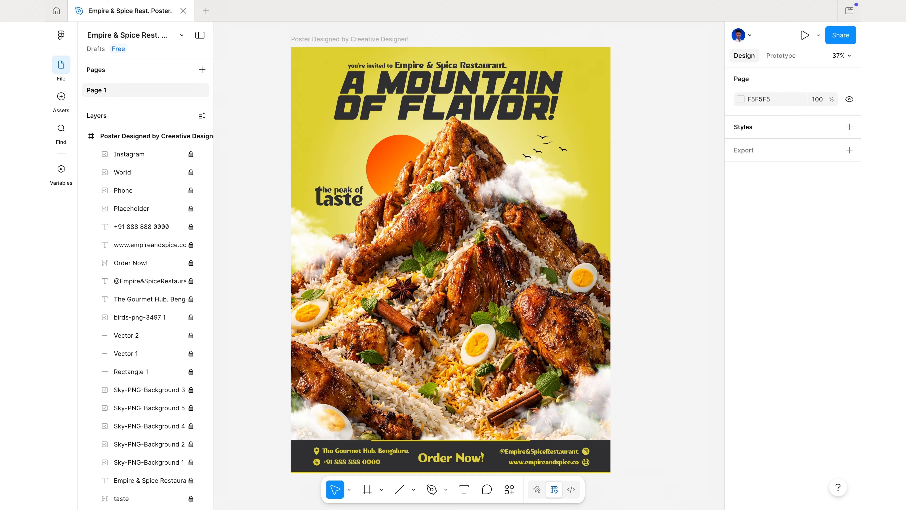
# Insert the grey grunge texture image, scale it to about 1555 × 2761, and position it at about X -9, Y -22 covering the poster
pyautogui.click(414, 489)
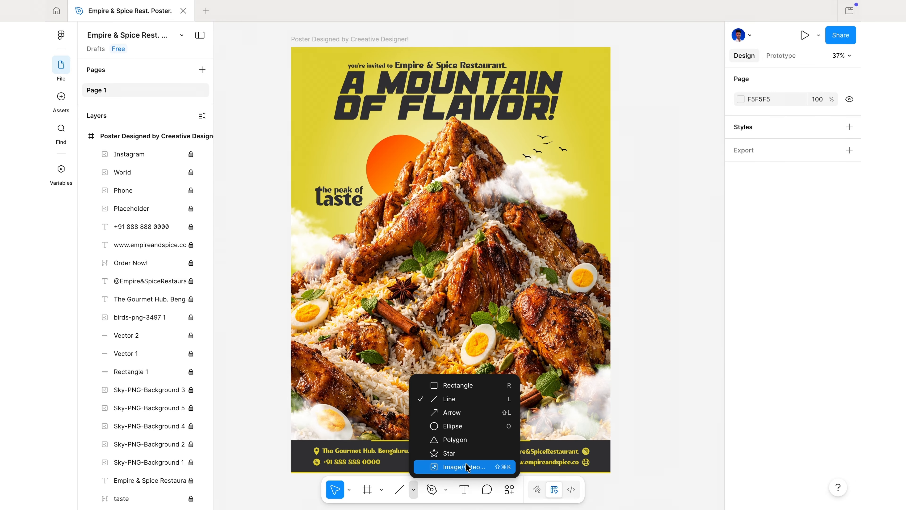
pyautogui.click(462, 464)
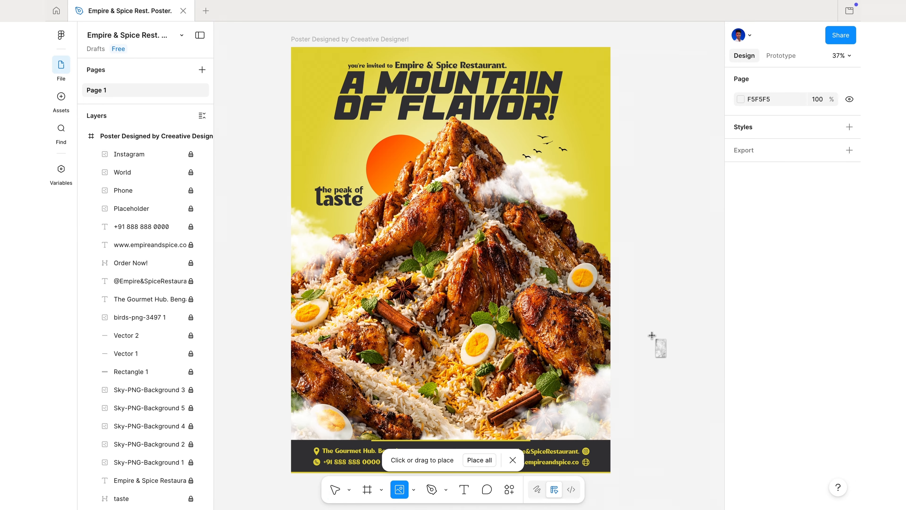
pyautogui.click(653, 337)
pyautogui.press('k')
pyautogui.moveTo(576, 200); pyautogui.dragTo(485, 37)
pyautogui.moveTo(619, 177); pyautogui.dragTo(457, 205)
pyautogui.moveTo(538, 36); pyautogui.dragTo(615, 33)
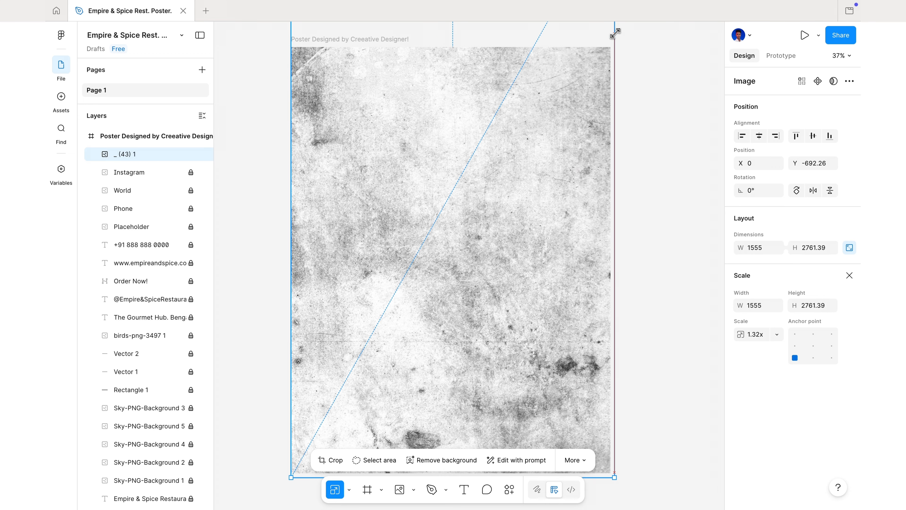
pyautogui.moveTo(496, 232); pyautogui.dragTo(490, 278)
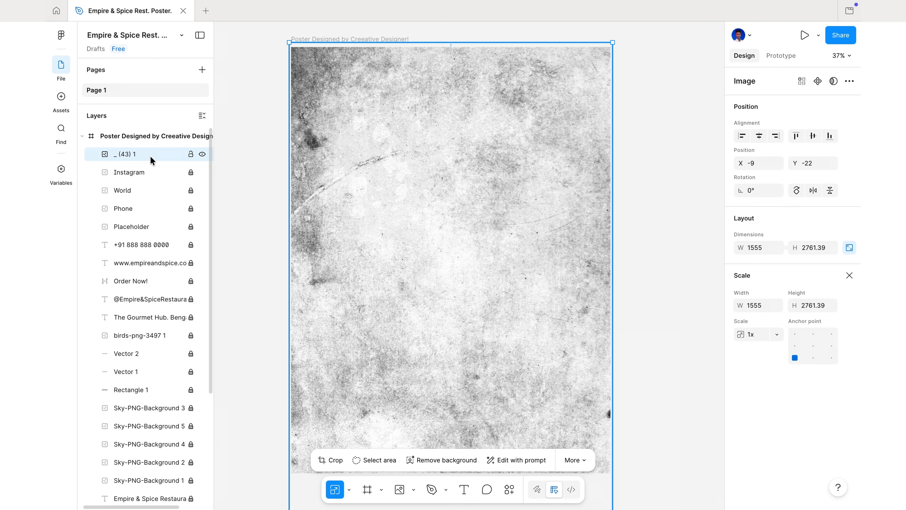
# Move the texture image layer to the very bottom of the poster's layer stack, below the orange sun ellipse
pyautogui.moveTo(152, 158); pyautogui.dragTo(171, 291)
pyautogui.scroll(-2, 170, 292)
pyautogui.moveTo(150, 207); pyautogui.dragTo(148, 397)
pyautogui.scroll(-3, 152, 357)
pyautogui.moveTo(154, 309); pyautogui.dragTo(152, 496)
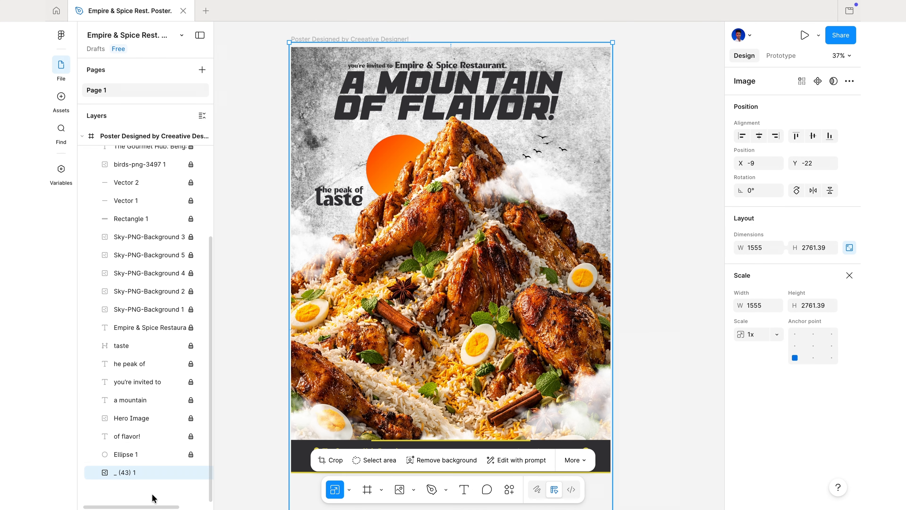
# Set the texture image fill's blend mode to Overlay and lock the layer
pyautogui.press('v')
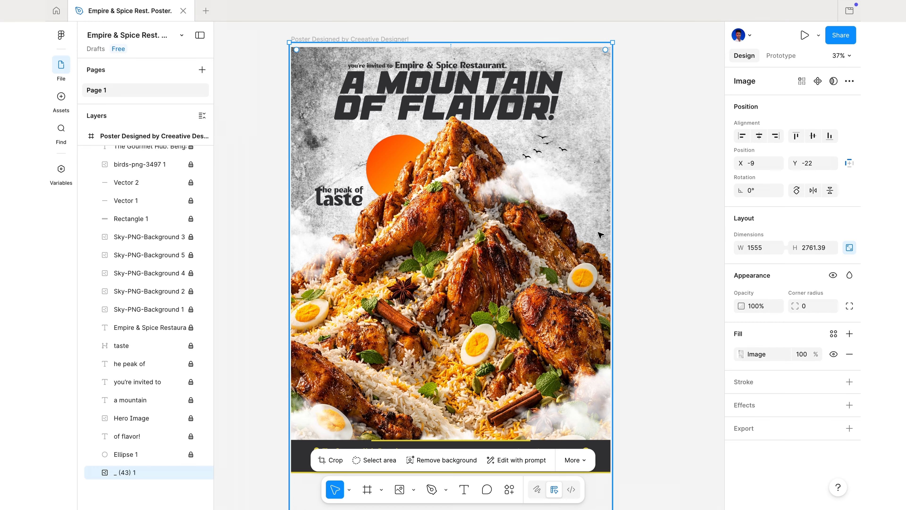
pyautogui.click(742, 354)
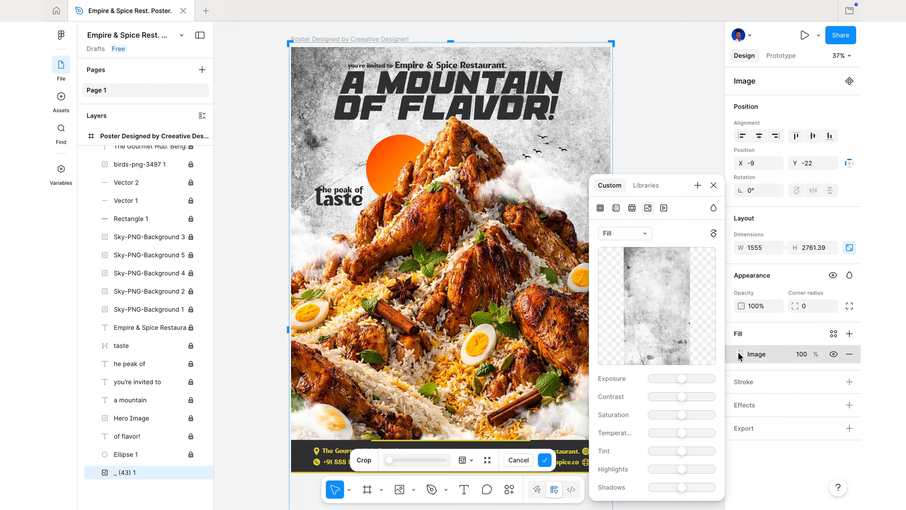
pyautogui.click(715, 208)
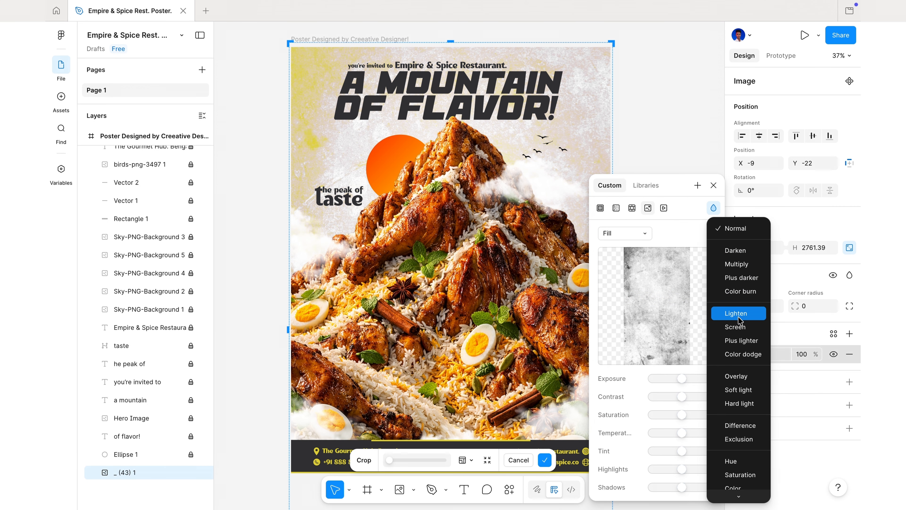
pyautogui.click(747, 376)
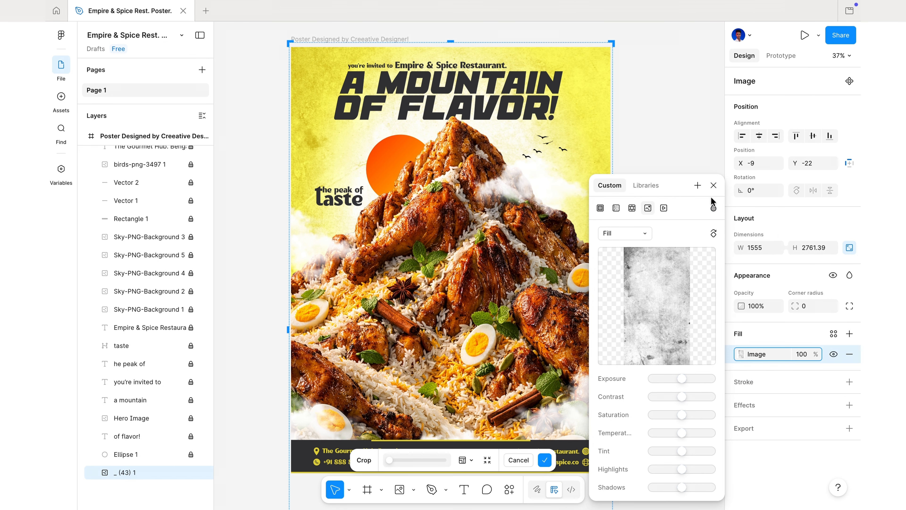
pyautogui.click(648, 167)
pyautogui.press('super+shift+l')
pyautogui.click(648, 167)
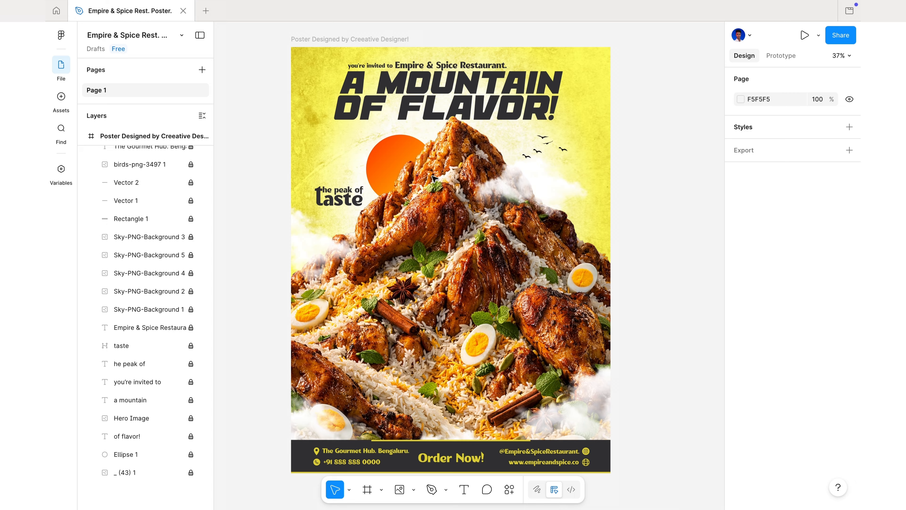
# Draw a closed Pen shape about 490 × 898 over the mountain's left slope, following its edge beside the sun
pyautogui.click(433, 488)
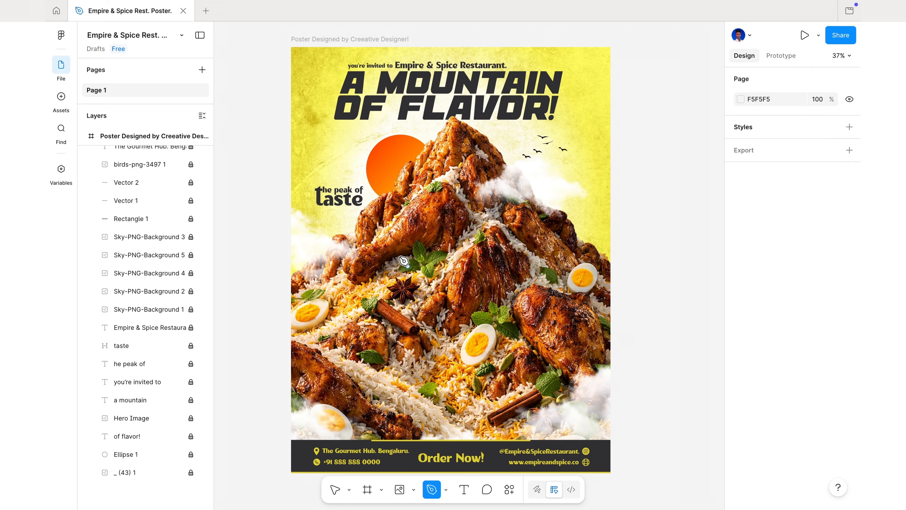
pyautogui.click(381, 195)
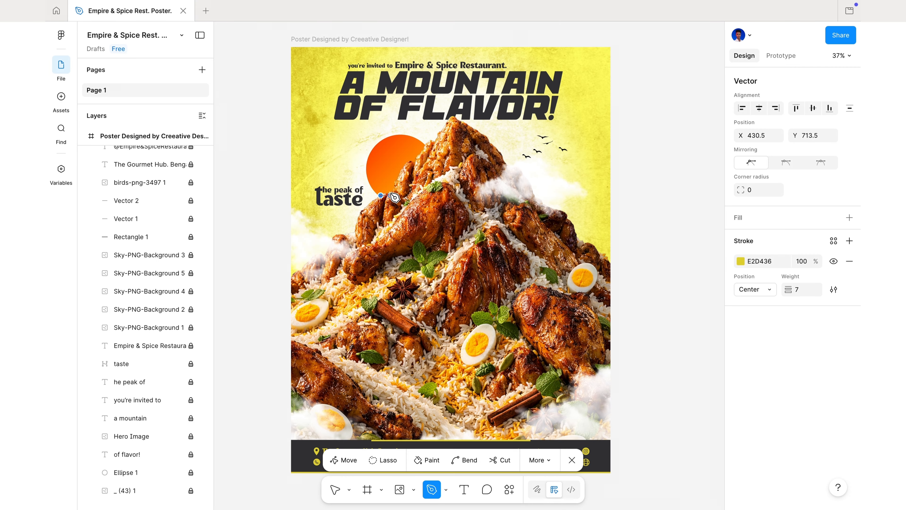
pyautogui.click(395, 189)
pyautogui.moveTo(410, 160); pyautogui.dragTo(452, 190)
pyautogui.click(417, 161)
pyautogui.click(426, 145)
pyautogui.click(468, 258)
pyautogui.click(461, 294)
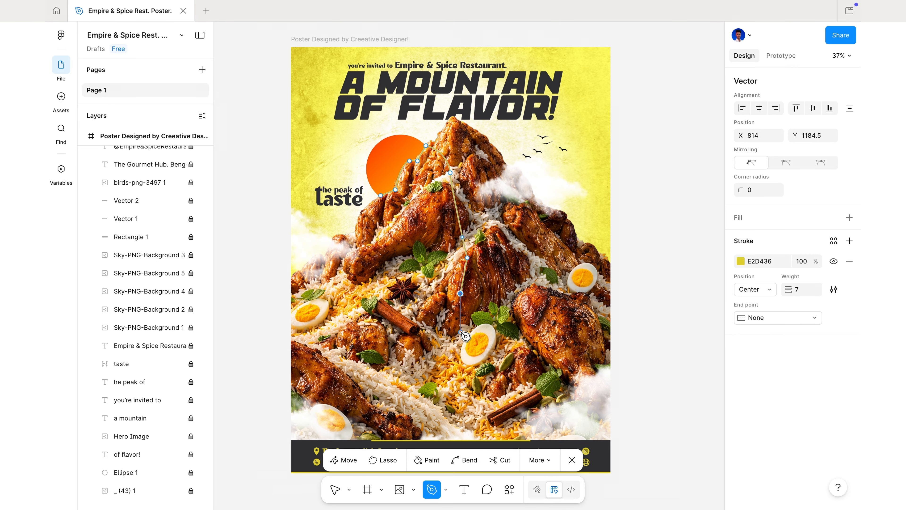
pyautogui.click(460, 332)
pyautogui.click(426, 317)
pyautogui.click(410, 288)
pyautogui.click(410, 265)
pyautogui.click(381, 272)
pyautogui.click(380, 253)
pyautogui.click(377, 236)
pyautogui.click(365, 231)
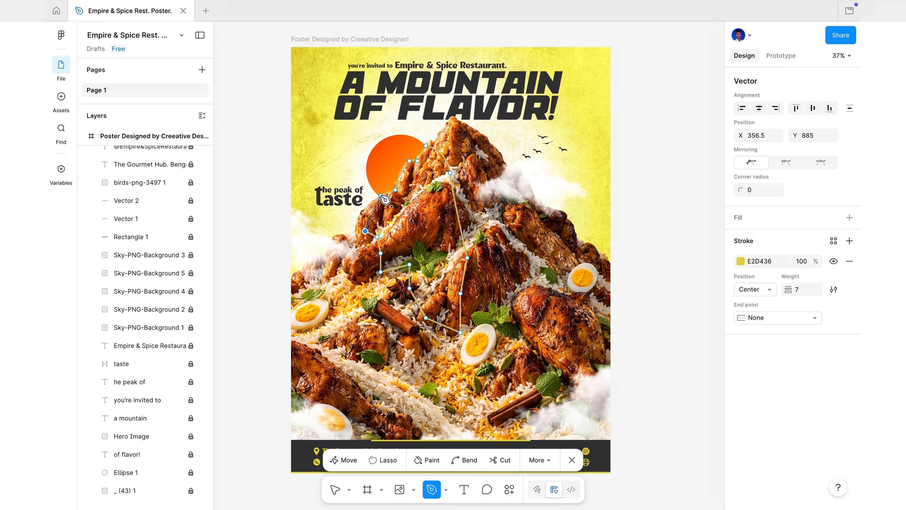
pyautogui.click(381, 195)
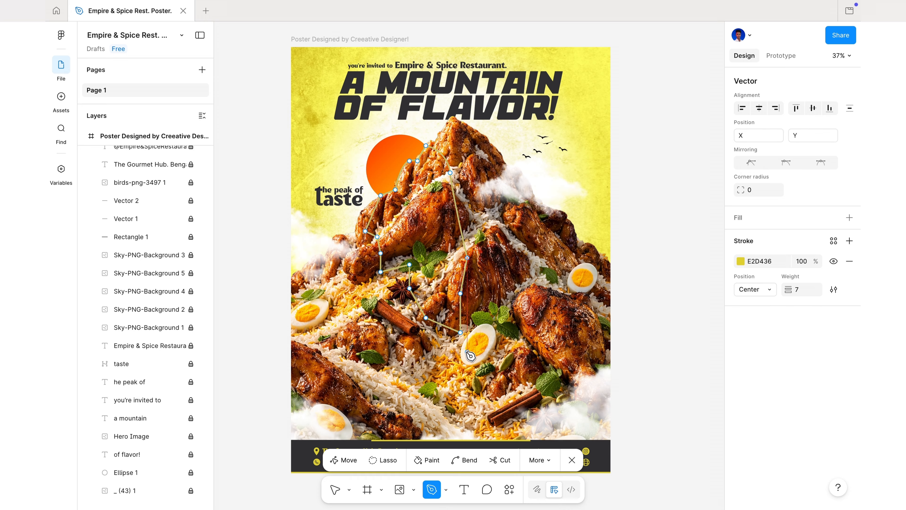
pyautogui.click(575, 459)
# Remove the new shape's stroke and give it a linear gradient fill angled diagonally down toward the egg
pyautogui.click(849, 377)
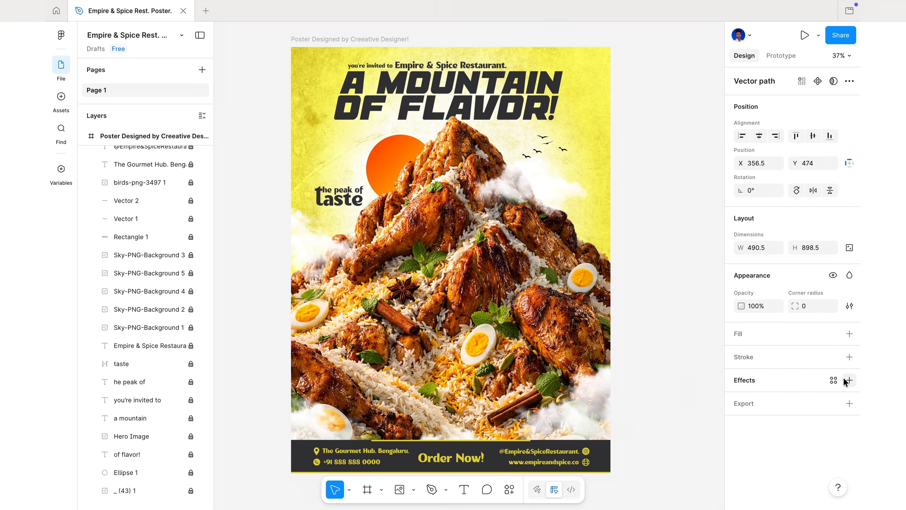
pyautogui.click(780, 339)
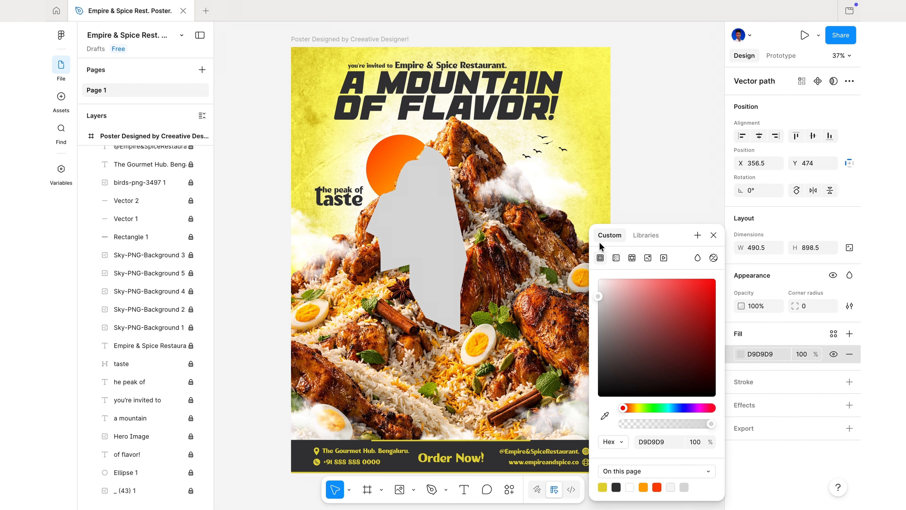
pyautogui.click(616, 257)
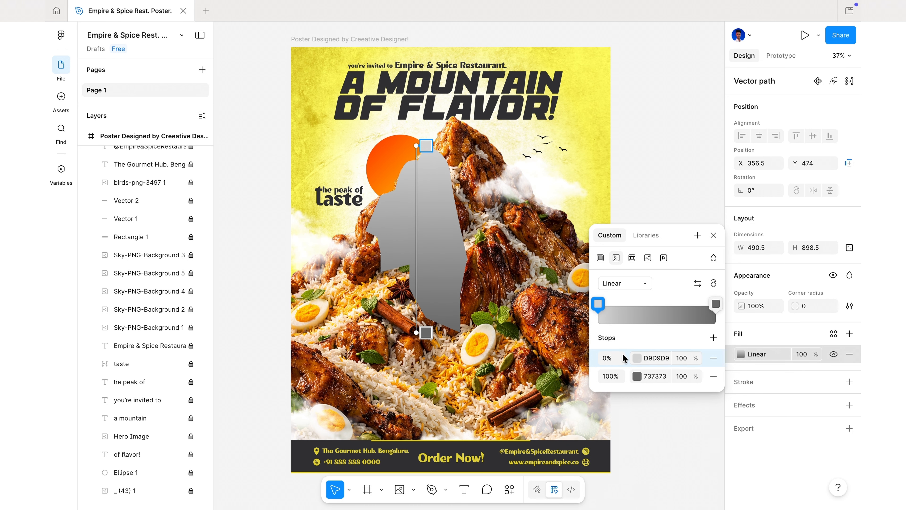
pyautogui.moveTo(416, 332); pyautogui.dragTo(467, 326)
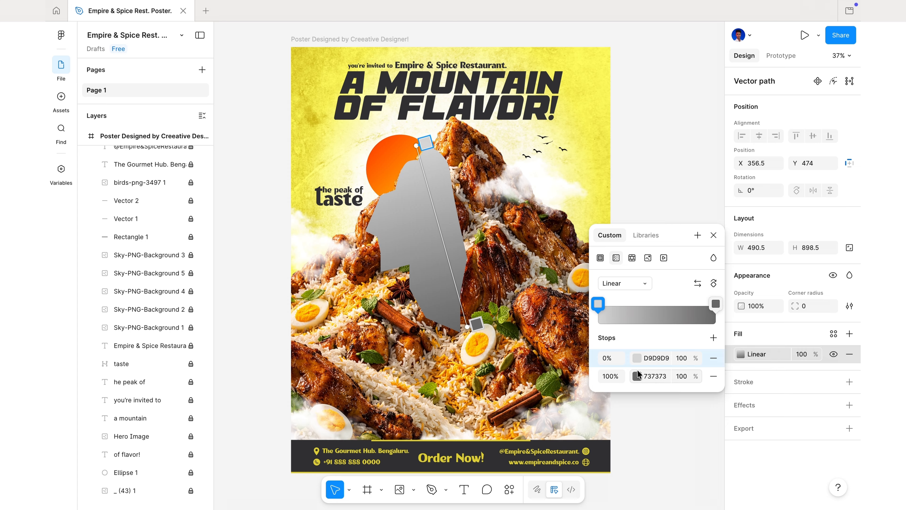
# Set both gradient stops to white FFFFFF and reduce the 100% stop's opacity to 0%
pyautogui.click(637, 358)
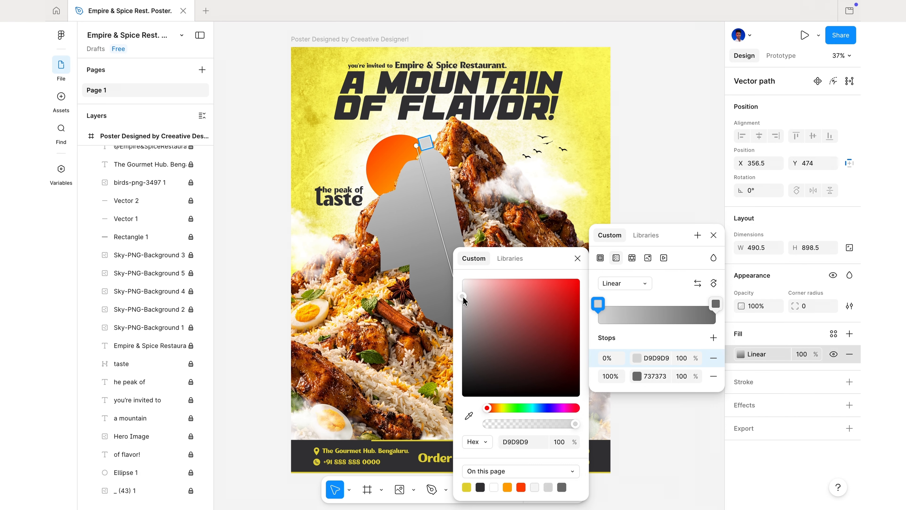
pyautogui.moveTo(464, 301); pyautogui.dragTo(455, 270)
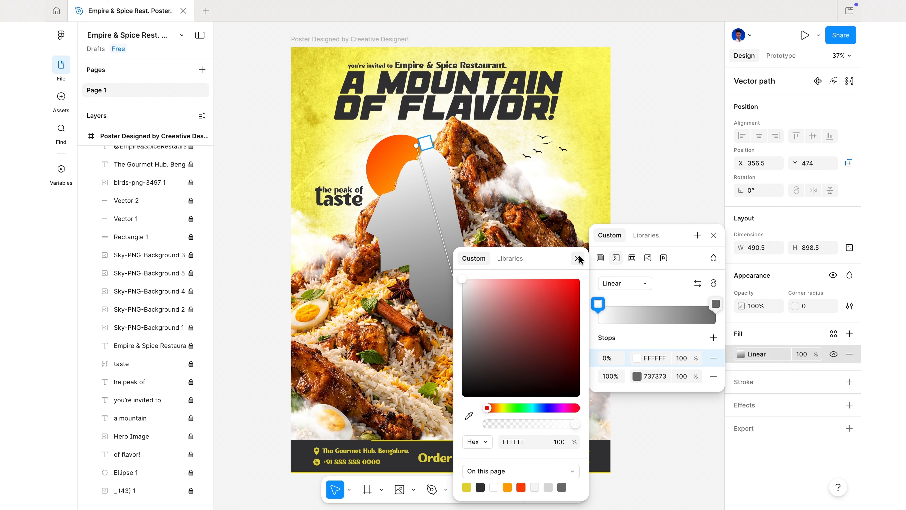
pyautogui.click(582, 258)
pyautogui.click(637, 376)
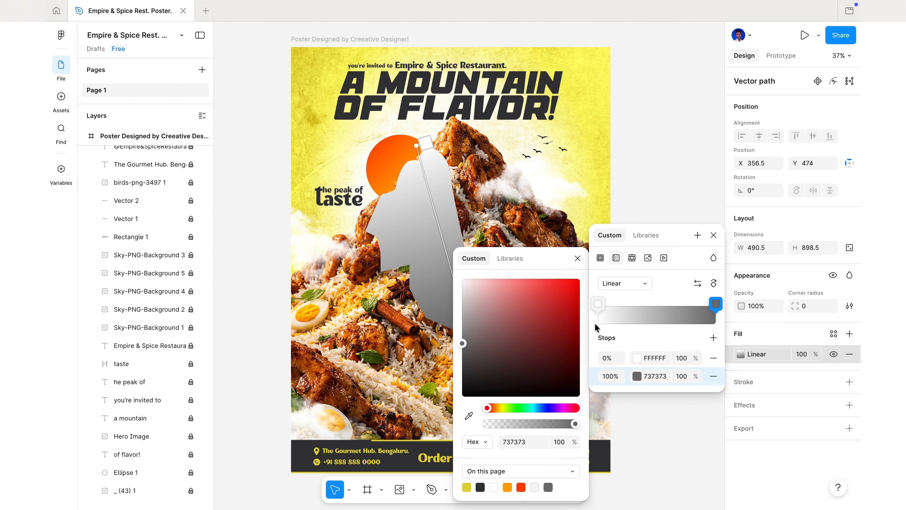
pyautogui.moveTo(464, 345); pyautogui.dragTo(451, 272)
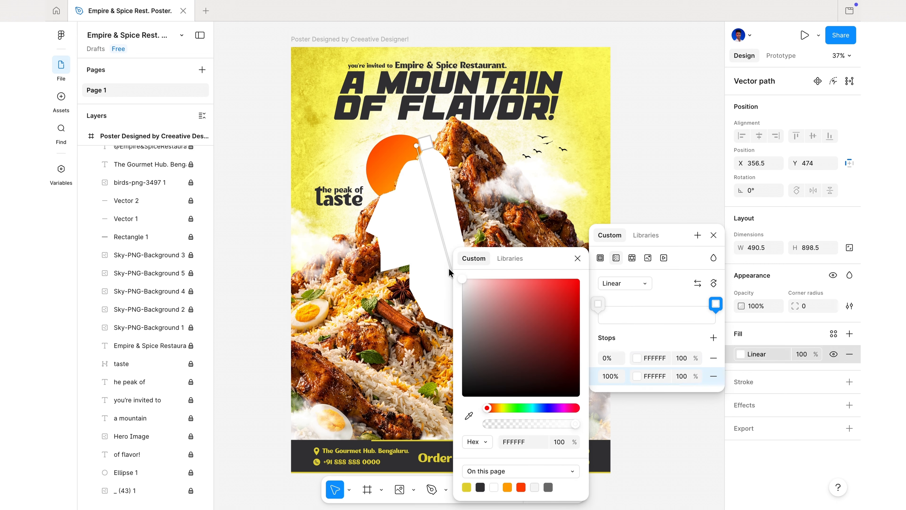
pyautogui.click(577, 259)
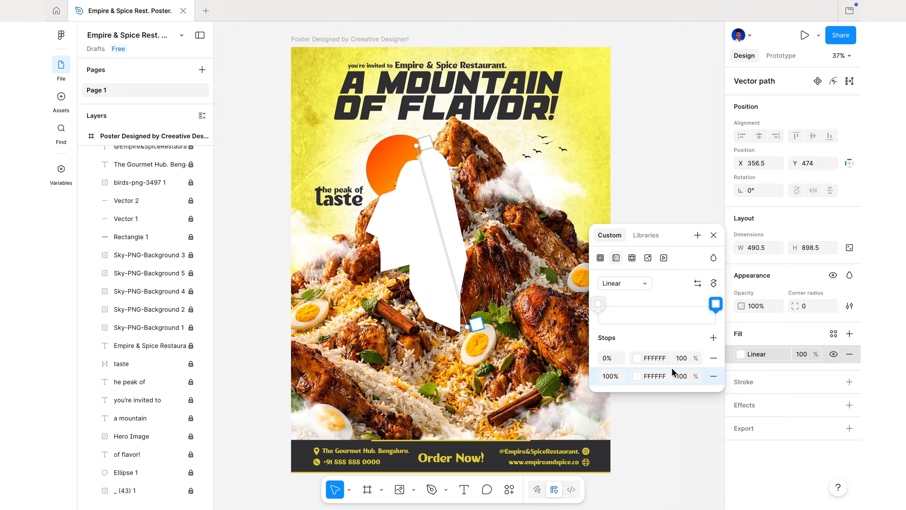
pyautogui.moveTo(697, 373)
pyautogui.mouseDown()
pyautogui.moveTo(509, 375)
pyautogui.moveTo(708, 370)
pyautogui.mouseUp()
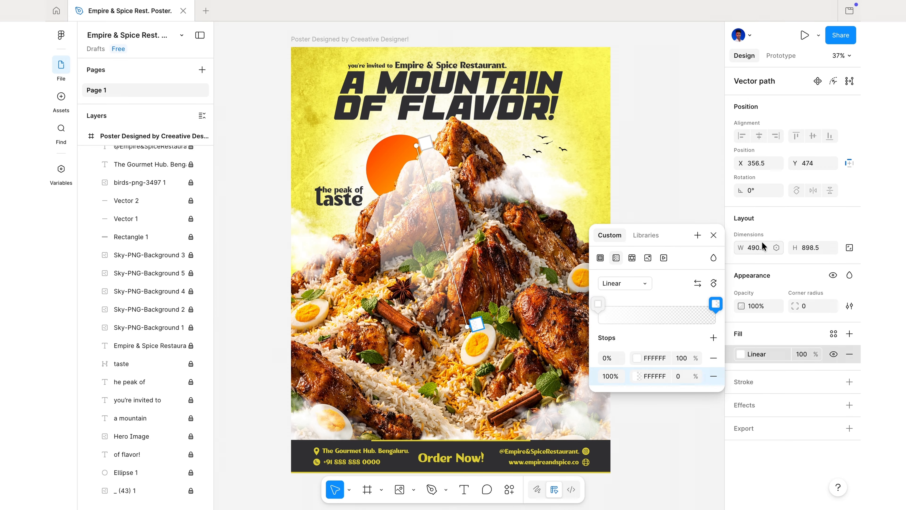
pyautogui.click(713, 235)
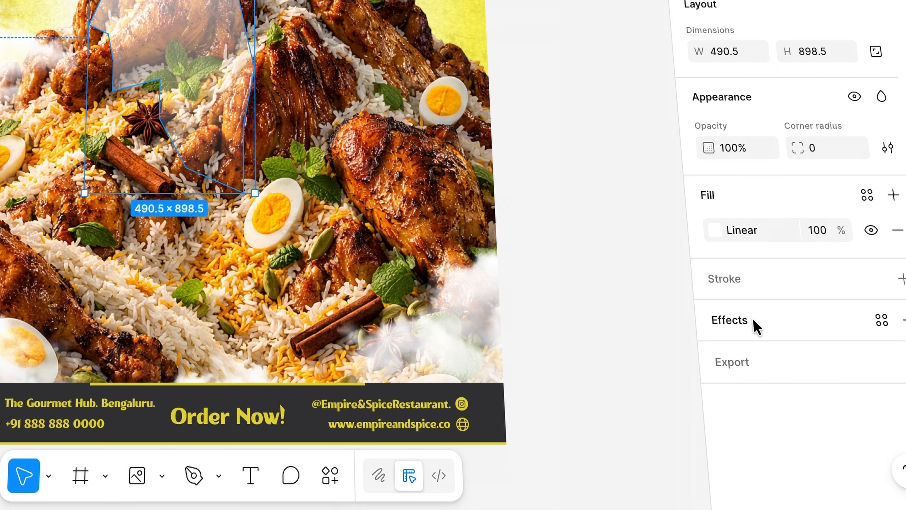
# Apply a uniform layer blur of 45.5 to the gradient shape and lower its fill opacity for a soft haze
pyautogui.click(753, 403)
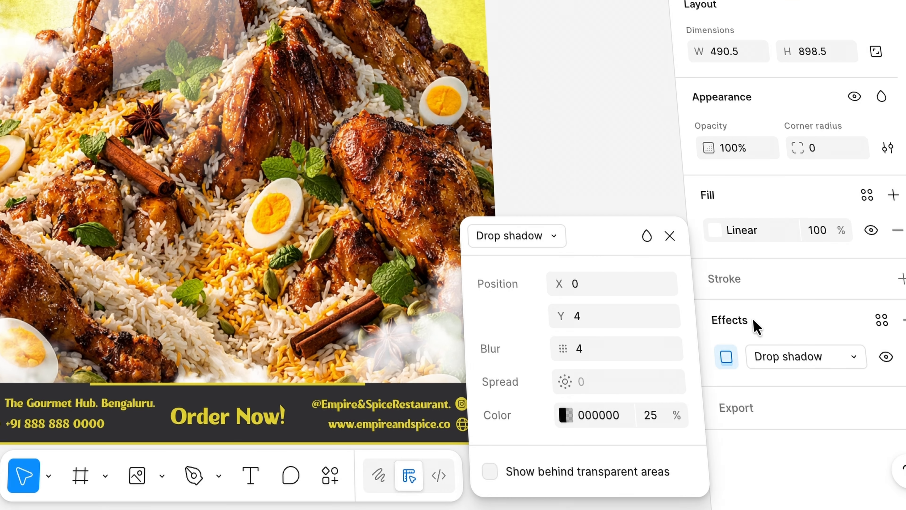
pyautogui.click(549, 238)
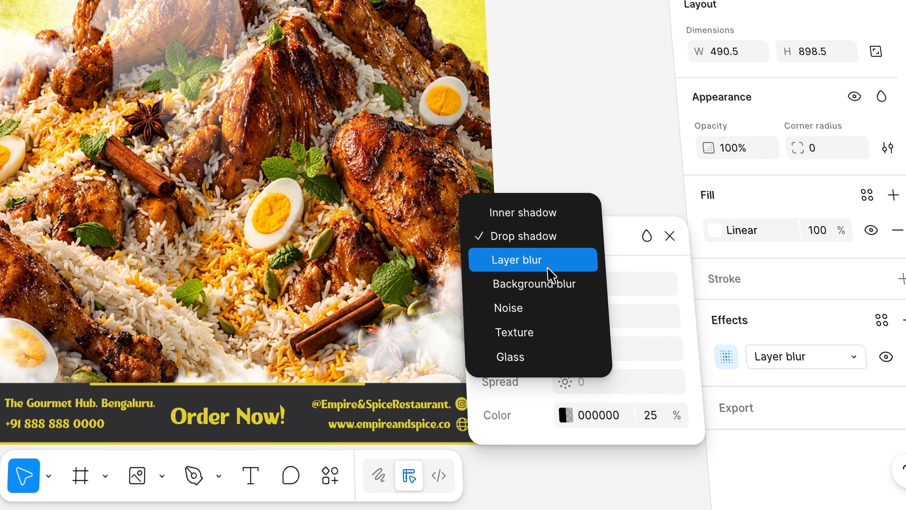
pyautogui.click(548, 268)
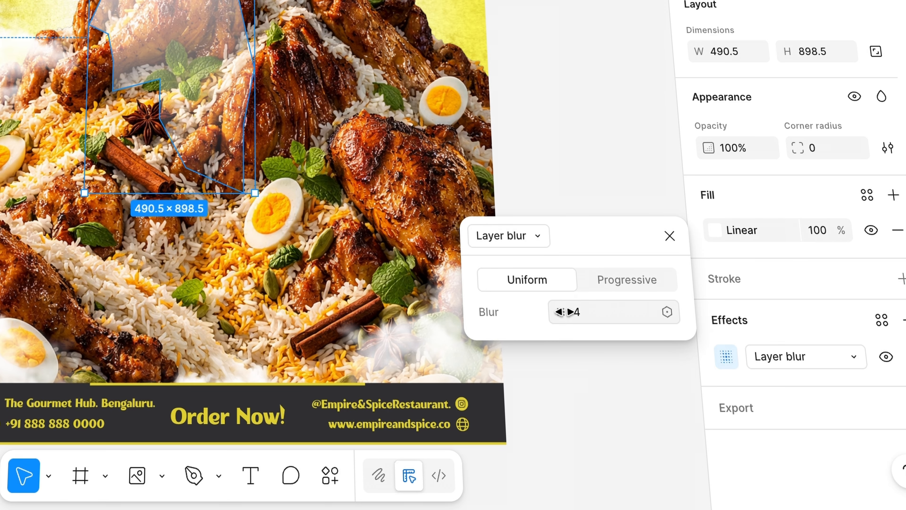
pyautogui.moveTo(564, 312); pyautogui.dragTo(735, 306)
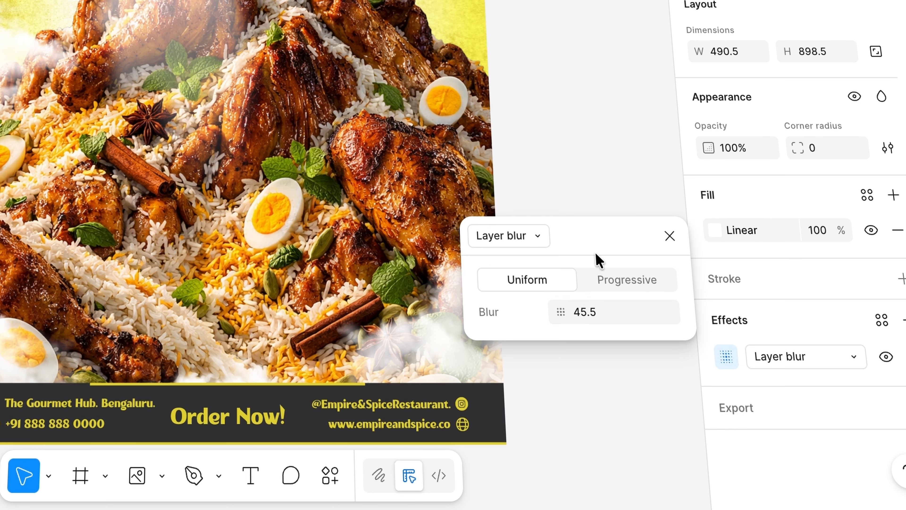
pyautogui.click(670, 235)
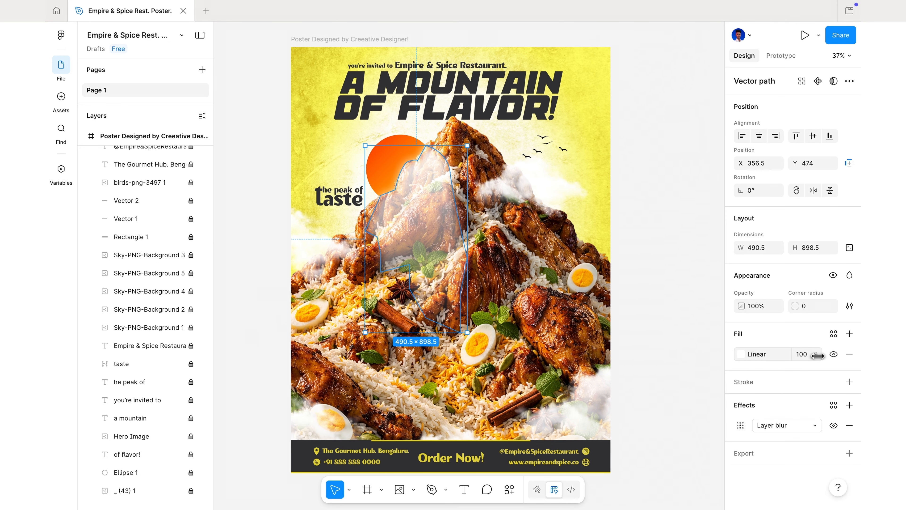
pyautogui.moveTo(818, 356); pyautogui.dragTo(735, 370)
pyautogui.click(685, 393)
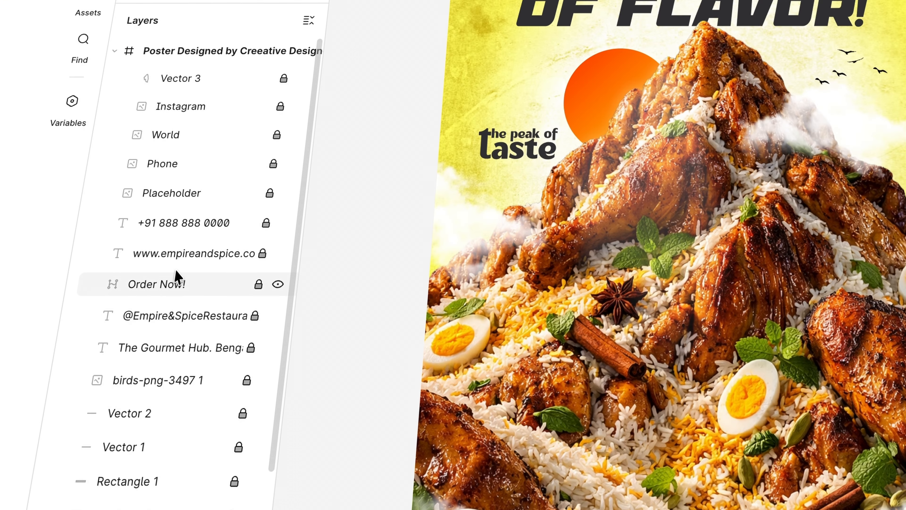
# Collapse the poster frame's layer list and select the whole frame
pyautogui.scroll(-5, 144, 282)
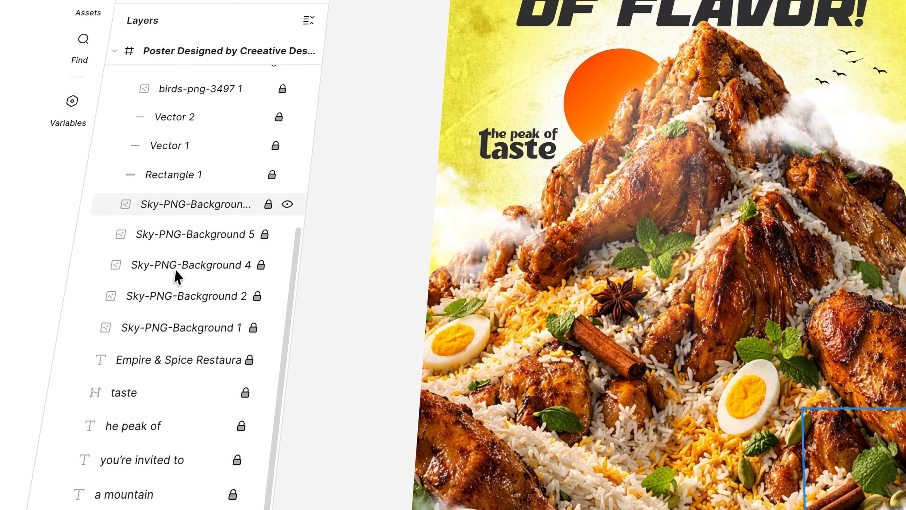
pyautogui.scroll(8, 177, 277)
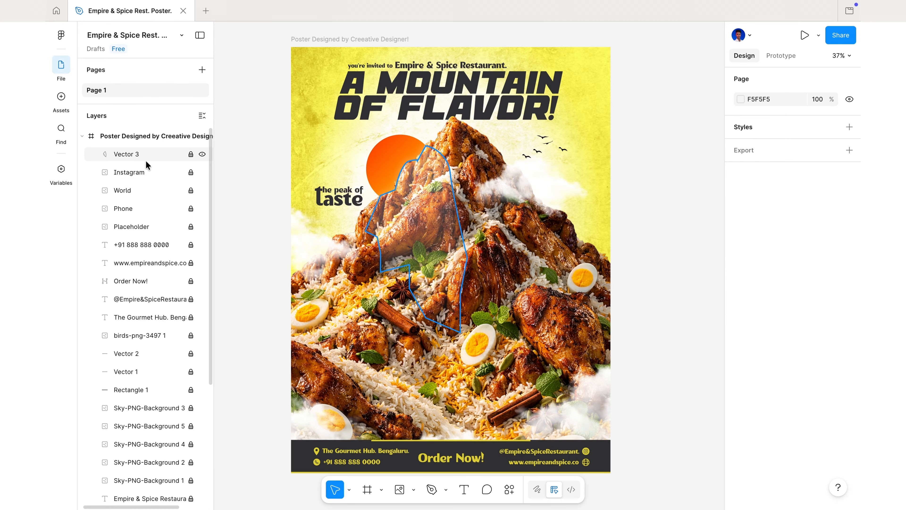
pyautogui.click(117, 54)
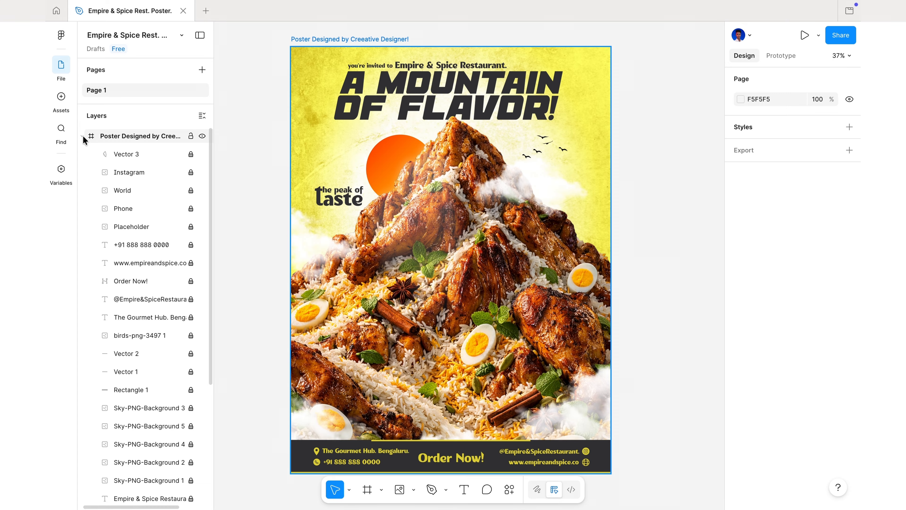
pyautogui.click(84, 137)
pyautogui.click(131, 136)
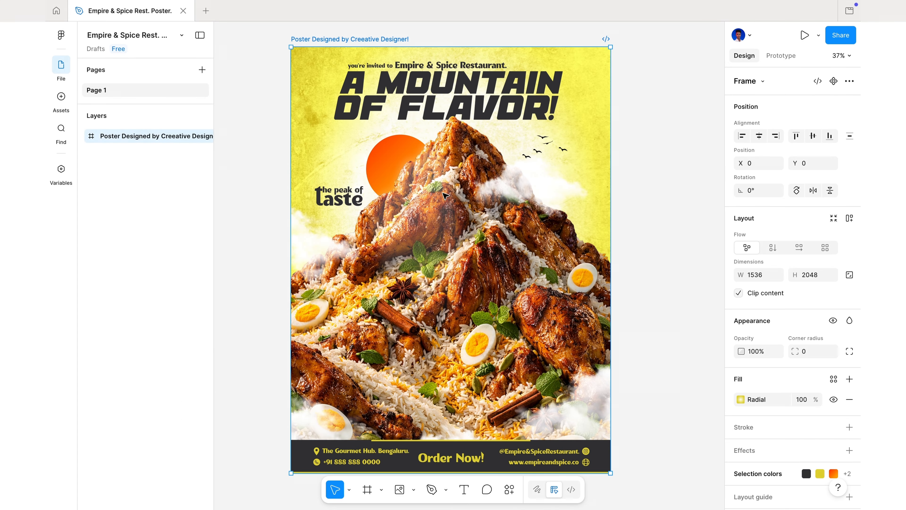
# Add an export setting to the poster frame and set it to PNG at 2x scale
pyautogui.scroll(-2, 797, 408)
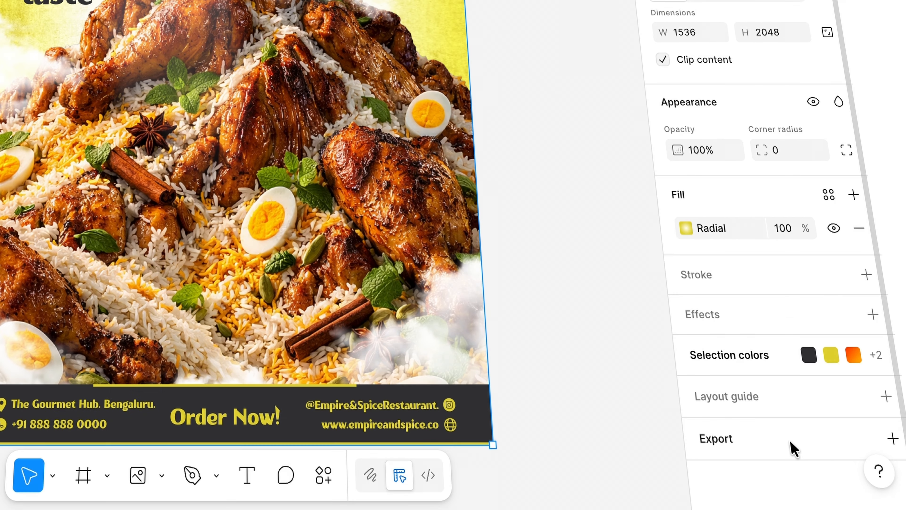
pyautogui.click(790, 441)
pyautogui.scroll(-5, 791, 440)
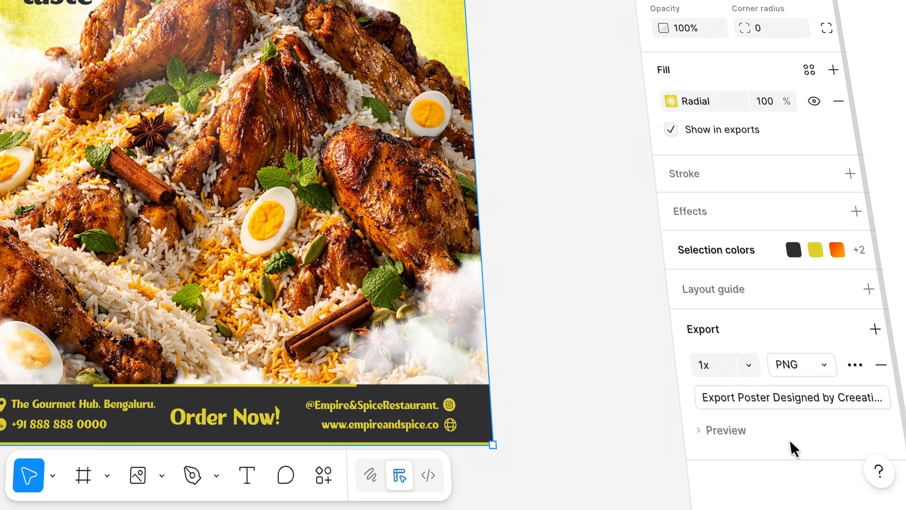
pyautogui.click(748, 365)
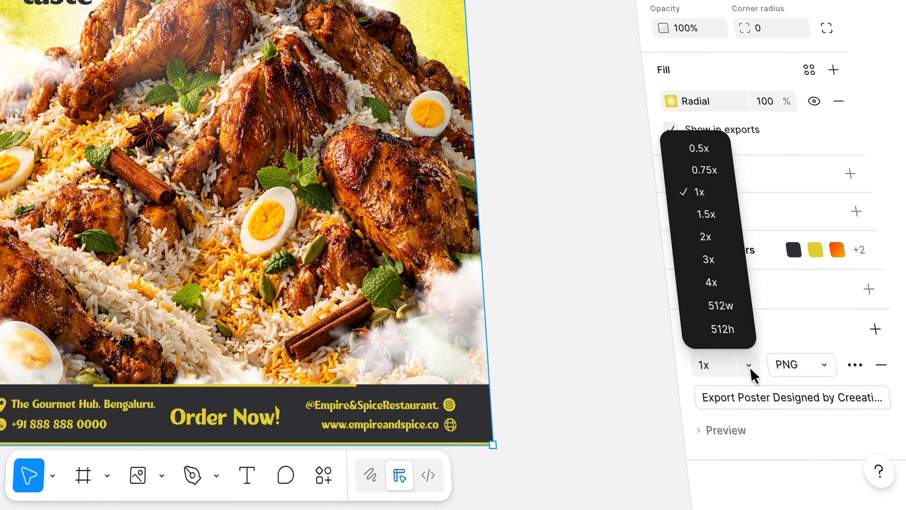
pyautogui.click(719, 245)
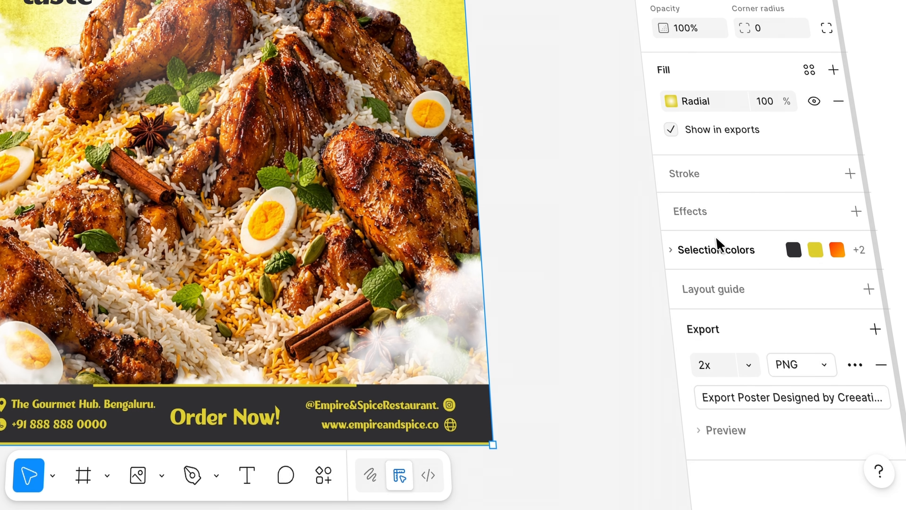
# Preview the poster's export and export the frame as a PNG file
pyautogui.click(761, 437)
pyautogui.scroll(-5, 761, 440)
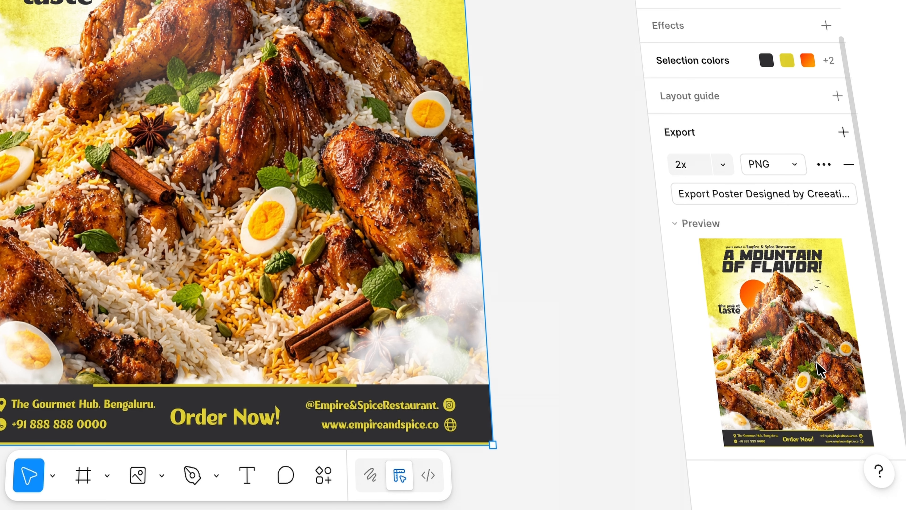
pyautogui.click(772, 200)
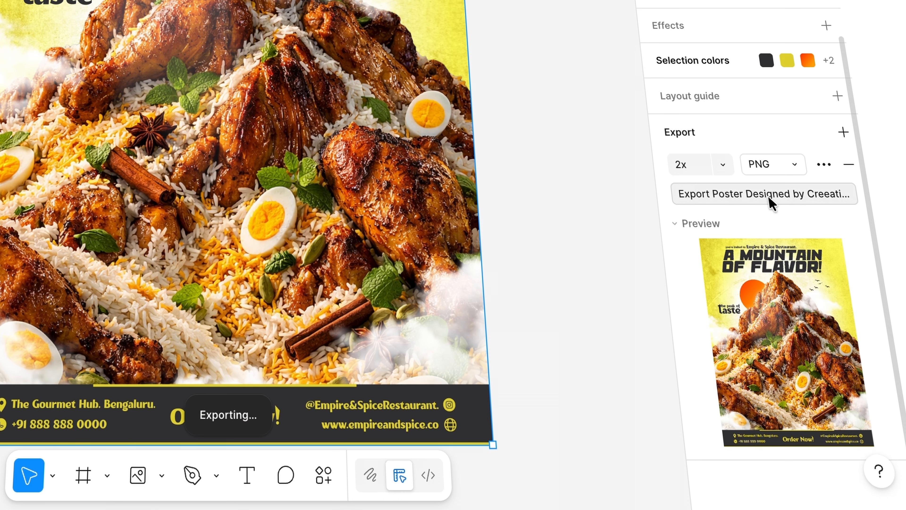